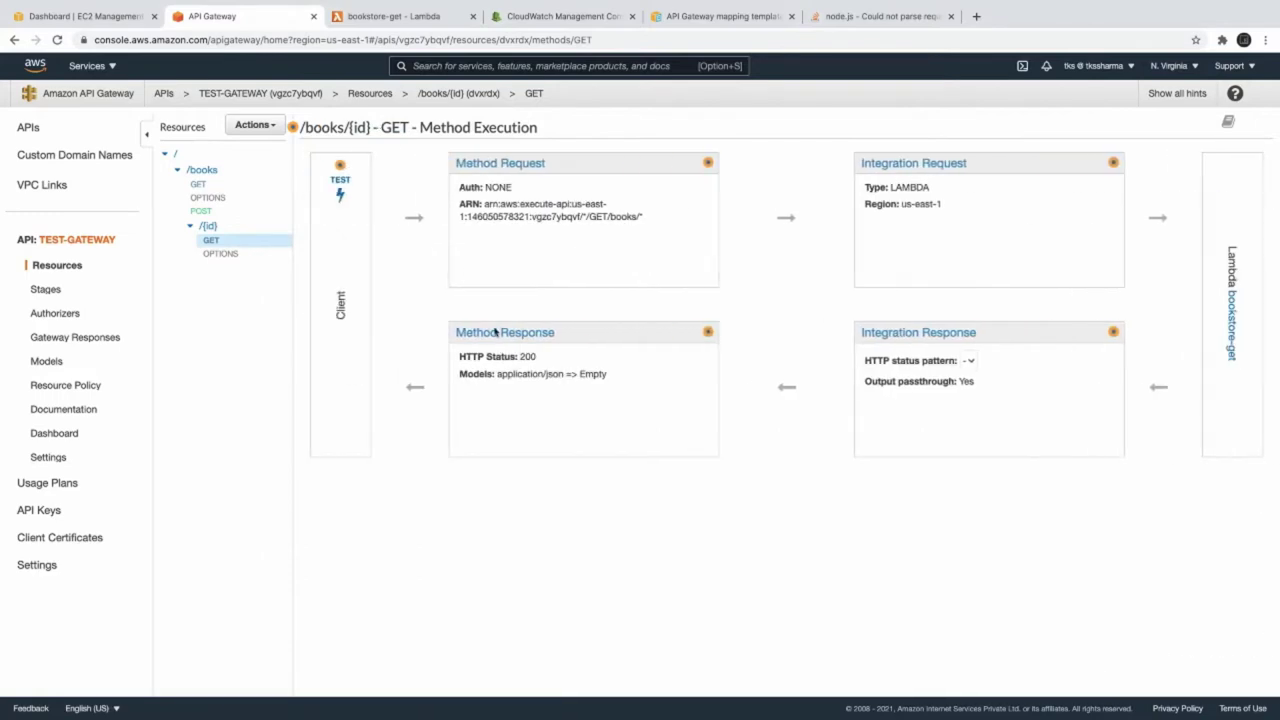
# Replace the default response code in the bookstore-get Lambda handler with "return event;".
pyautogui.click(890, 166)
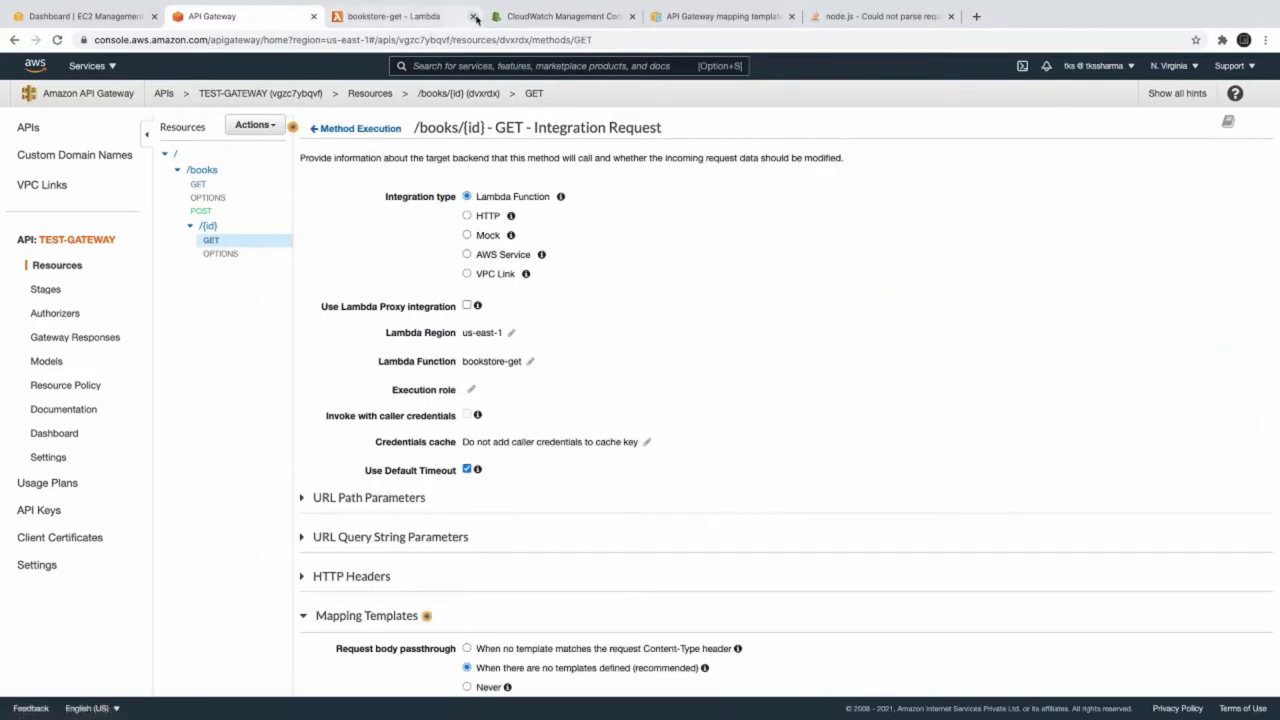
pyautogui.click(417, 17)
pyautogui.scroll(-3, 360, 370)
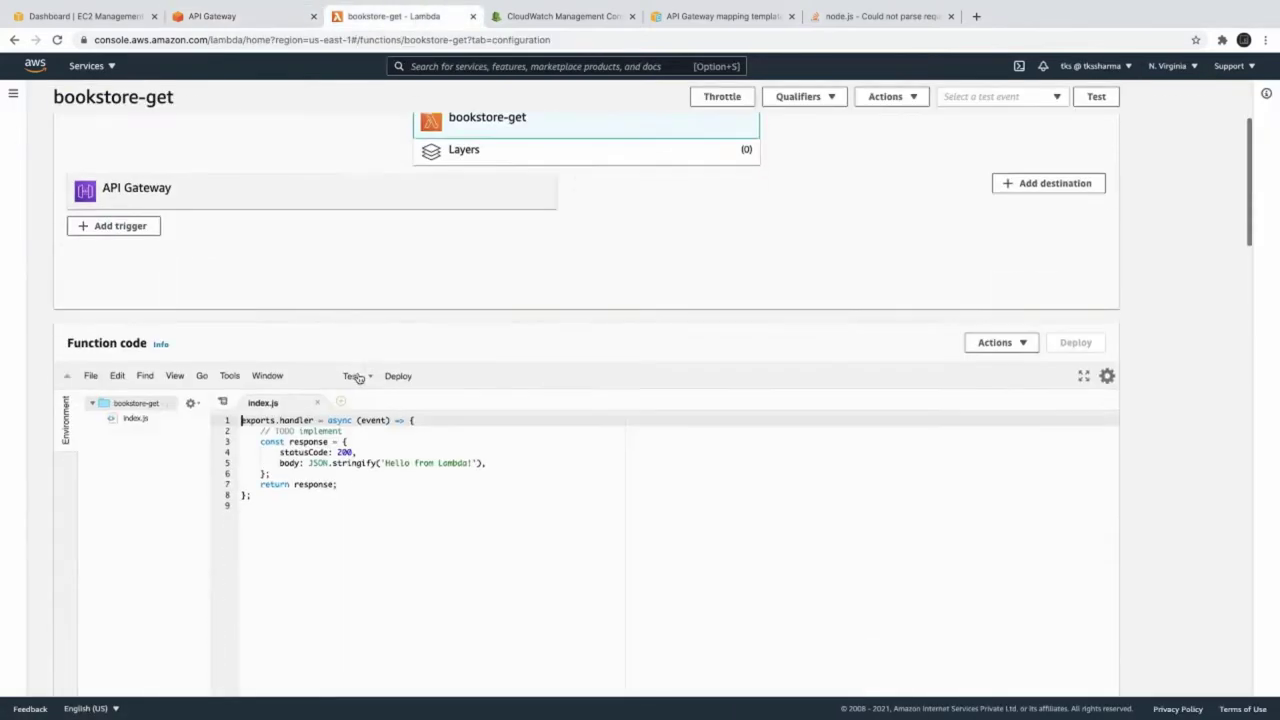
pyautogui.moveTo(272, 451); pyautogui.dragTo(265, 430)
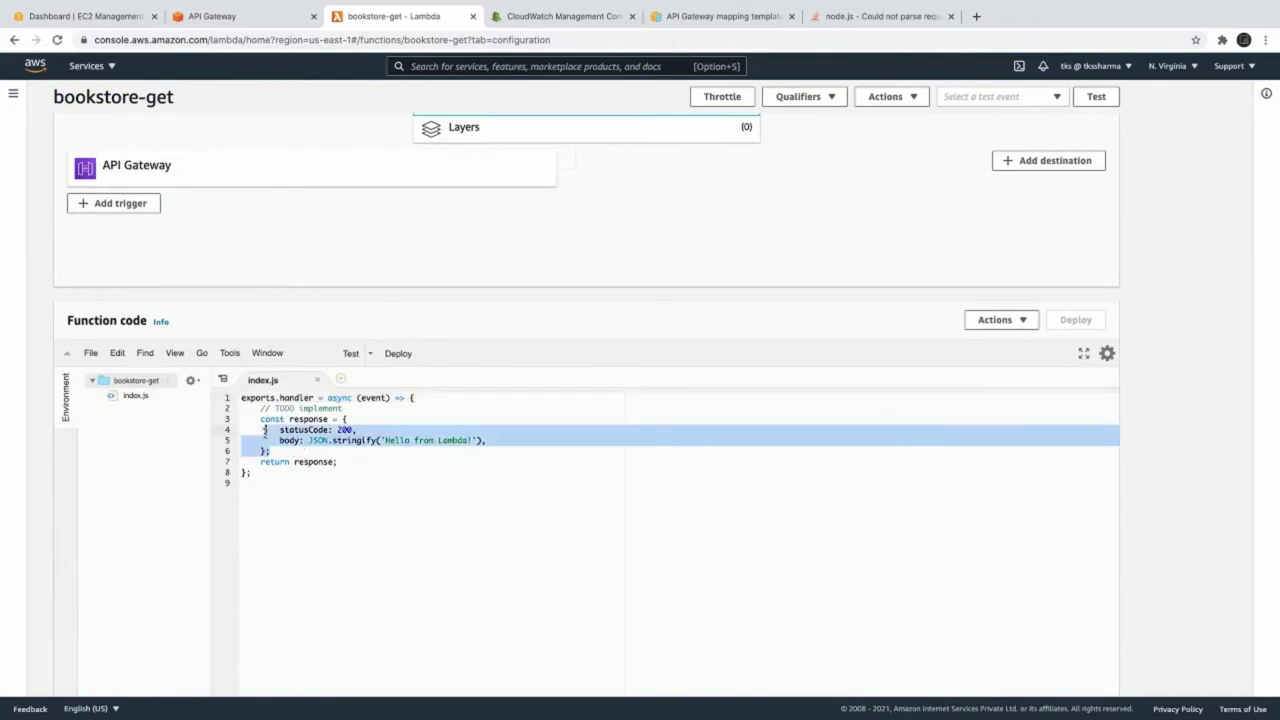
pyautogui.moveTo(340, 452); pyautogui.dragTo(257, 420)
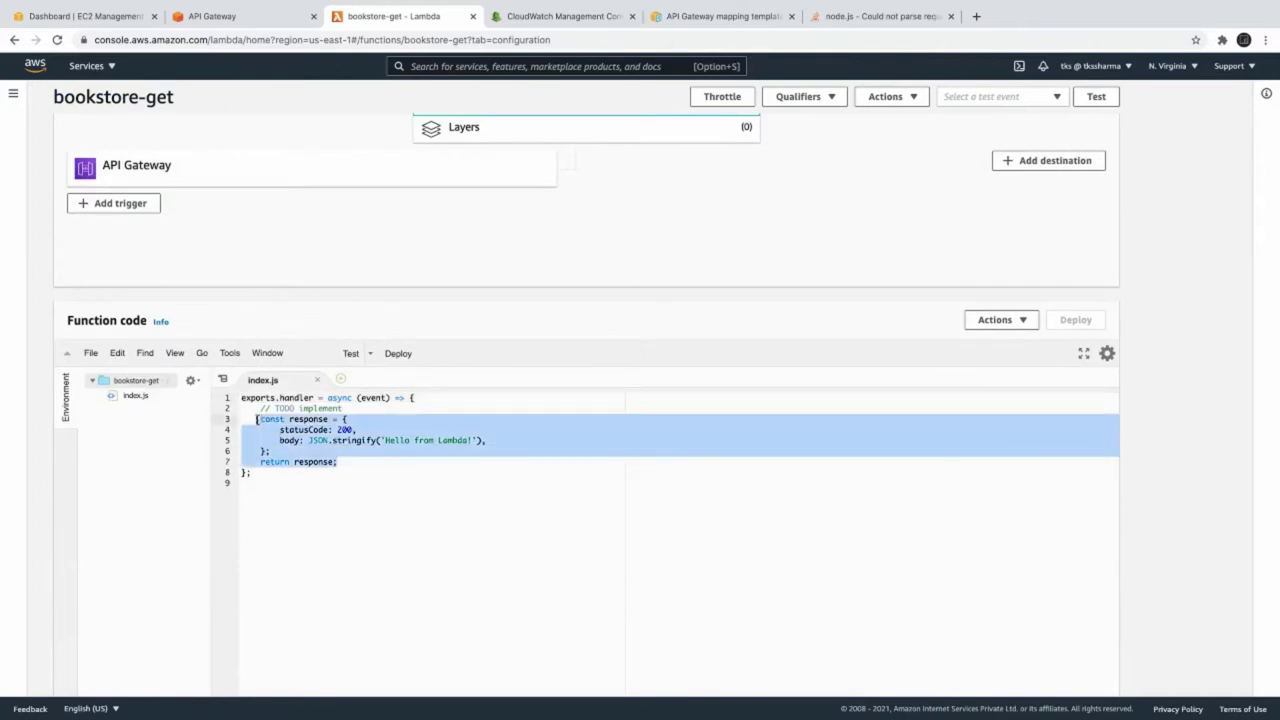
pyautogui.write('{   "id" : "$input.params(\'id\')" }')
pyautogui.press('super+z')
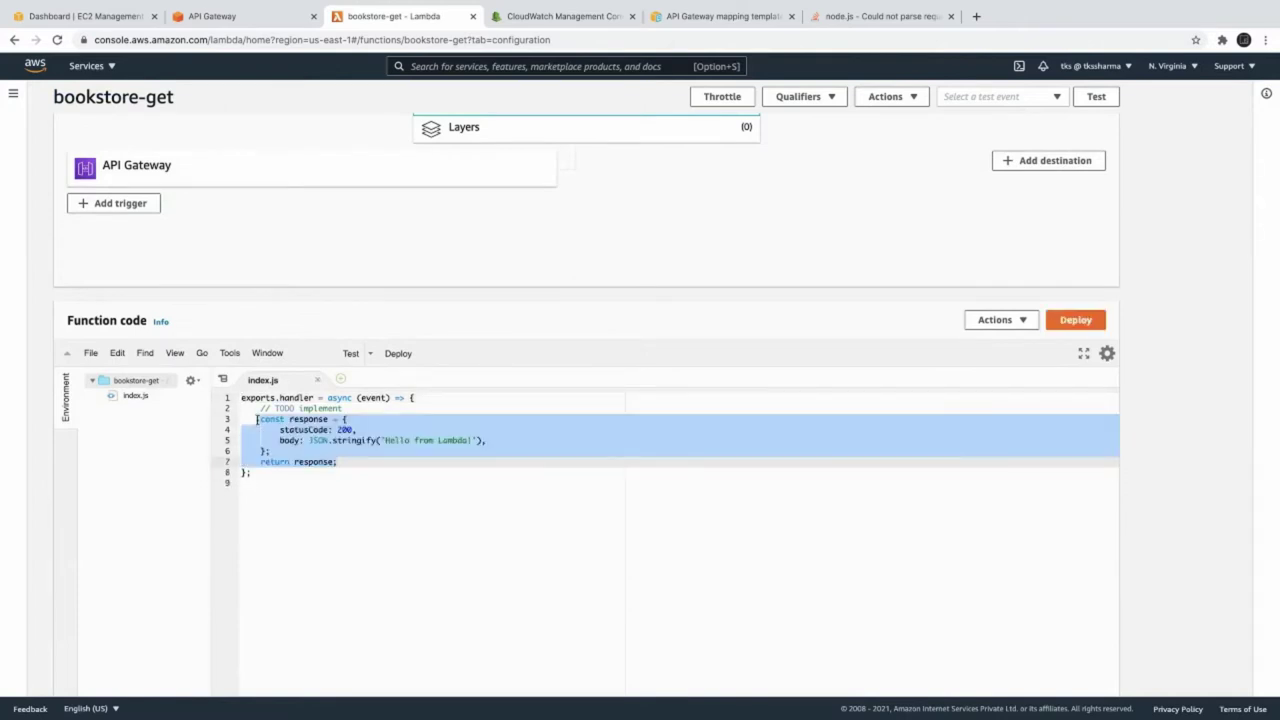
pyautogui.write('return ')
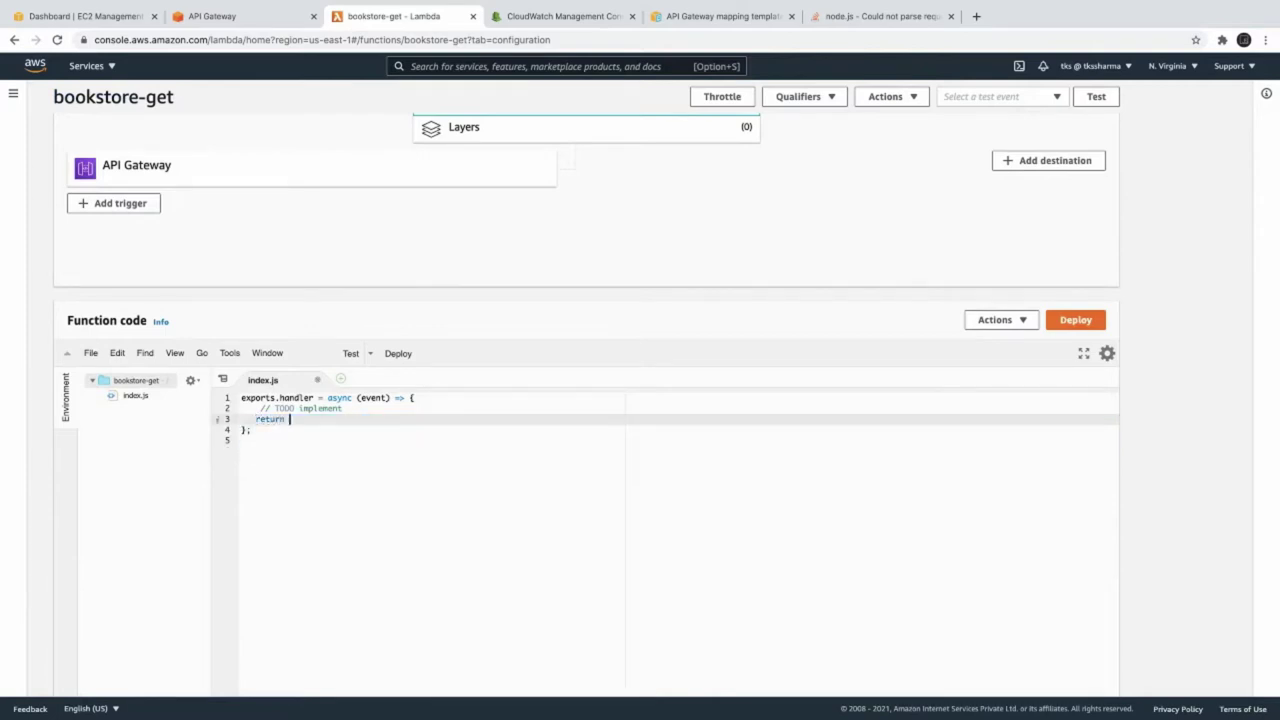
pyautogui.write('event;')
# Add a mapping template for content type application/json to the integration request of the /books/{id} GET method in API Gateway.
pyautogui.click(251, 18)
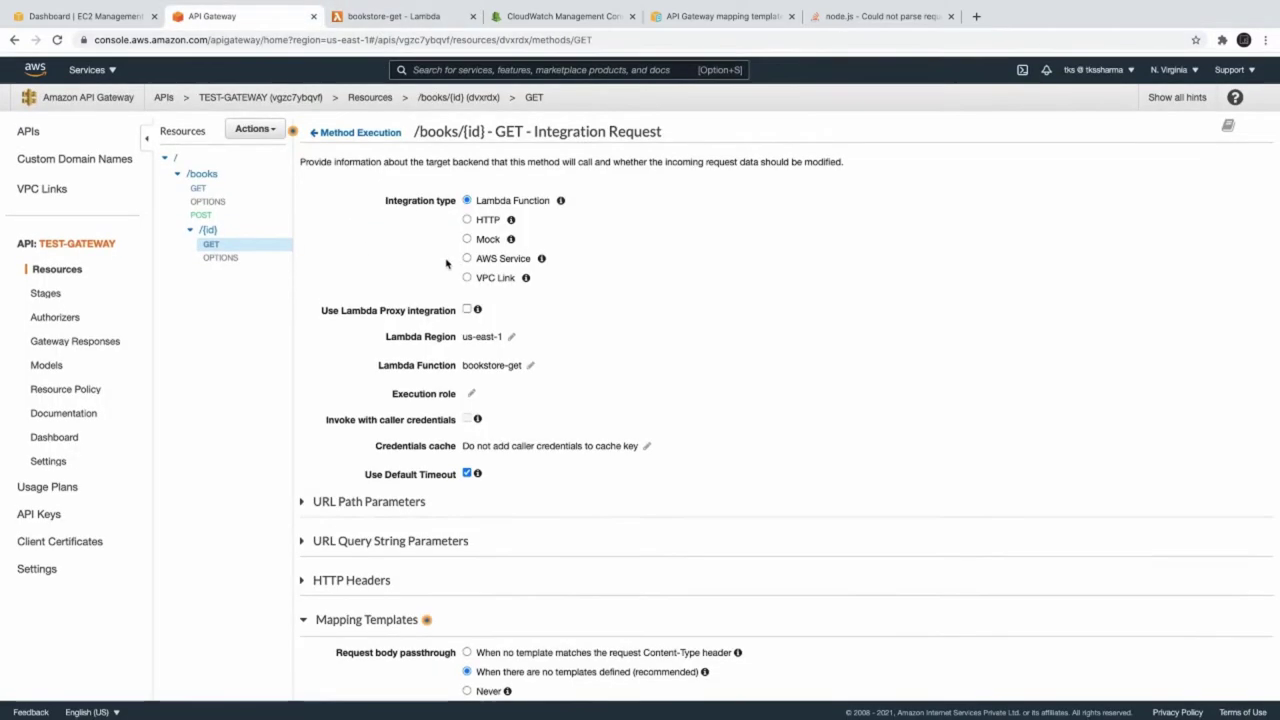
pyautogui.click(223, 244)
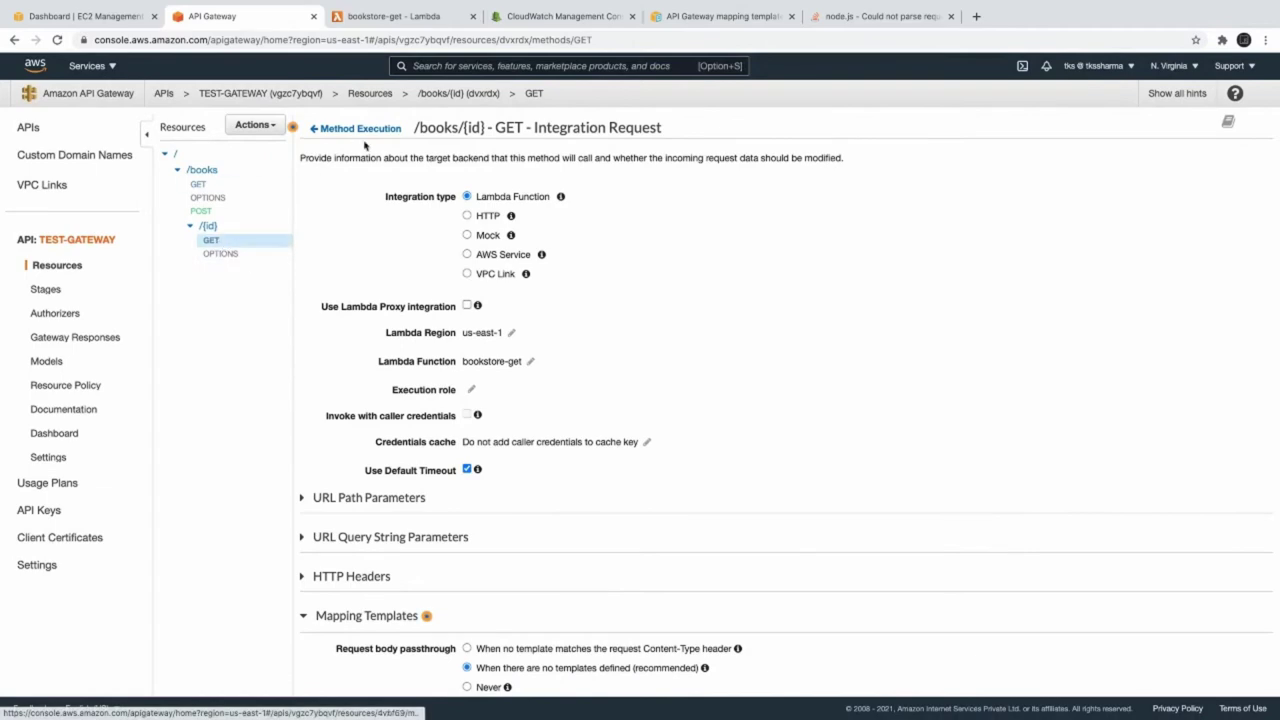
pyautogui.click(915, 164)
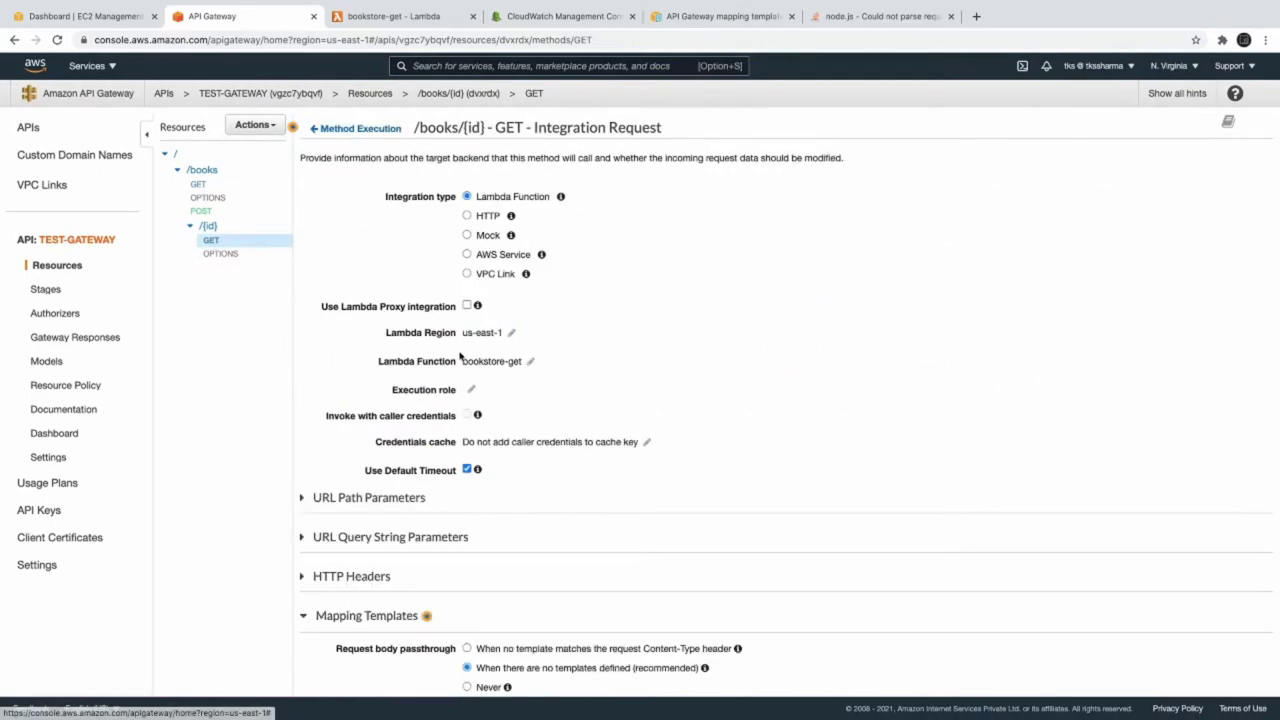
pyautogui.scroll(-2, 434, 566)
pyautogui.click(538, 670)
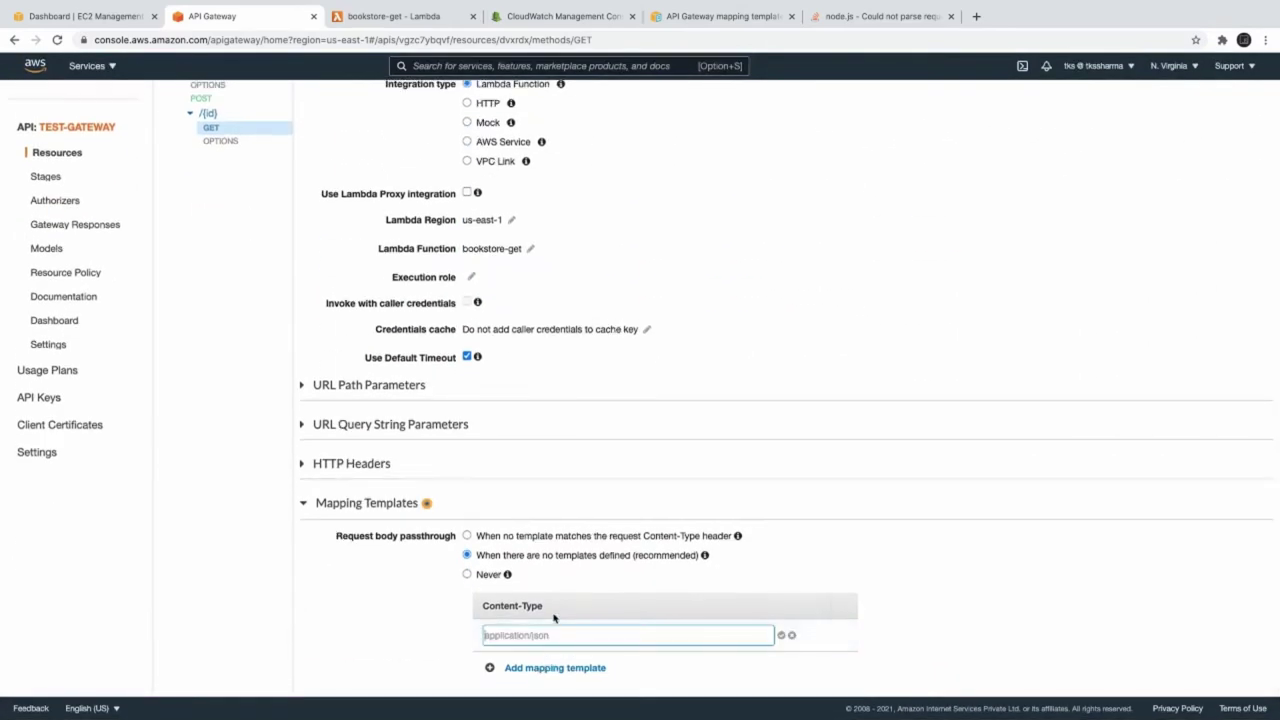
pyautogui.click(554, 634)
pyautogui.click(538, 665)
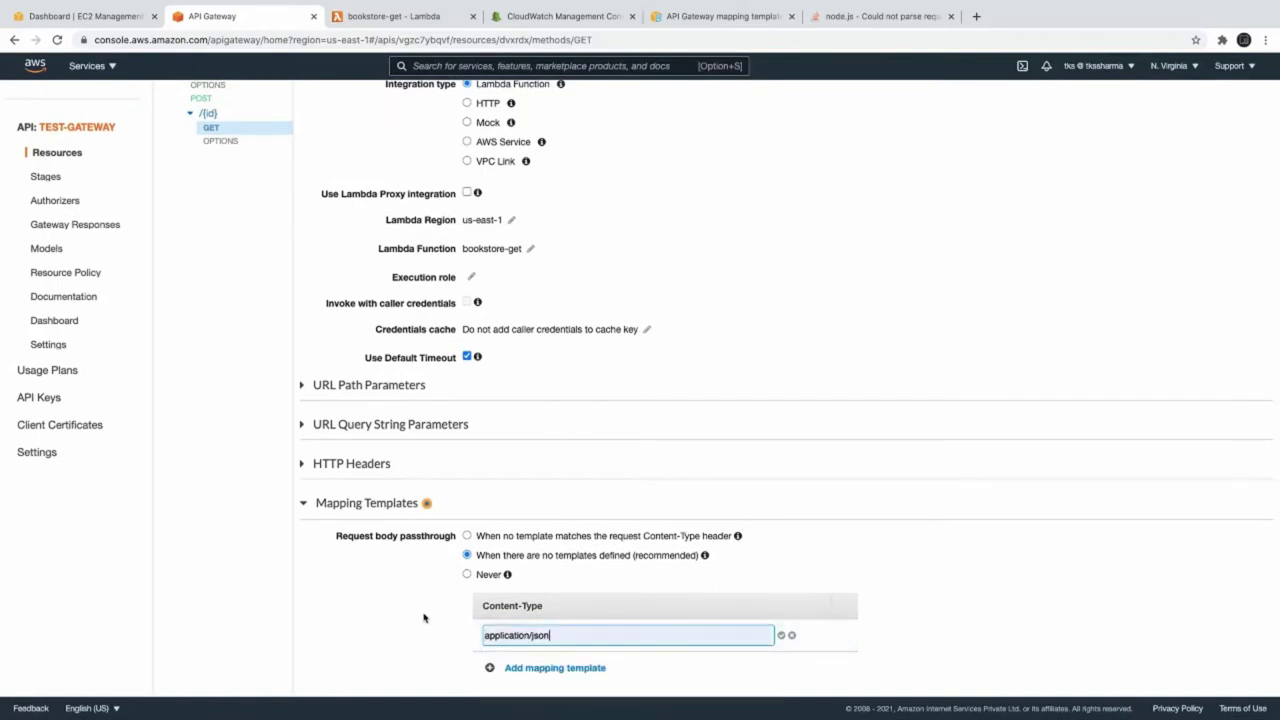
pyautogui.click(782, 638)
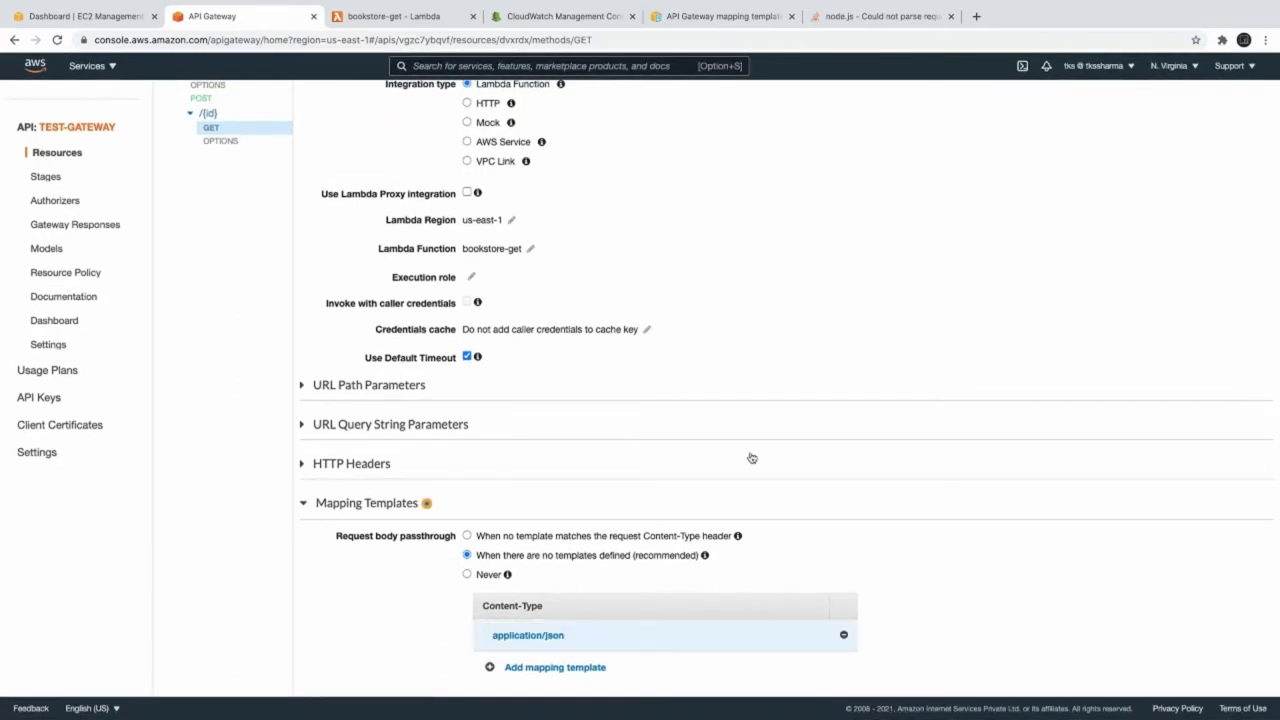
# Set the application/json template body to { "id" : "$input.params('id')" } and save it.
pyautogui.scroll(-3, 637, 460)
pyautogui.hotkey('ctrl', 'a')
pyautogui.press('BackSpace')
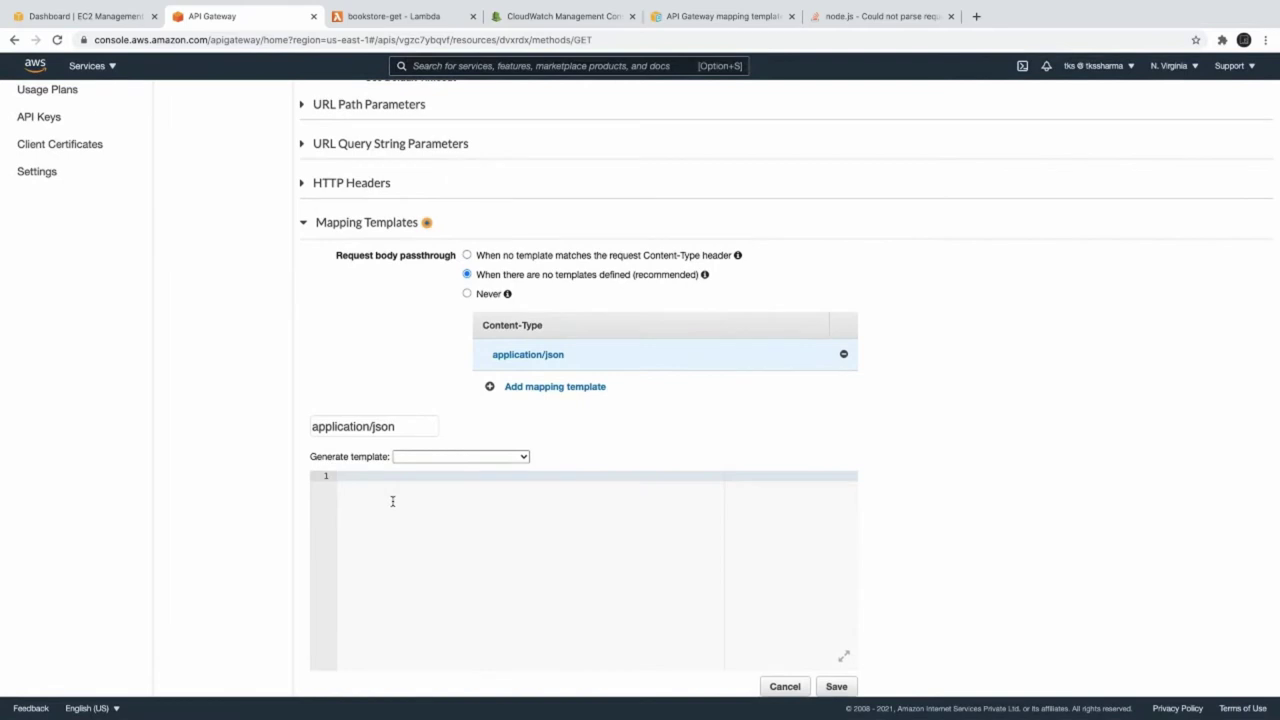
pyautogui.write('{   "id" : "$input.params(\'id\')" }')
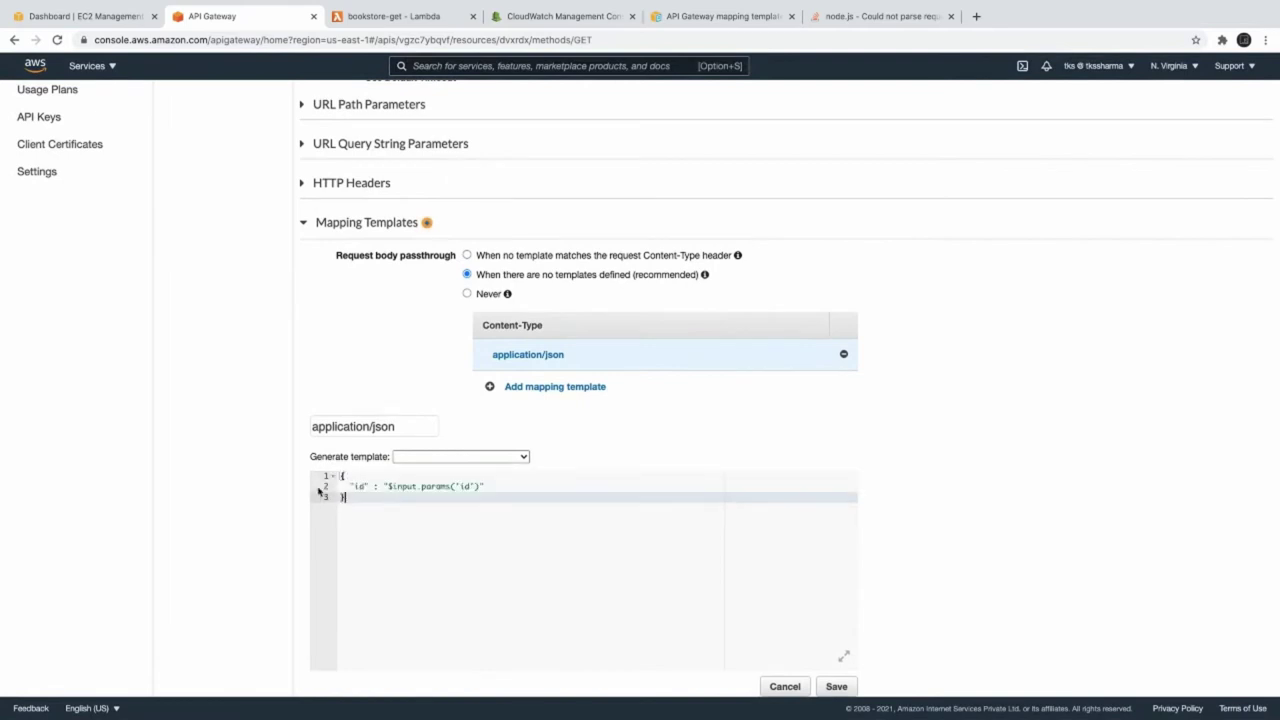
pyautogui.doubleClick(403, 487)
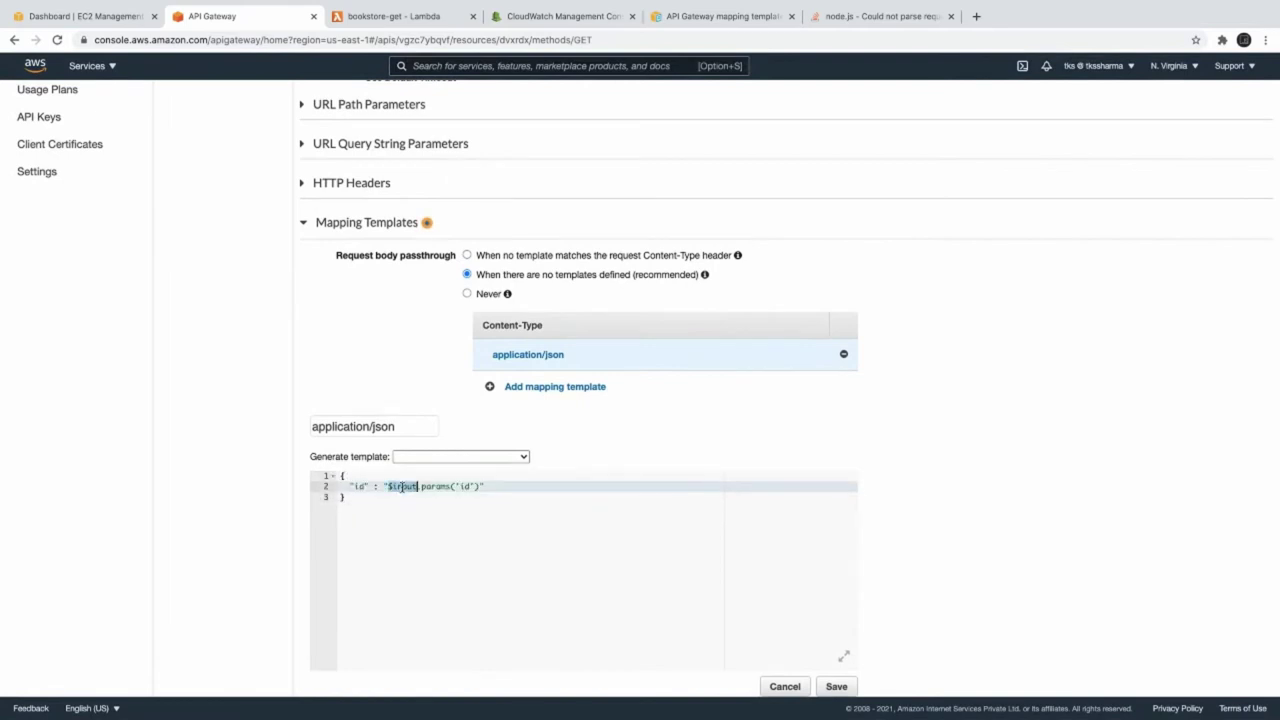
pyautogui.doubleClick(435, 487)
pyautogui.click(464, 486)
pyautogui.moveTo(486, 486); pyautogui.dragTo(382, 486)
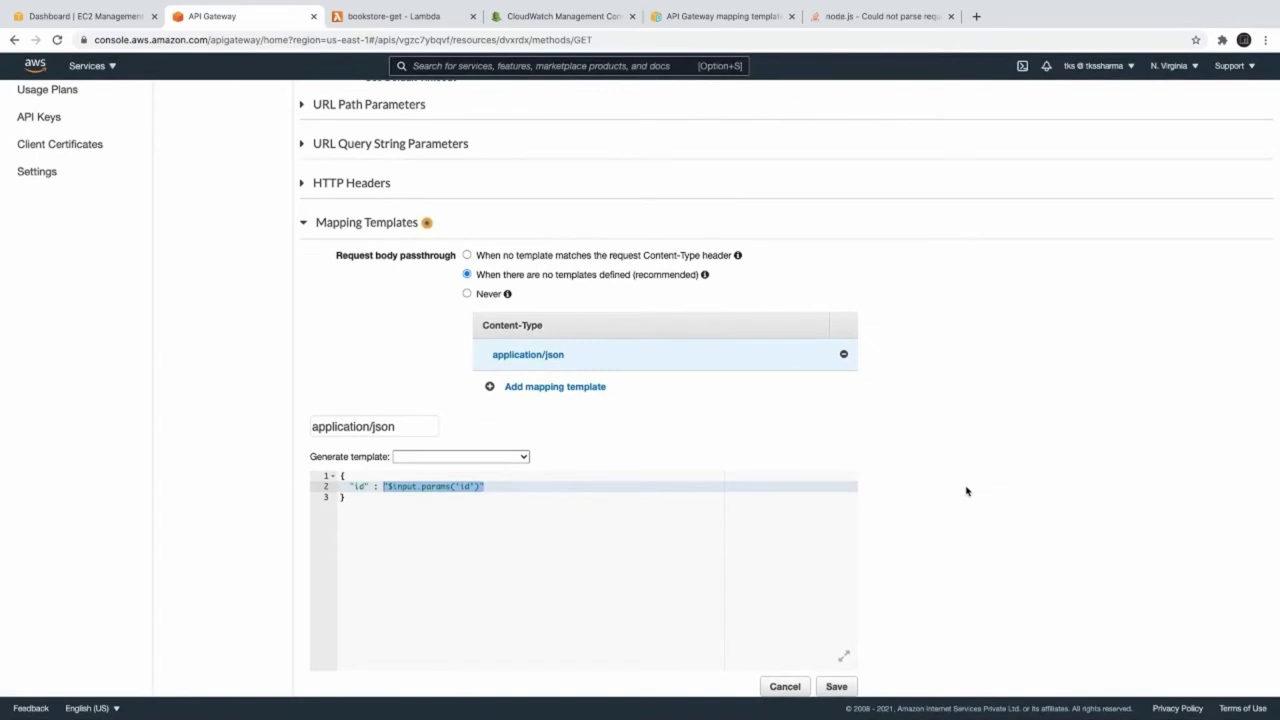
pyautogui.click(486, 486)
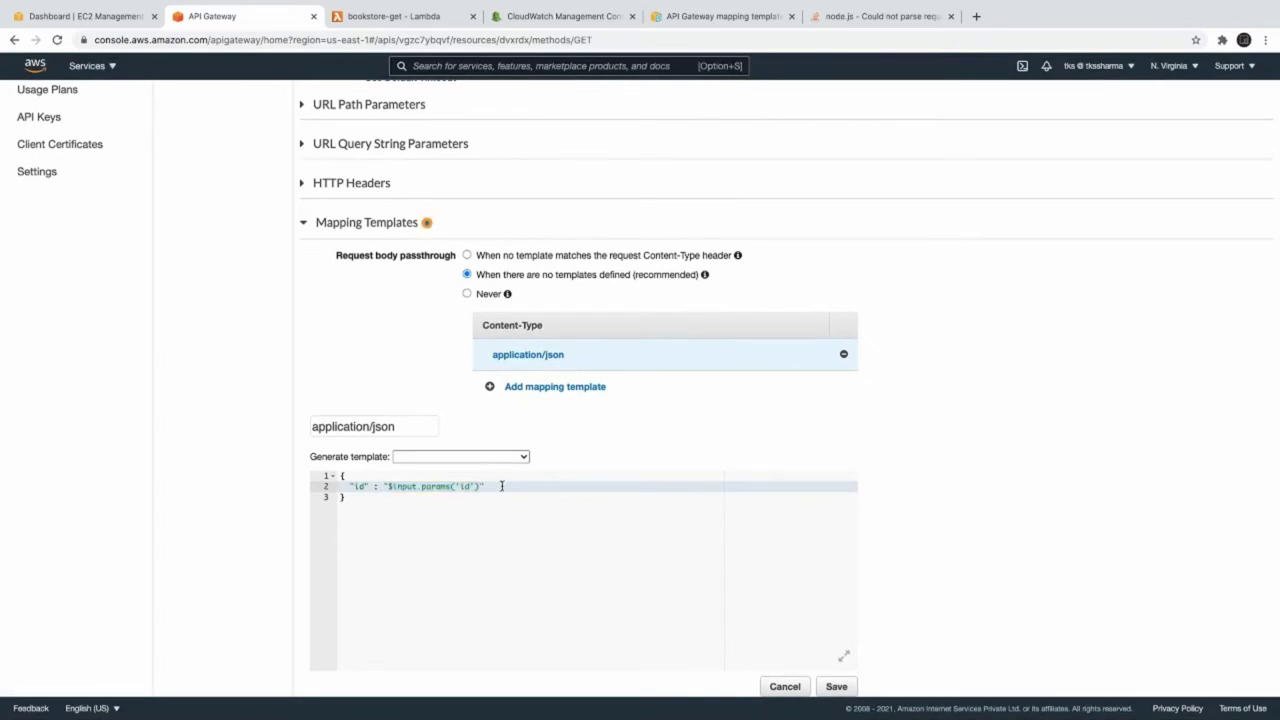
pyautogui.click(352, 486)
pyautogui.click(832, 687)
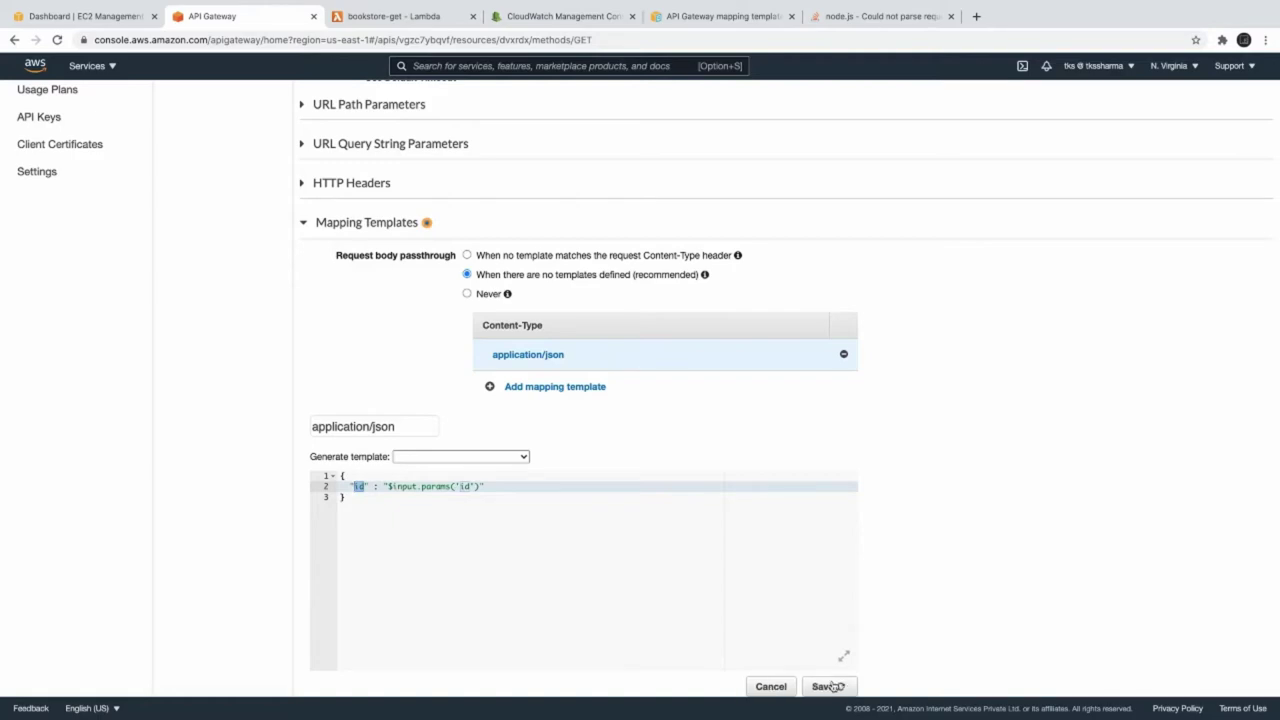
# Run a method test of /books/{id} GET with 11 as the id query string.
pyautogui.click(352, 126)
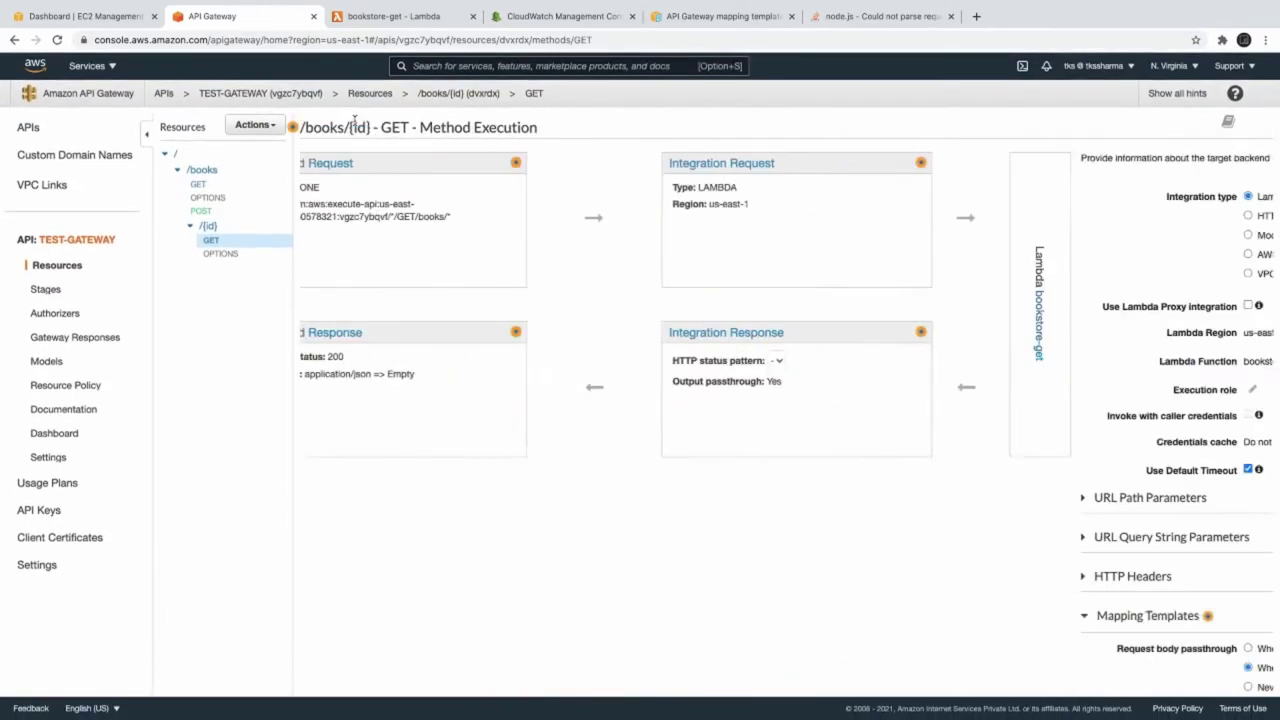
pyautogui.click(340, 192)
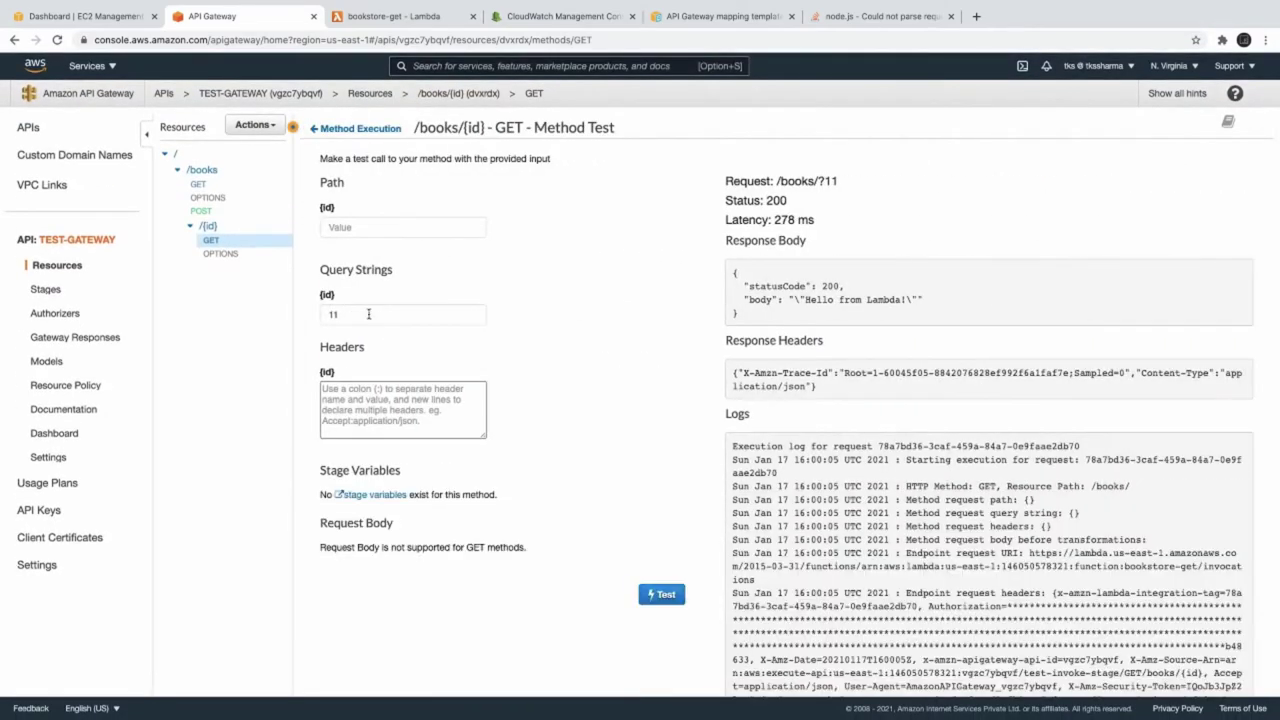
pyautogui.click(368, 314)
pyautogui.click(652, 592)
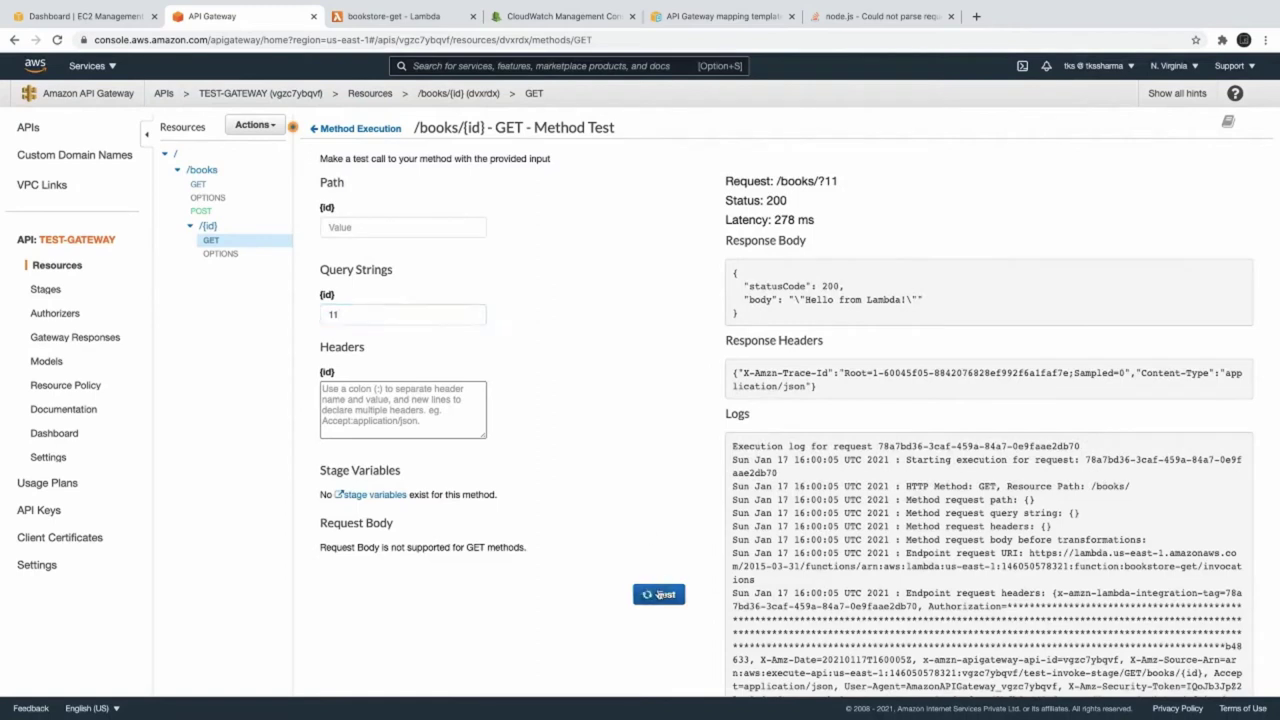
# In the bookstore-get Lambda code, add "const {id } = event;" above the return statement and return id instead of event.
pyautogui.click(405, 17)
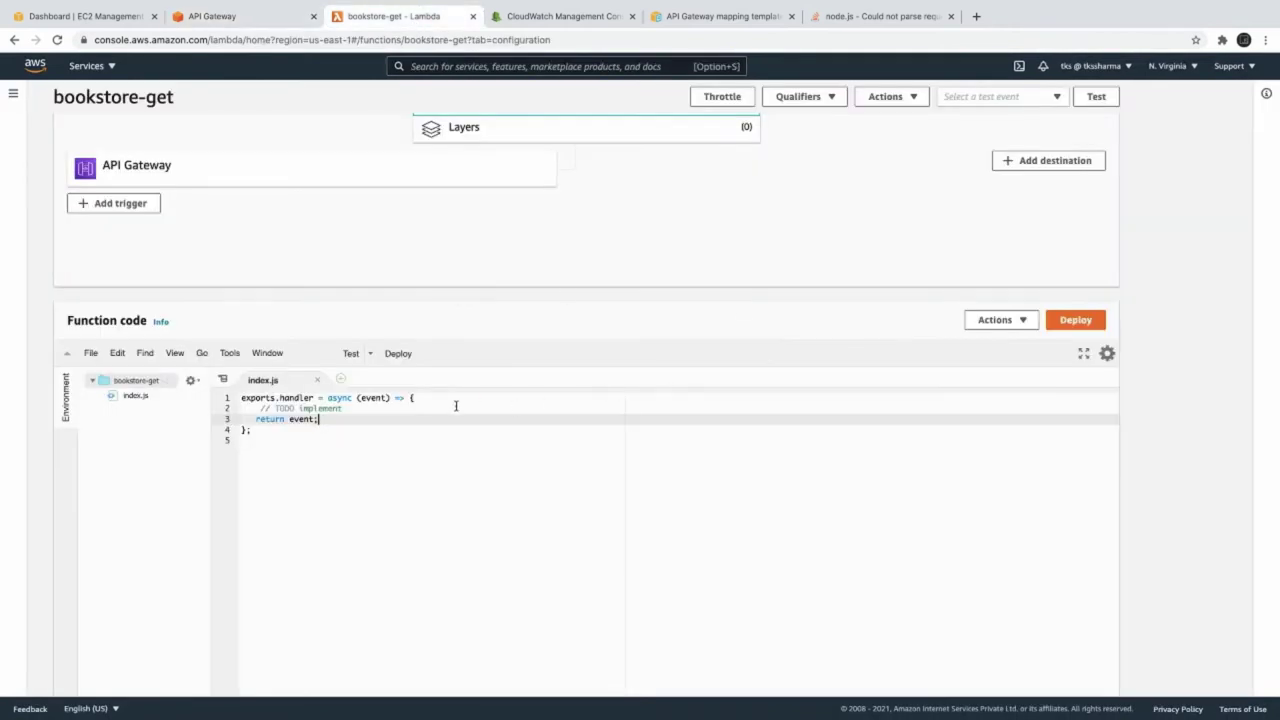
pyautogui.click(409, 408)
pyautogui.press('Return')
pyautogui.write('const ')
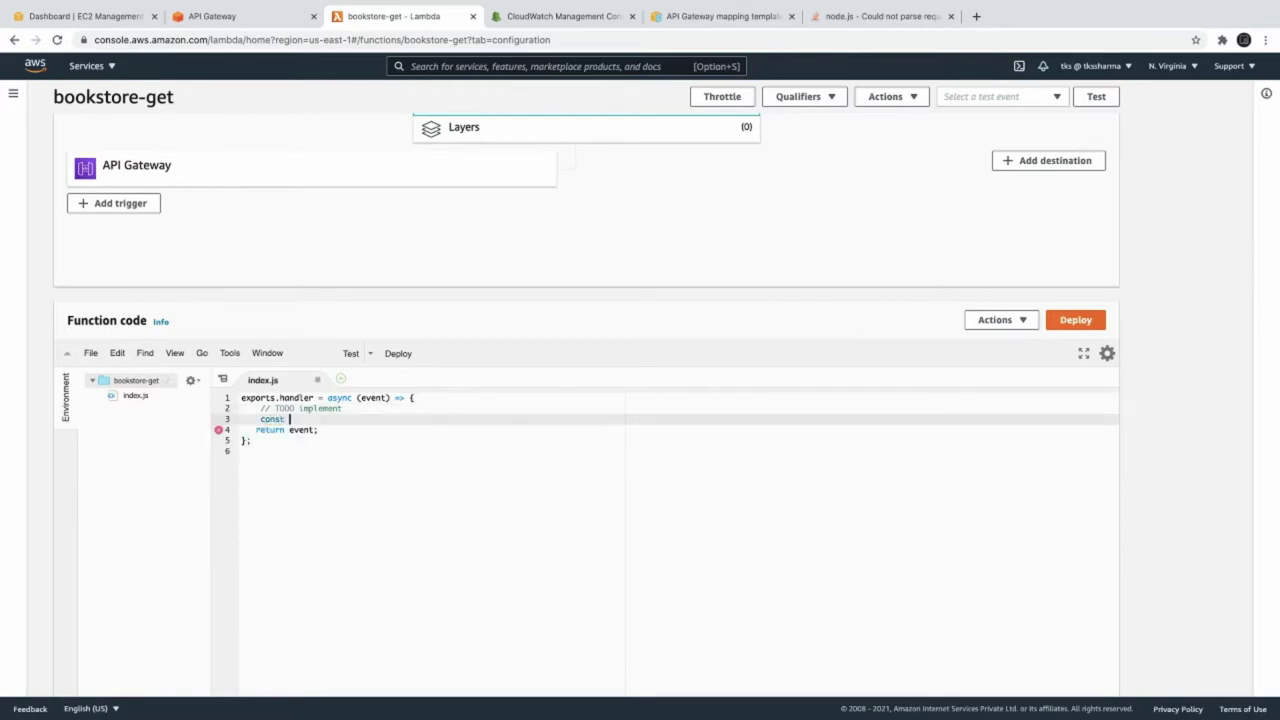
pyautogui.write('{id')
pyautogui.click(241, 430)
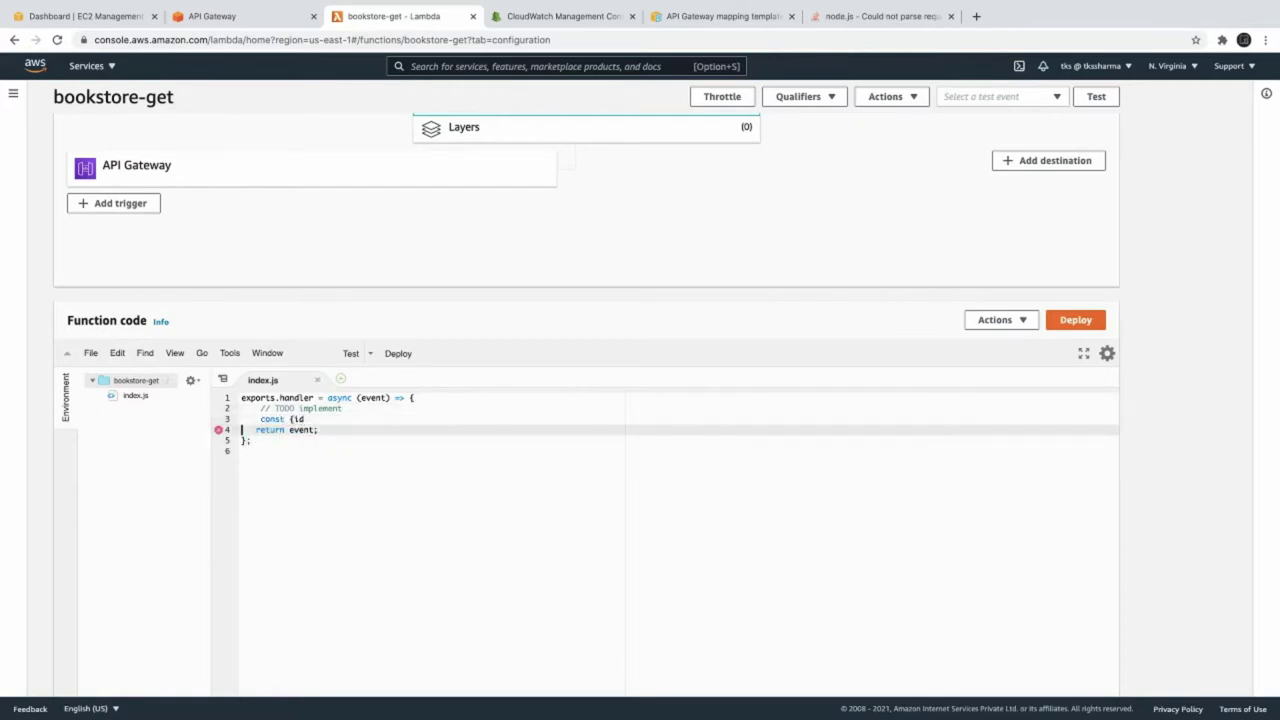
pyautogui.click(373, 414)
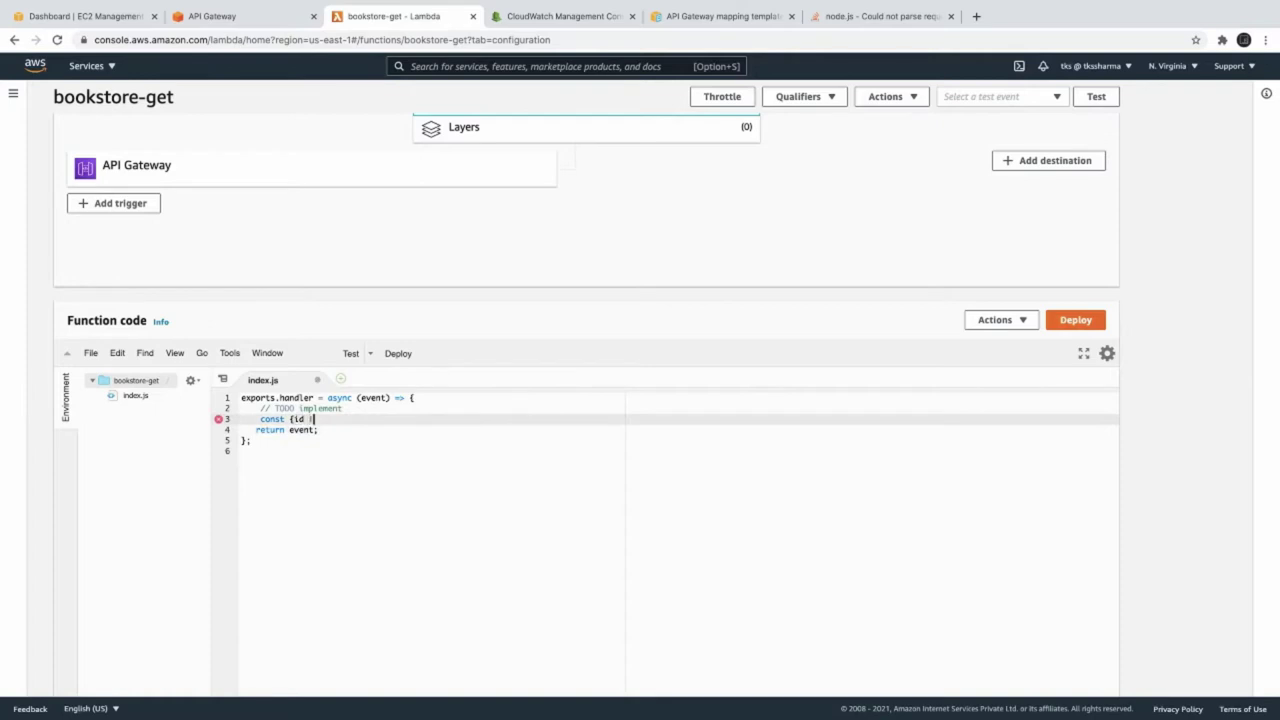
pyautogui.write('} = event;')
pyautogui.click(316, 430)
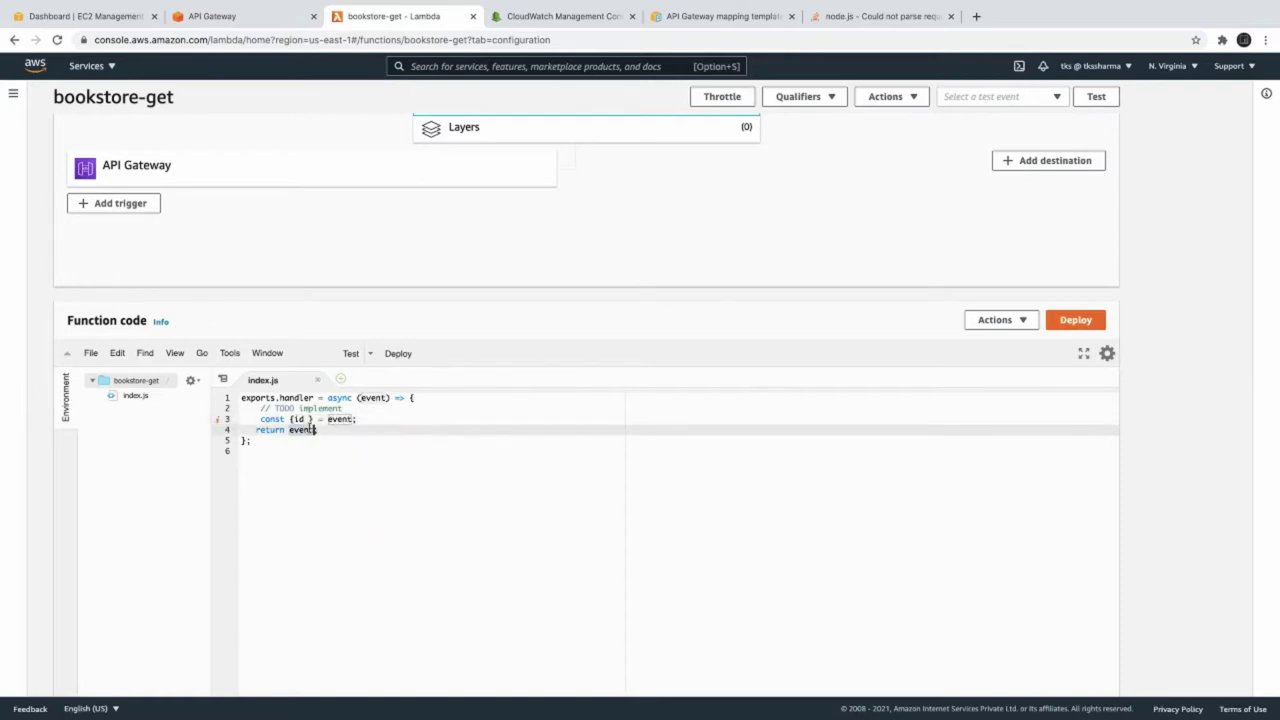
pyautogui.doubleClick(316, 430)
pyautogui.write('id;')
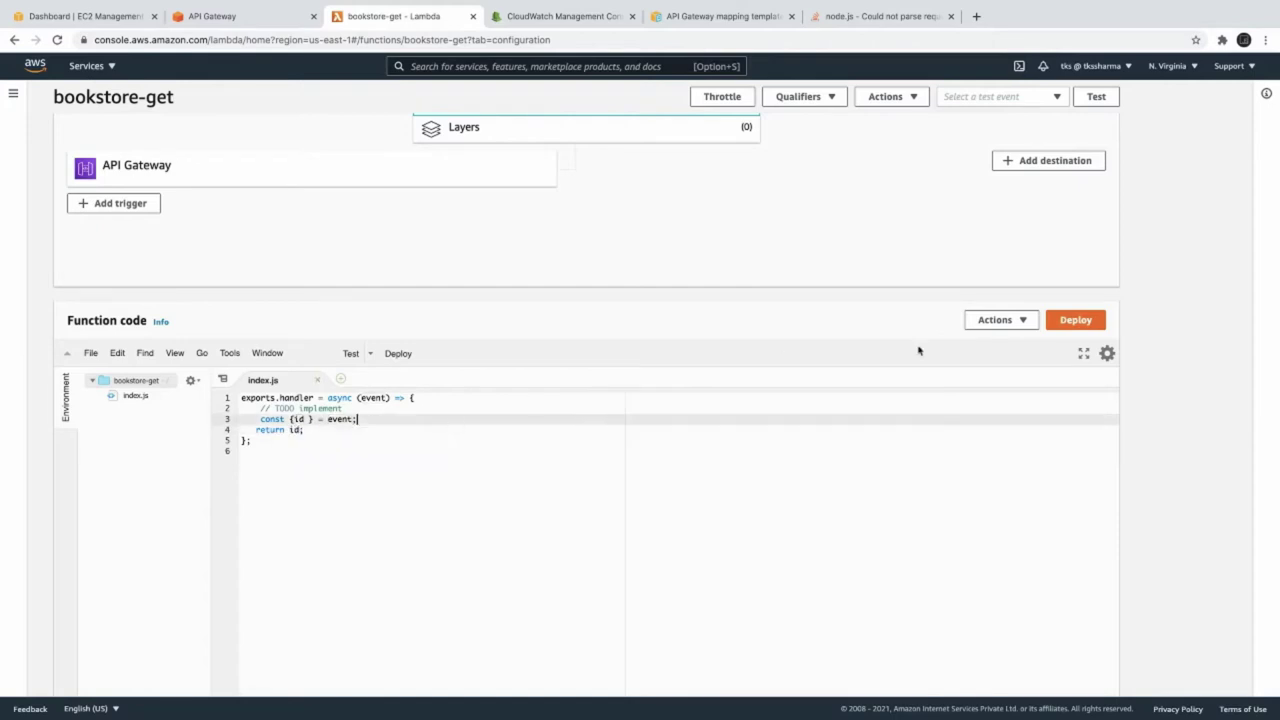
# Deploy the bookstore-get function and rerun the /books/{id} GET method test in API Gateway with query string id 11.
pyautogui.click(1077, 326)
pyautogui.click(272, 24)
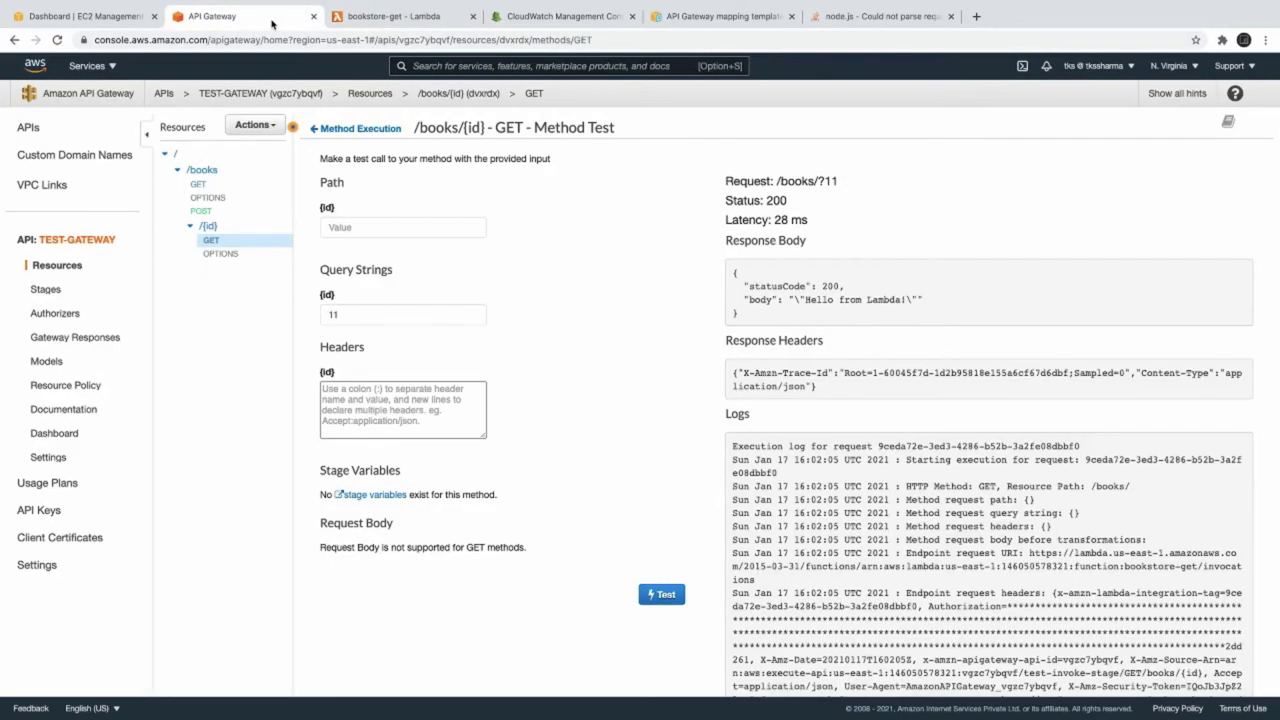
pyautogui.click(669, 595)
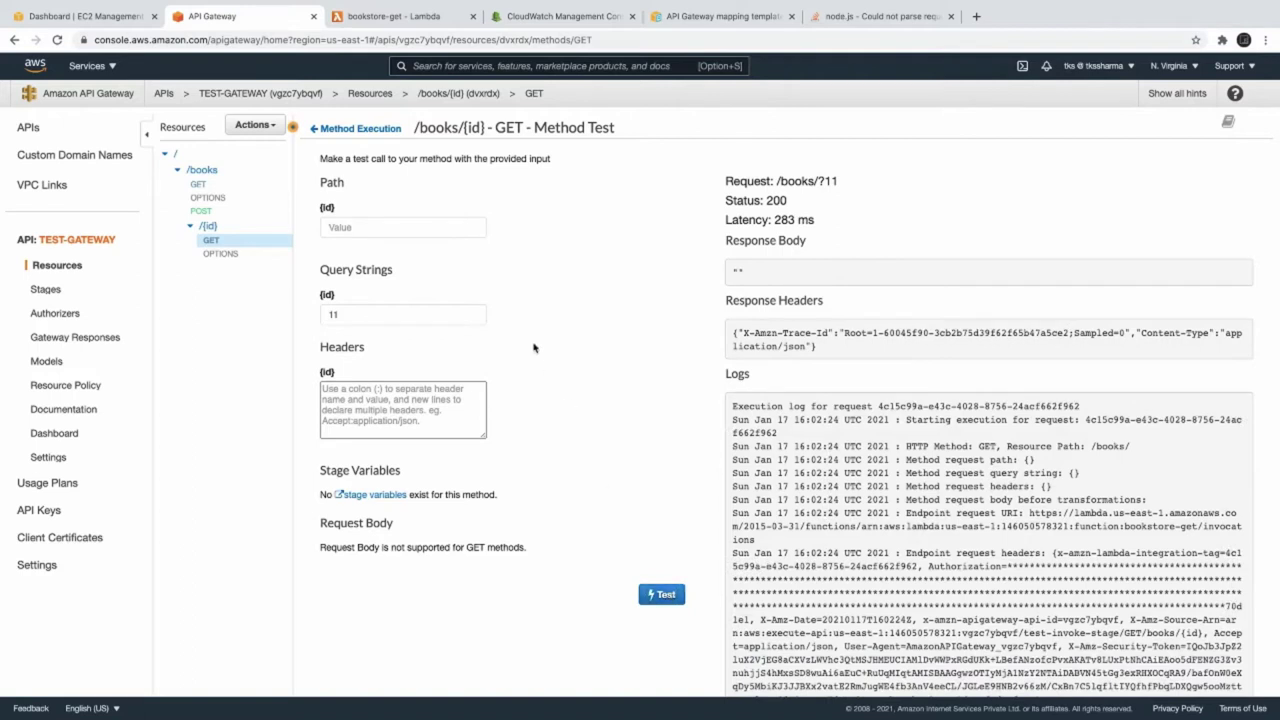
# In the bookstore-get code, remove the space inside {id } and add "console.log(event);" on a new line above the const declaration.
pyautogui.click(372, 17)
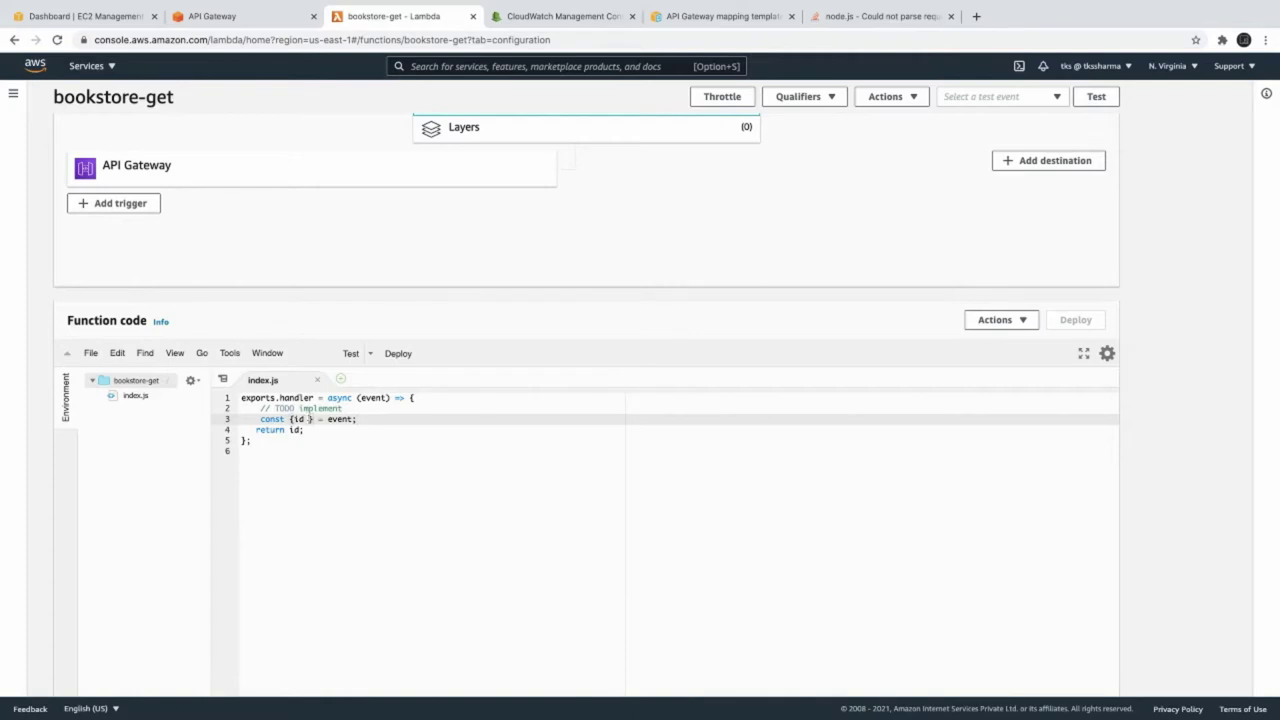
pyautogui.press('BackSpace')
pyautogui.click(342, 408)
pyautogui.press('Return')
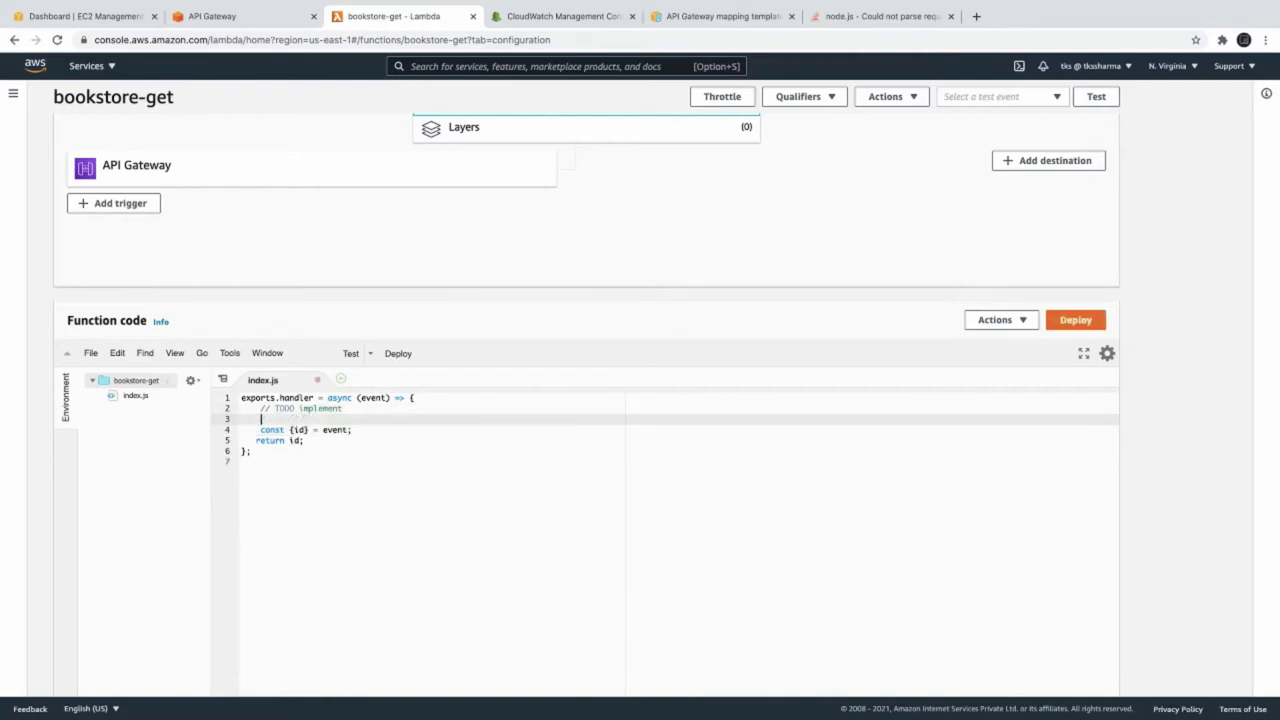
pyautogui.write('cons')
pyautogui.press('BackSpace')
pyautogui.press('BackSpace')
pyautogui.press('BackSpace')
pyautogui.press('BackSpace')
pyautogui.write('ole.log()')
pyautogui.write('cons')
pyautogui.click(321, 420)
pyautogui.write('event')
pyautogui.press('Right')
# Delete the "const {id} = event;" line and make the handler return event.id.
pyautogui.click(226, 430)
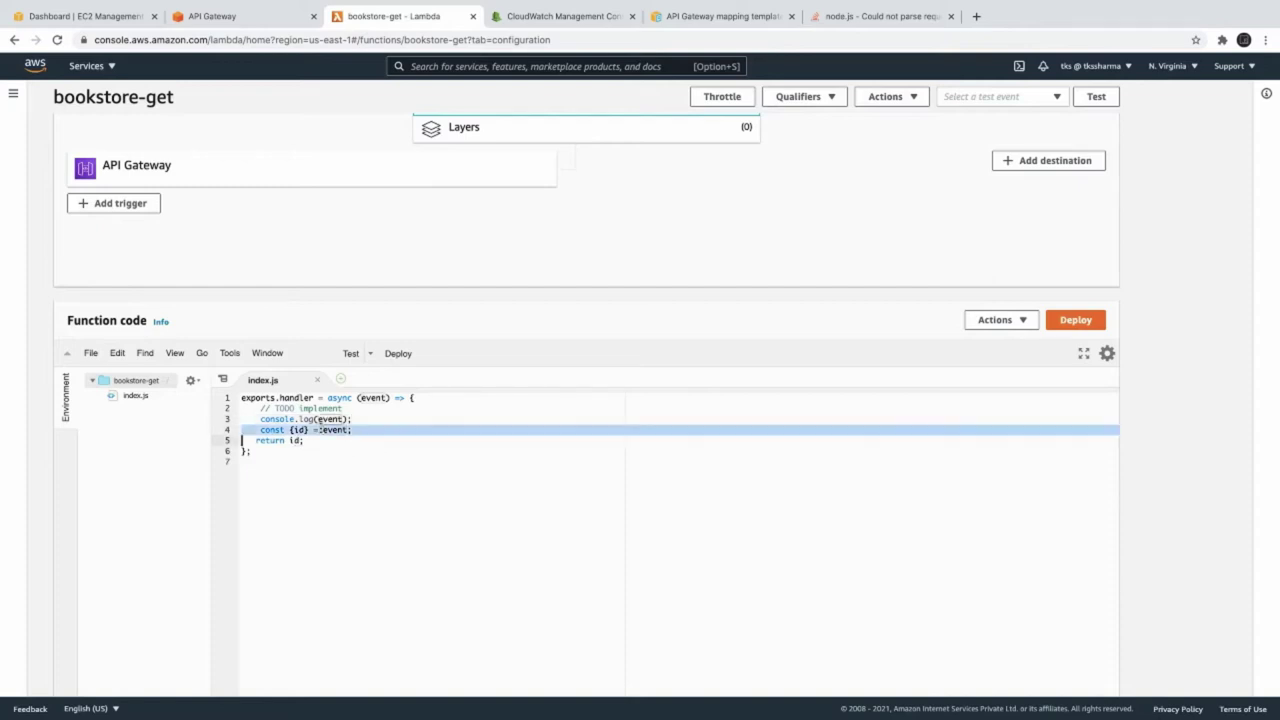
pyautogui.press('BackSpace')
pyautogui.doubleClick(296, 430)
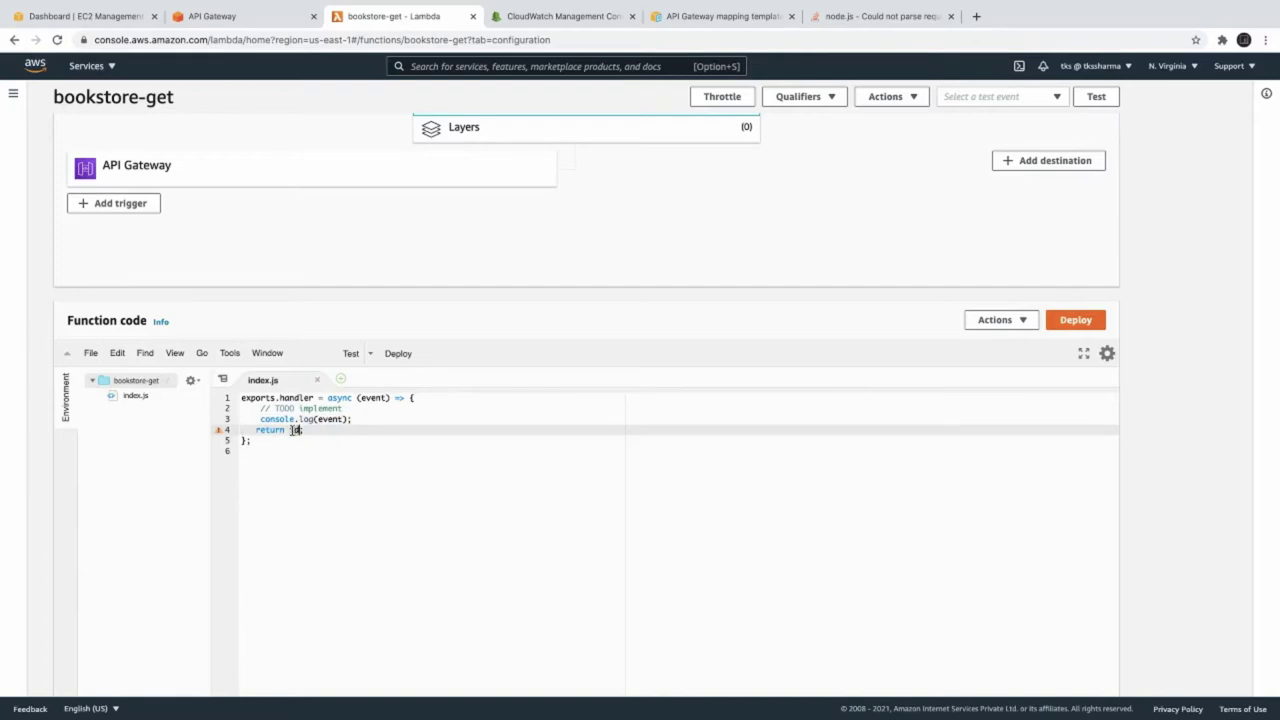
pyautogui.write('event.id')
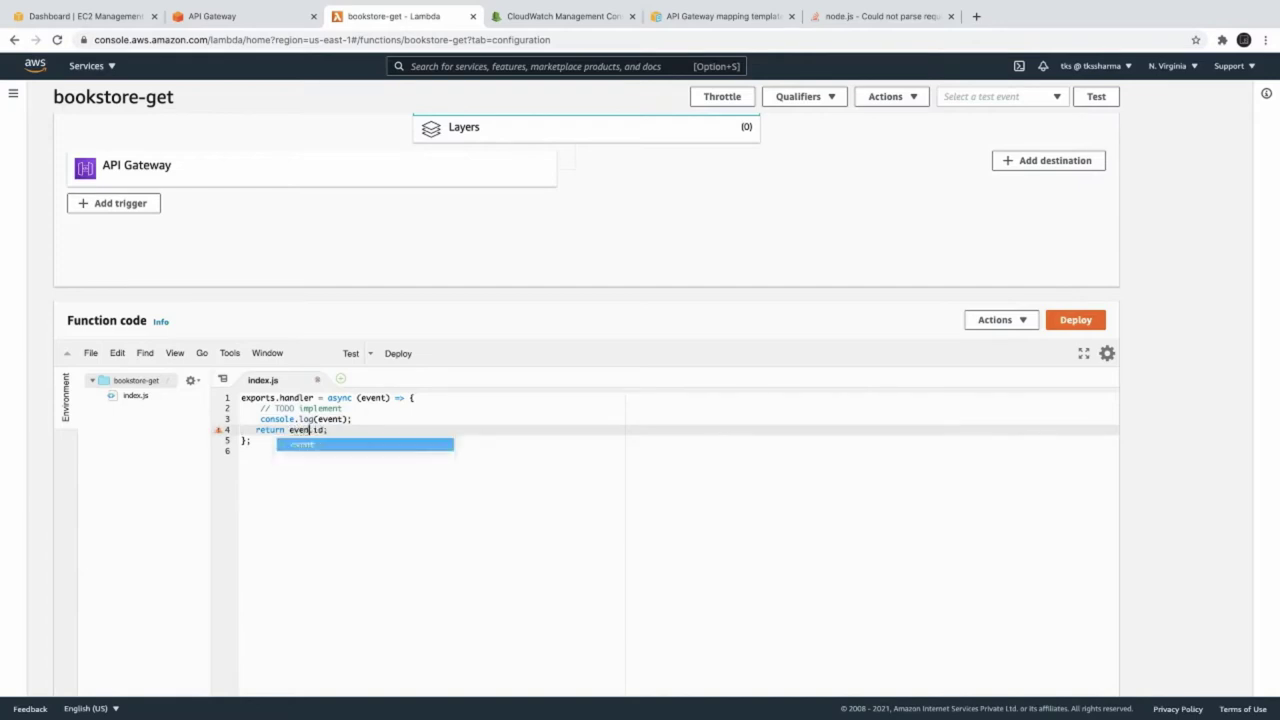
pyautogui.click(367, 421)
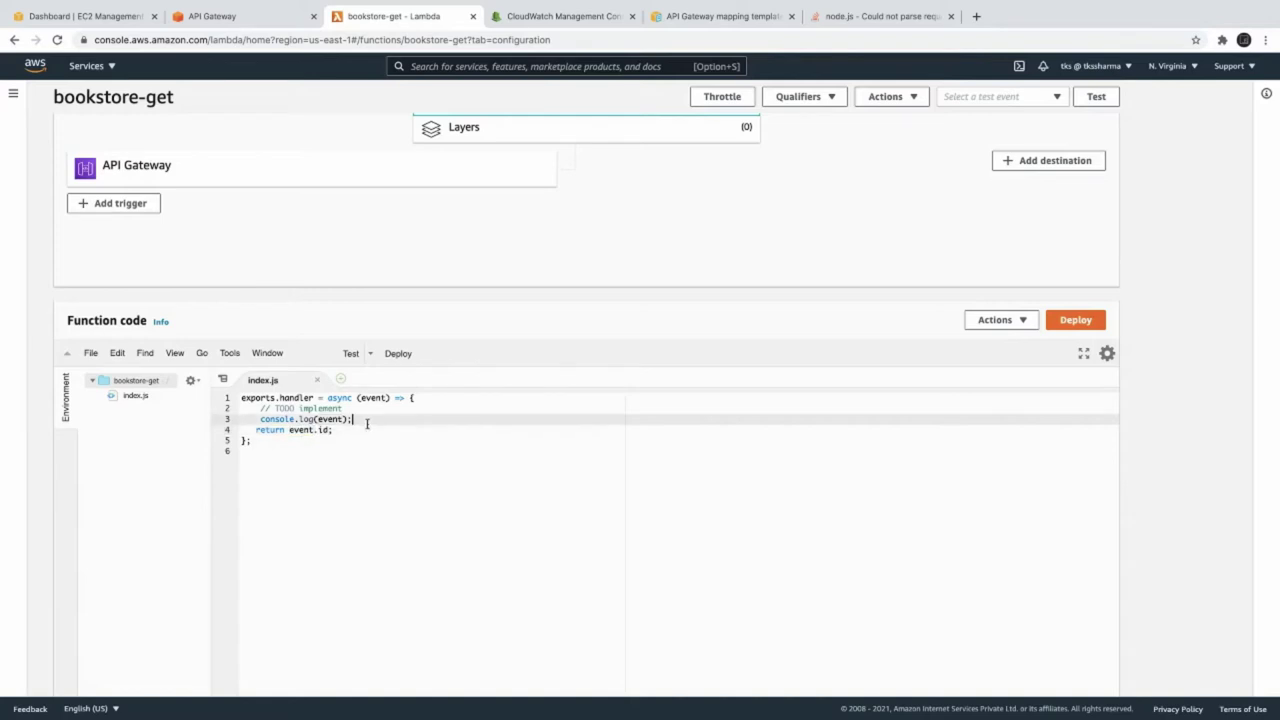
# Deploy the updated bookstore-get code and run the /books/{id} GET method test again in API Gateway.
pyautogui.click(1073, 318)
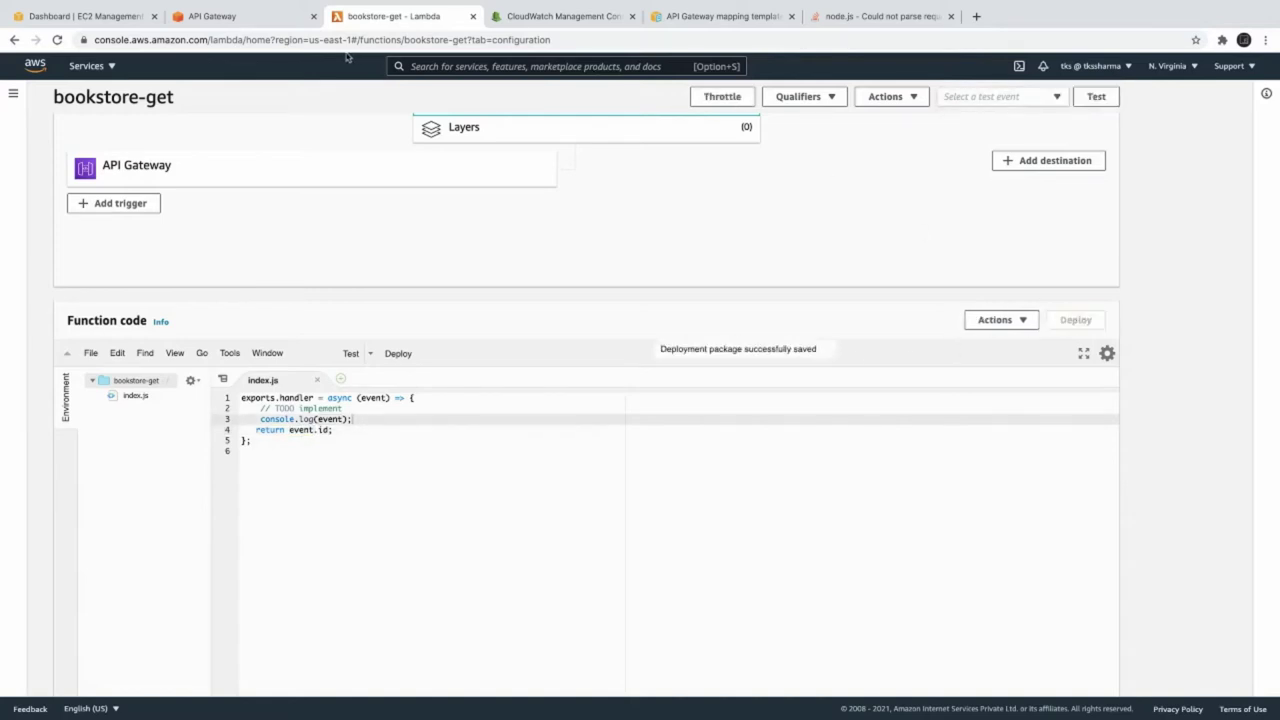
pyautogui.click(252, 20)
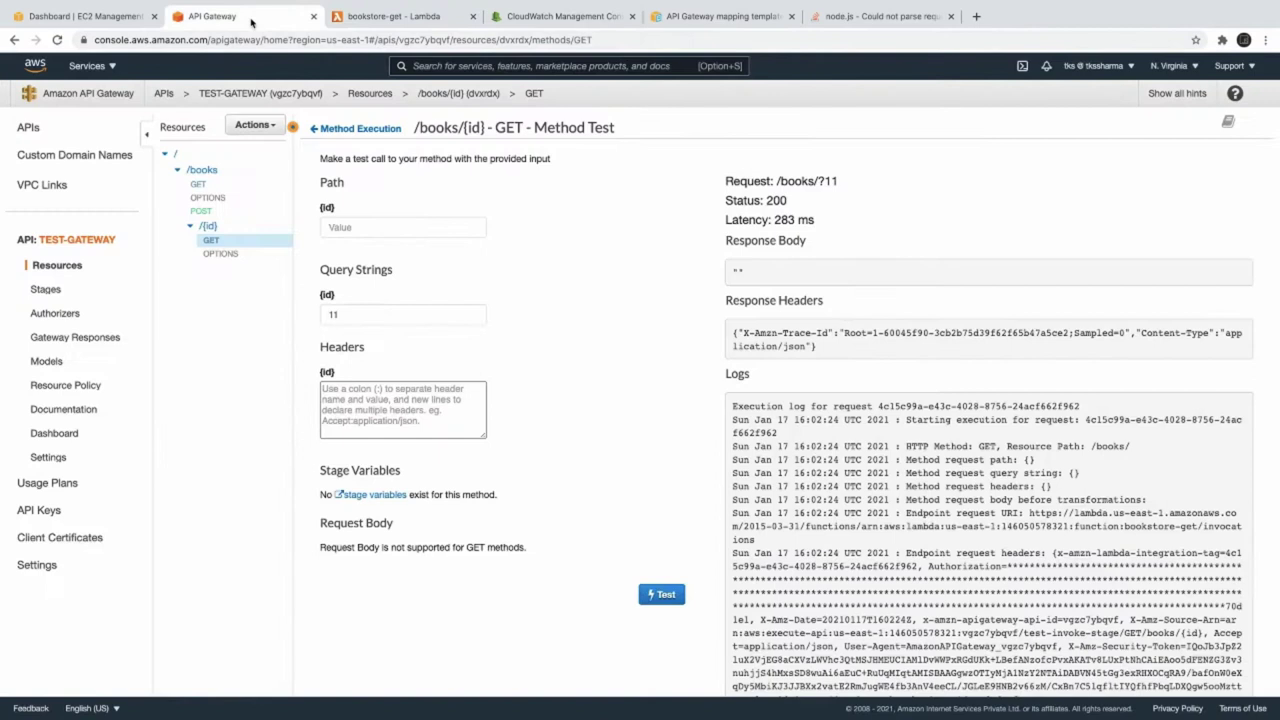
pyautogui.click(662, 594)
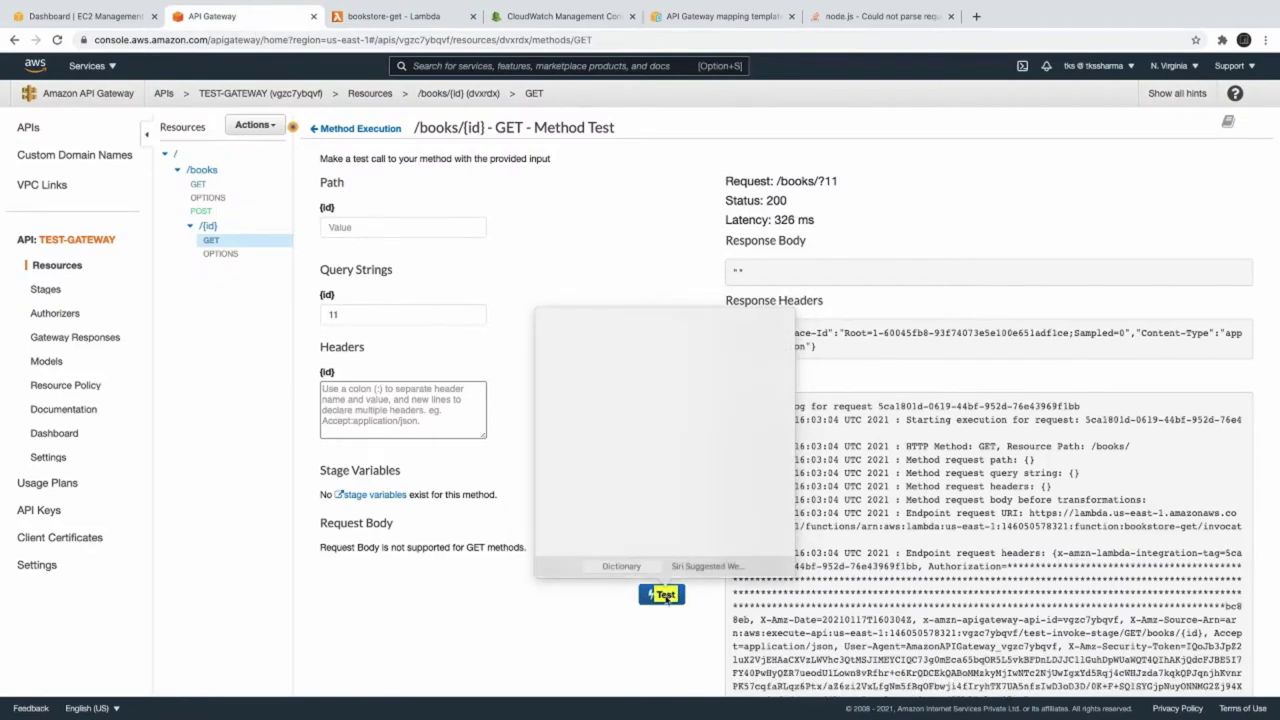
pyautogui.click(661, 594)
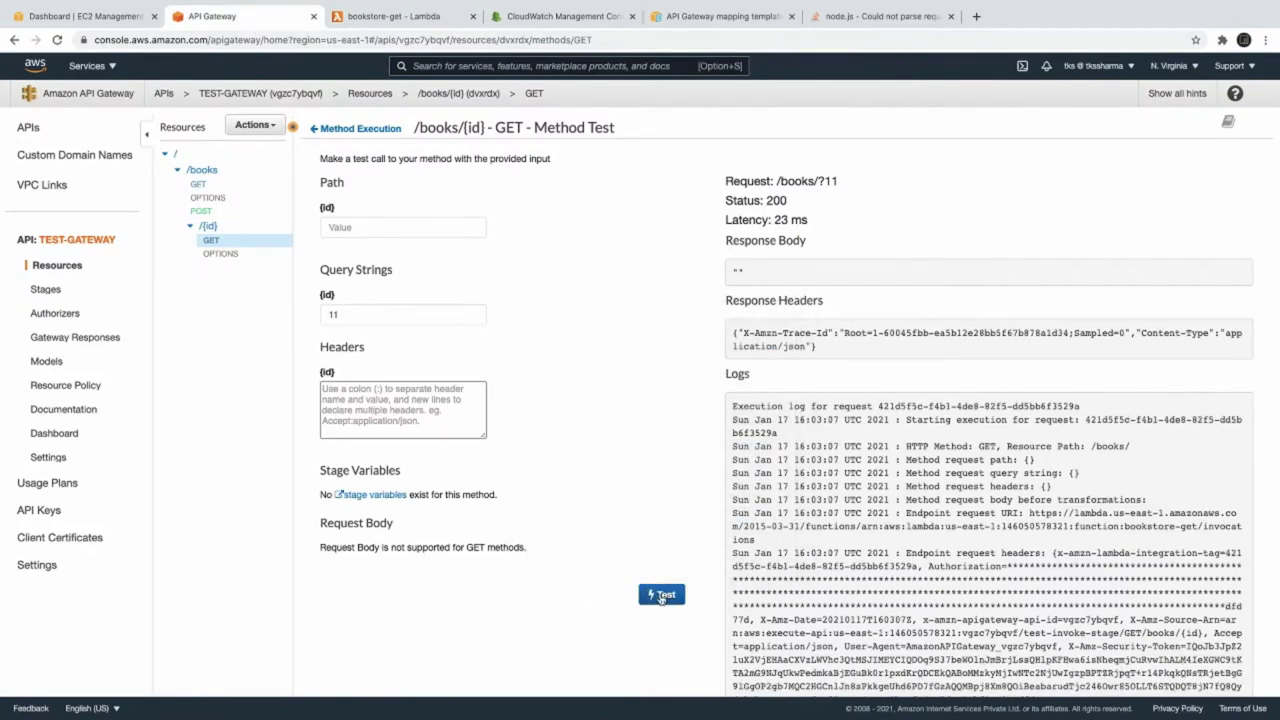
# Create a test event named test for the bookstore-get Lambda from the hello-world template, keeping its default JSON.
pyautogui.click(380, 17)
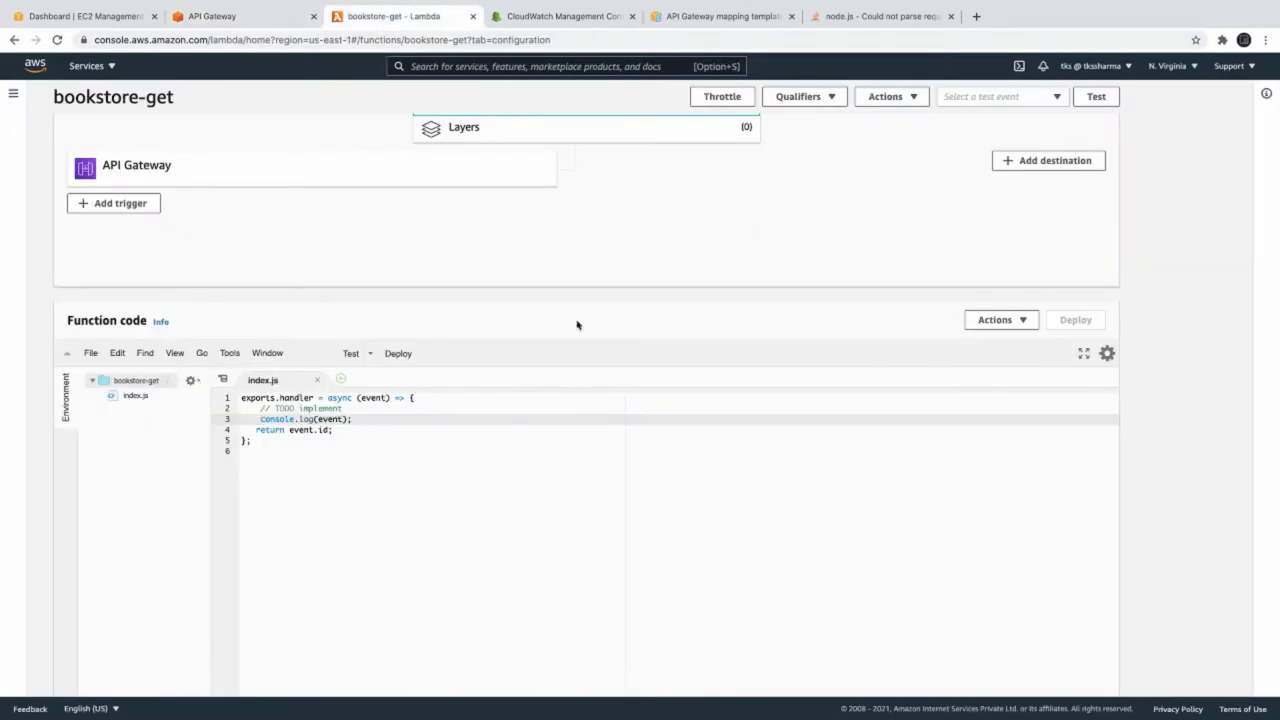
pyautogui.scroll(5, 700, 320)
pyautogui.click(1092, 139)
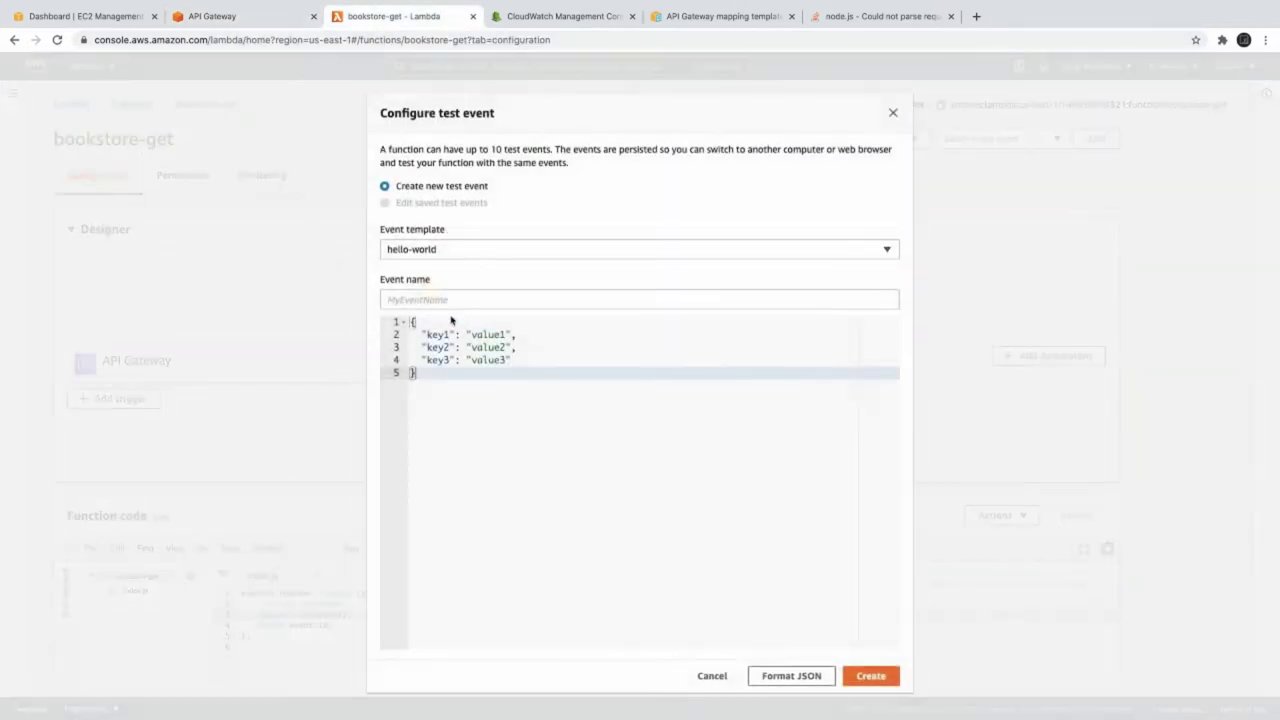
pyautogui.scroll(-1, 466, 357)
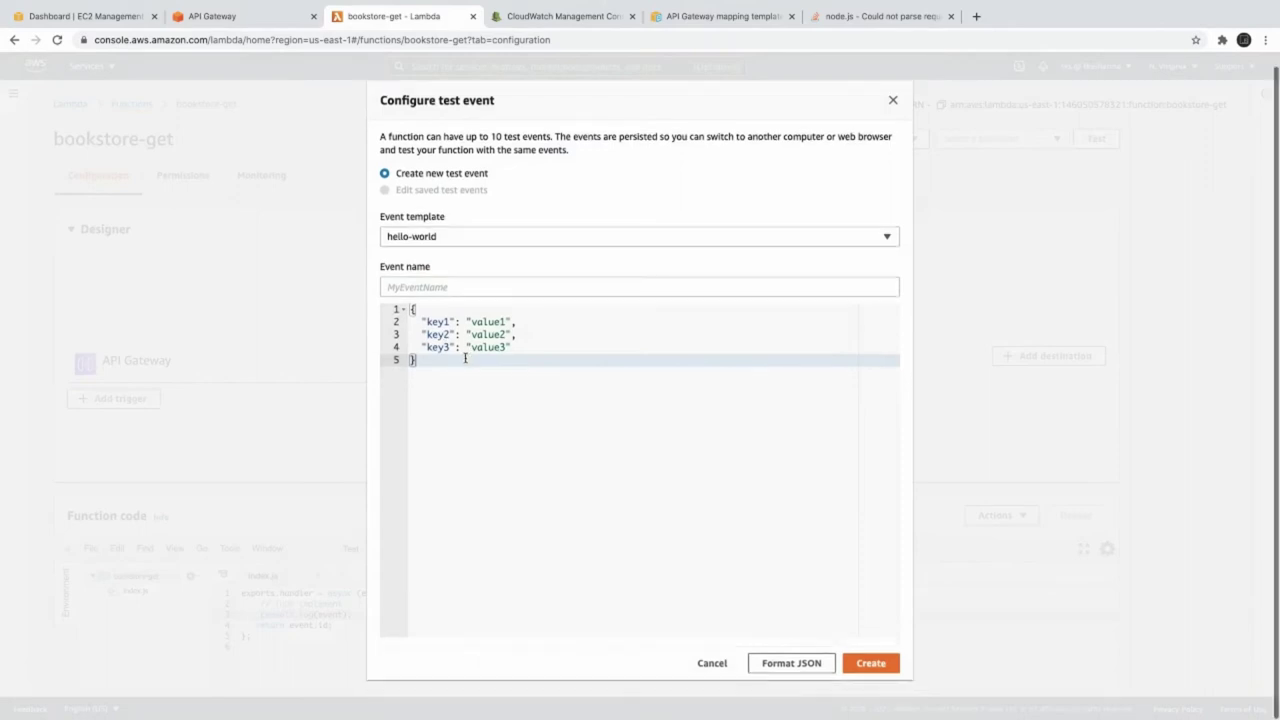
pyautogui.click(873, 661)
pyautogui.click(584, 286)
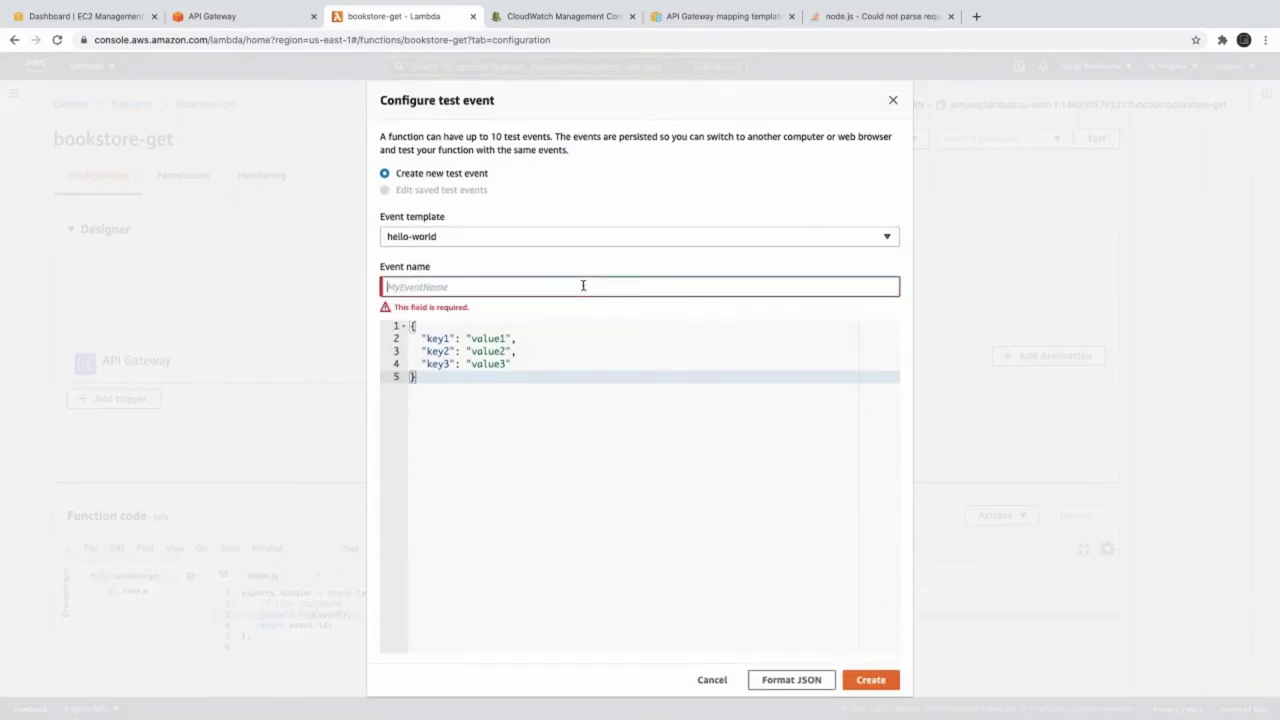
pyautogui.write('test')
pyautogui.click(868, 663)
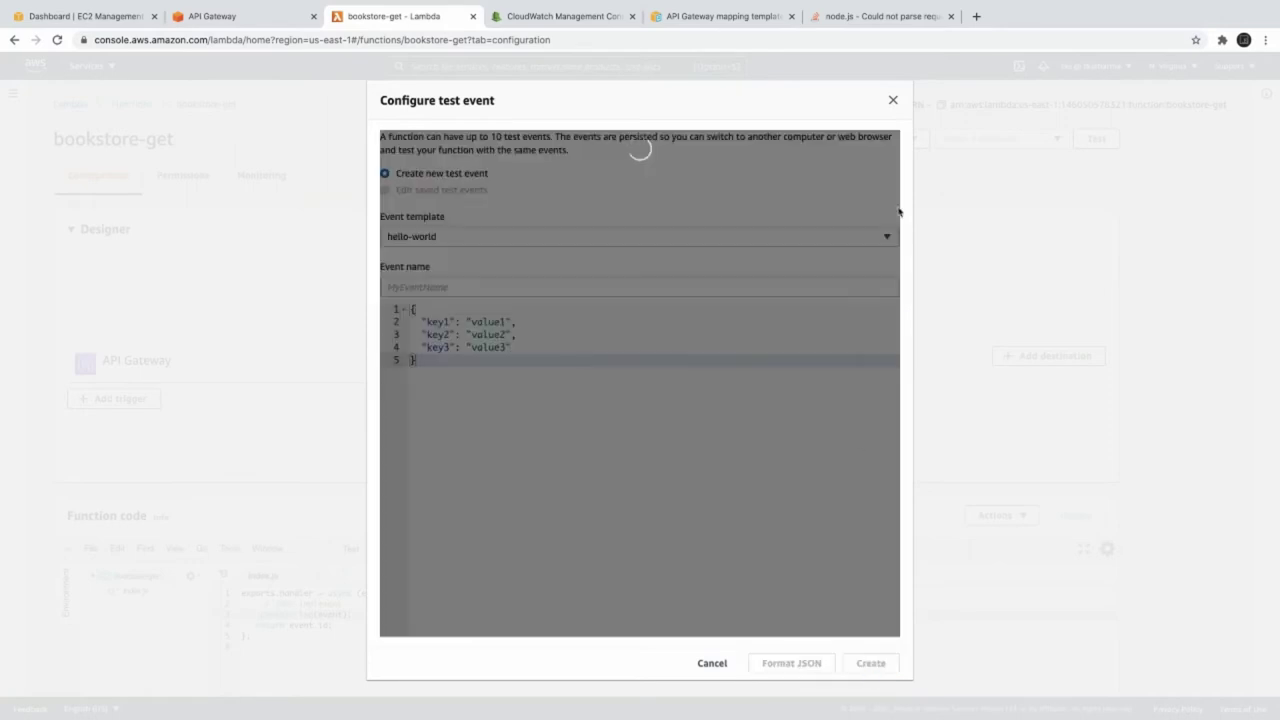
# Run the bookstore-get function with the test event and examine the execution details and the handler code.
pyautogui.click(1096, 139)
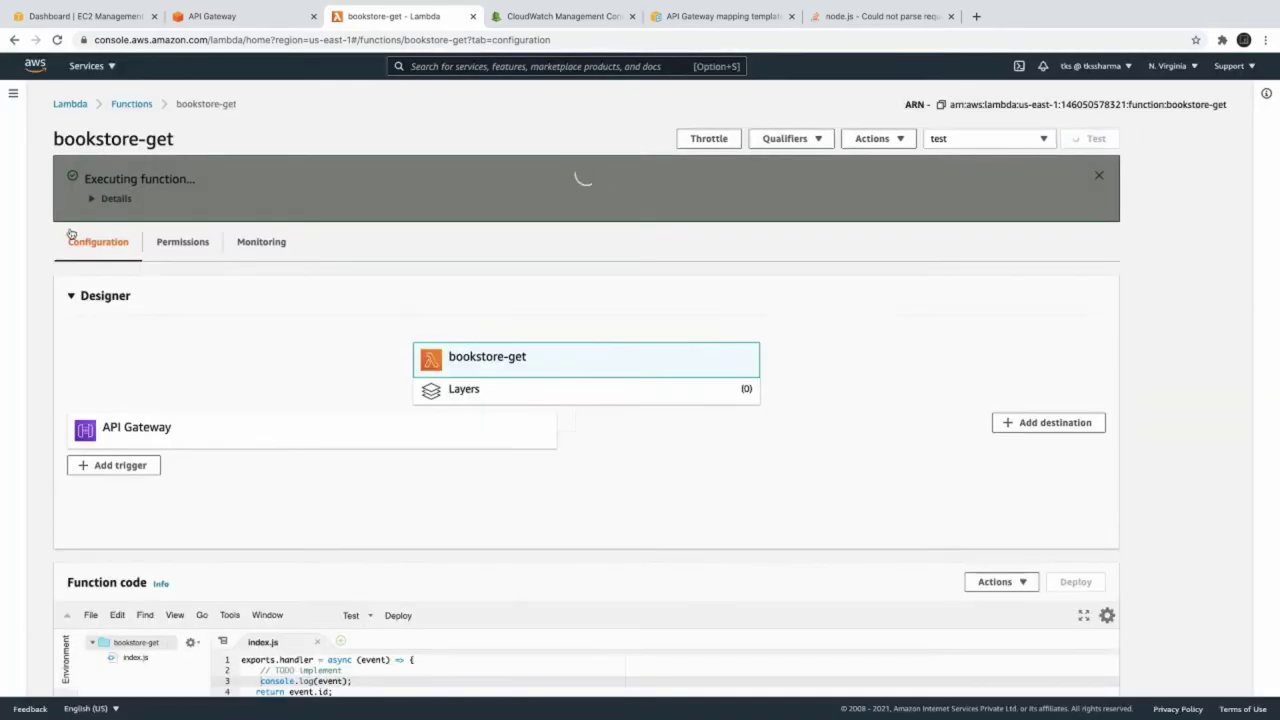
pyautogui.click(93, 199)
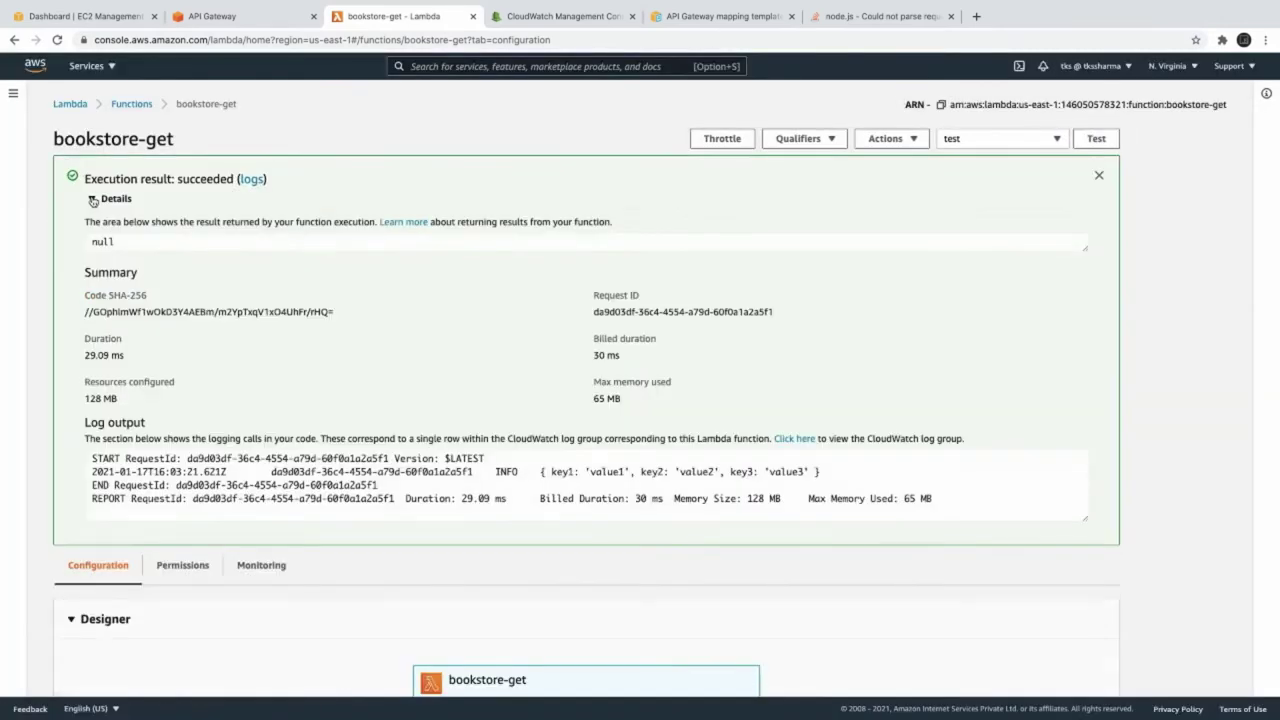
pyautogui.click(93, 199)
pyautogui.scroll(-3, 206, 340)
pyautogui.click(347, 459)
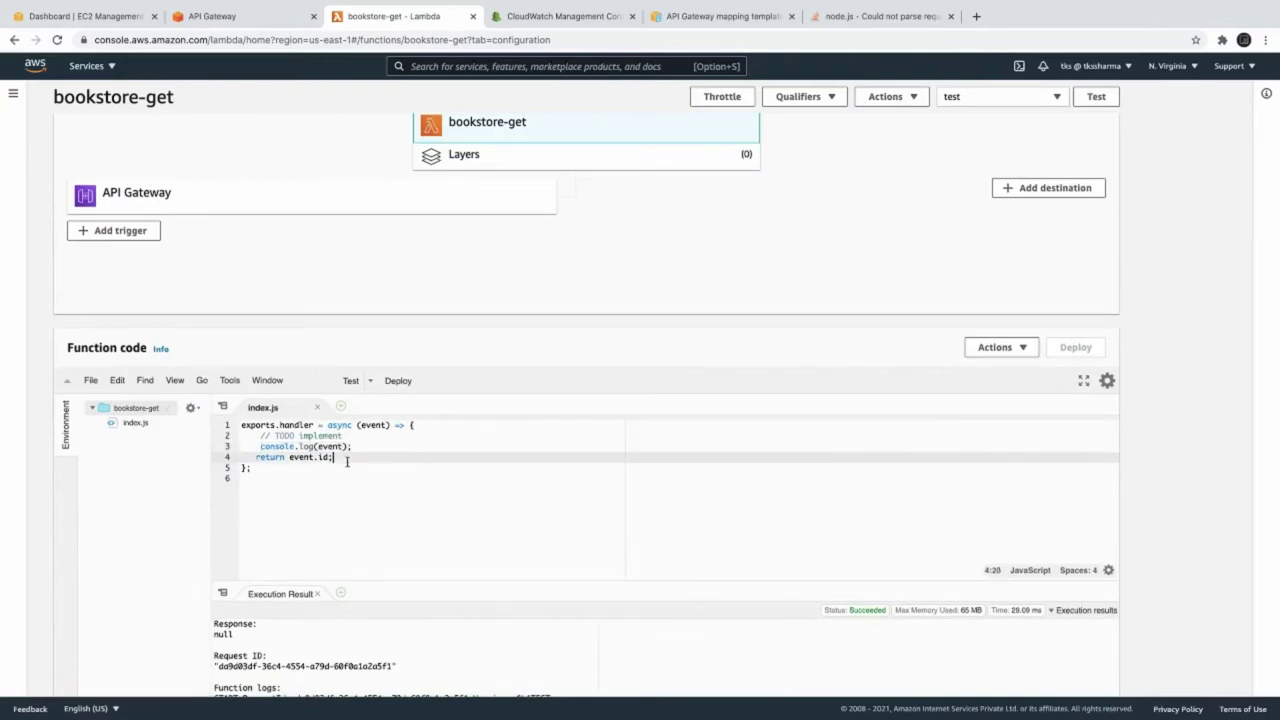
pyautogui.scroll(5, 347, 459)
# In the API Gateway /books/{id} GET method test, set the path id to 11 and run the test.
pyautogui.click(246, 20)
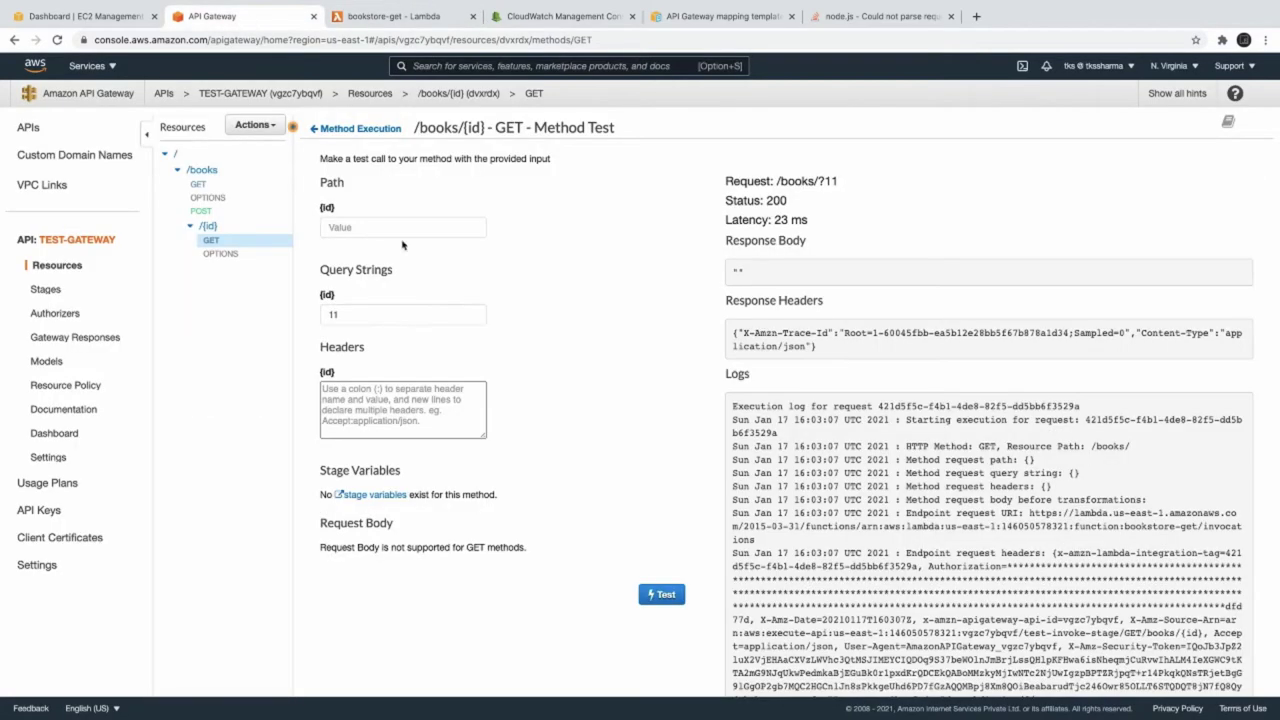
pyautogui.doubleClick(389, 314)
pyautogui.click(342, 226)
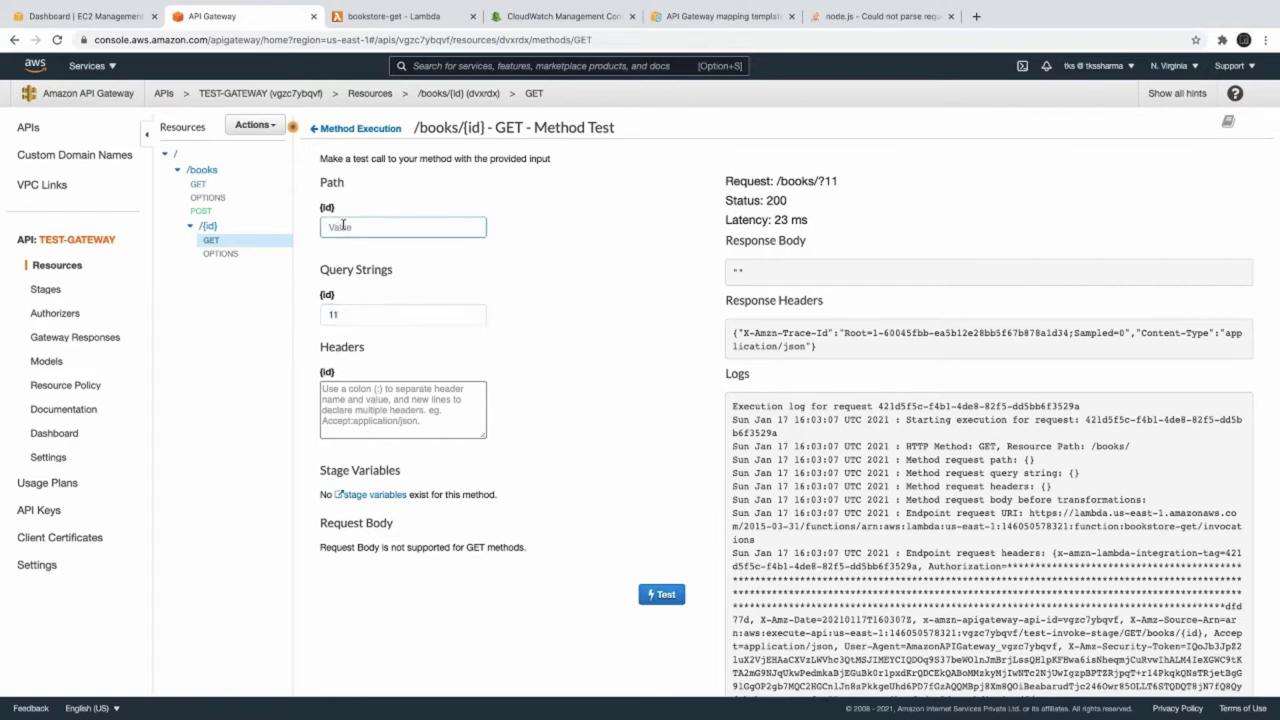
pyautogui.write('11')
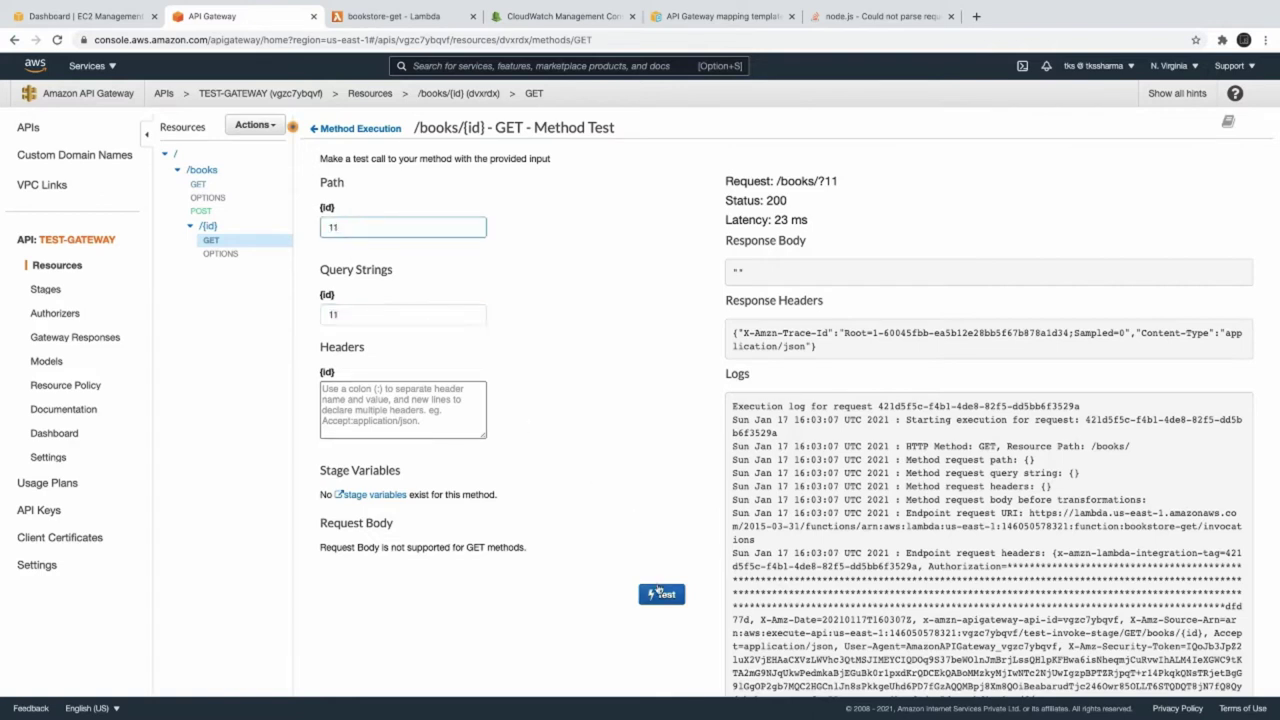
pyautogui.click(658, 591)
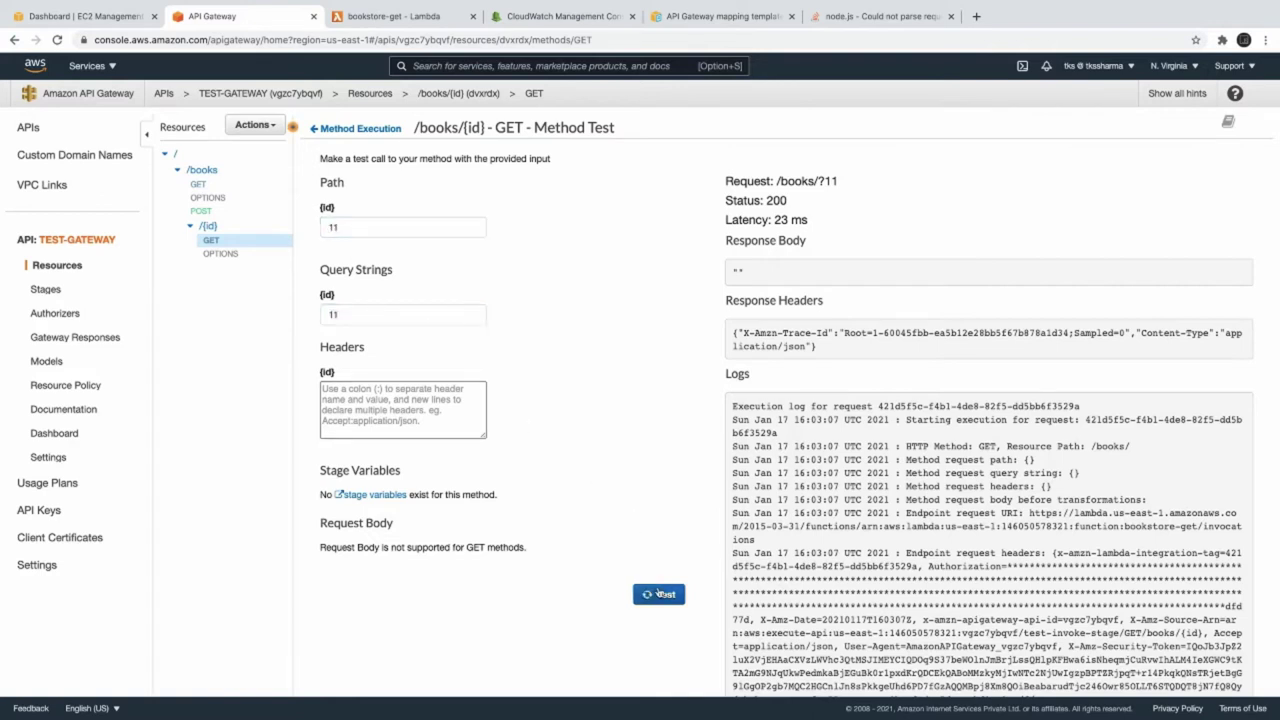
pyautogui.doubleClick(356, 224)
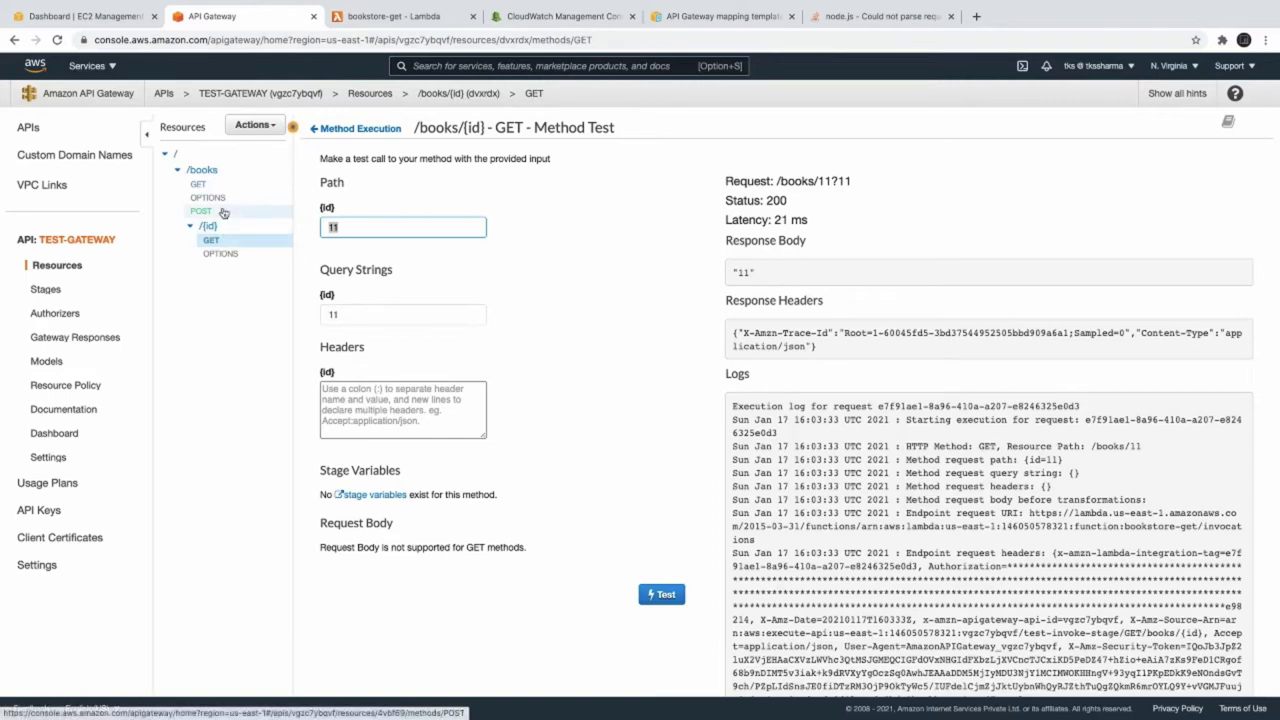
pyautogui.click(380, 230)
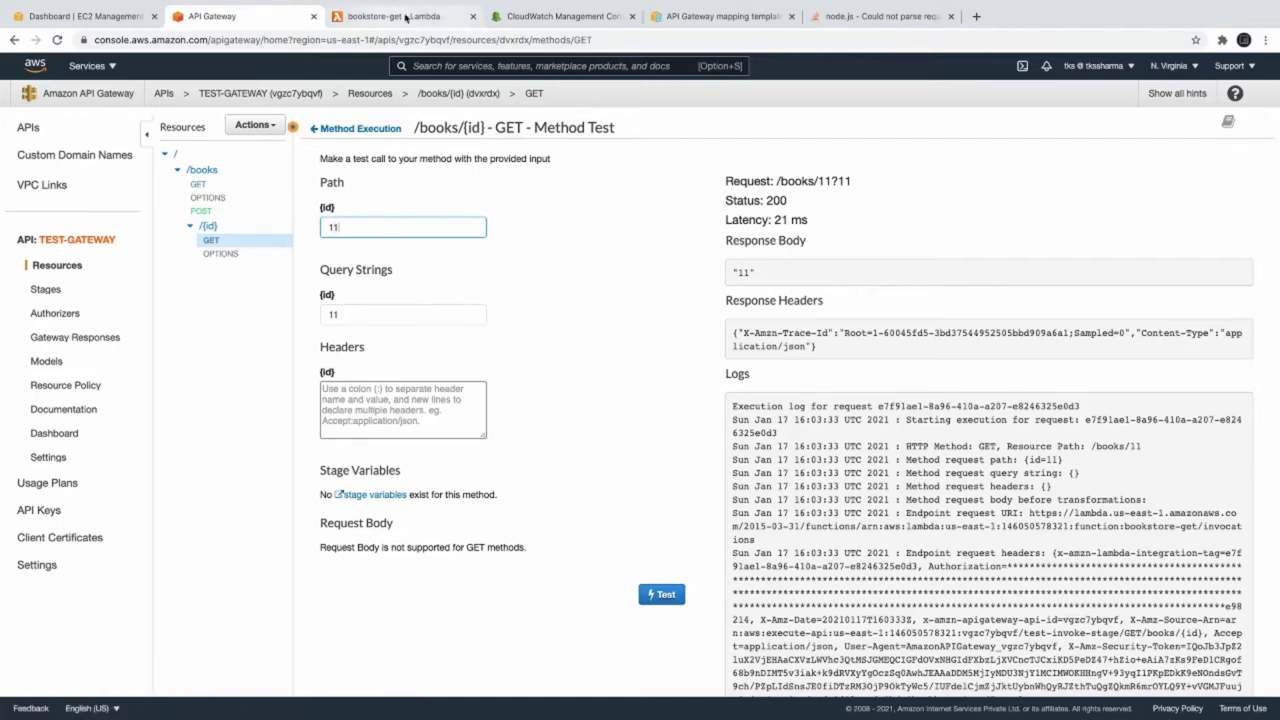
# In CloudWatch, examine the newest log stream of the /aws/lambda/bookstore-create log group and check for newer events.
pyautogui.click(545, 18)
pyautogui.scroll(5, 435, 130)
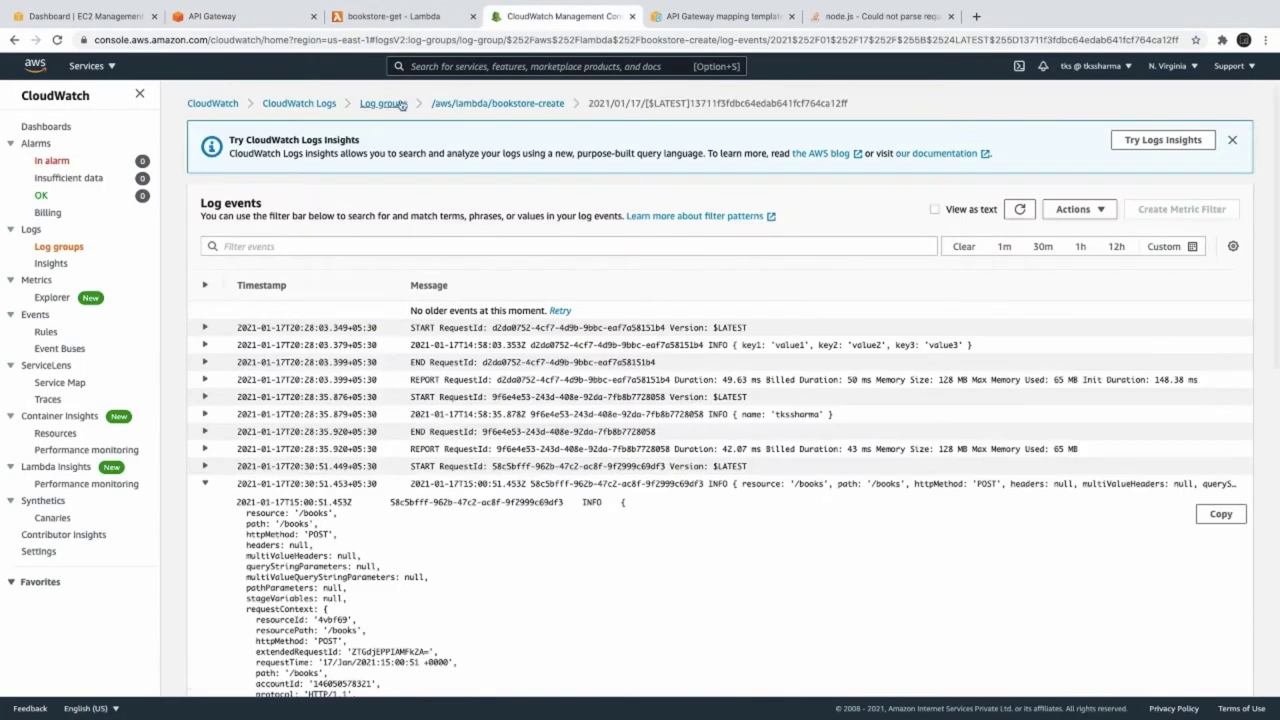
pyautogui.click(514, 104)
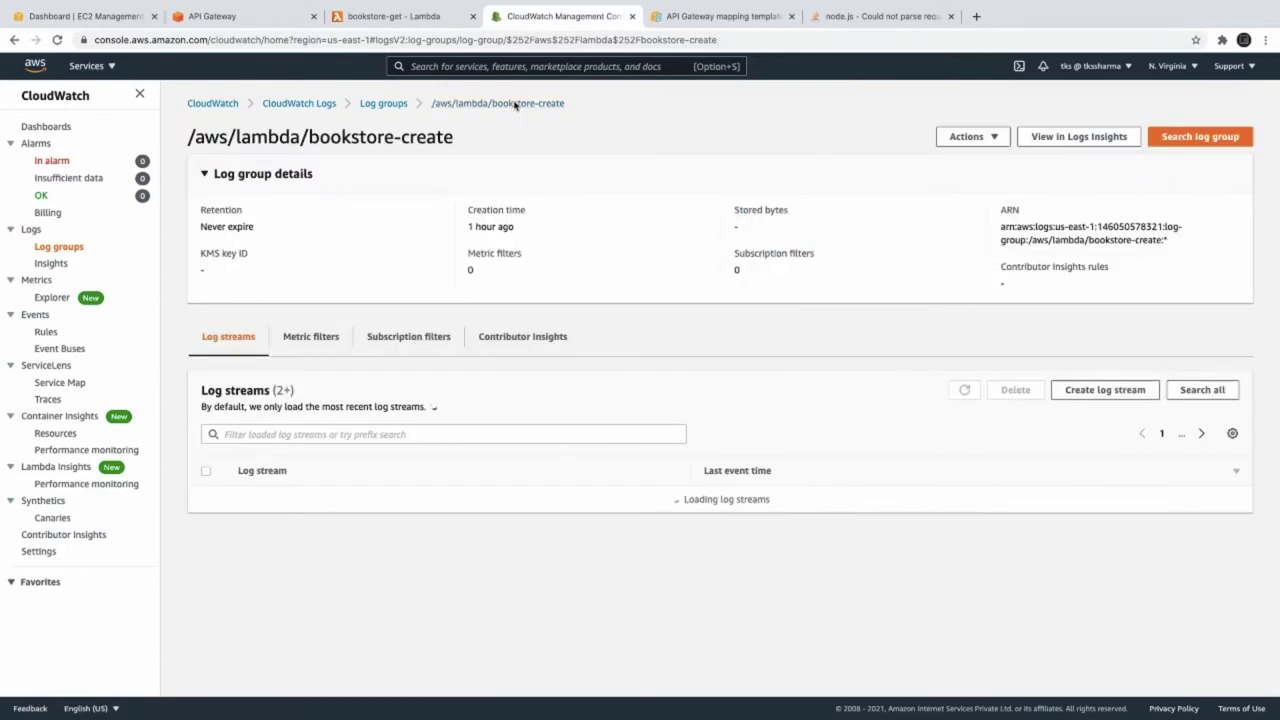
pyautogui.click(439, 482)
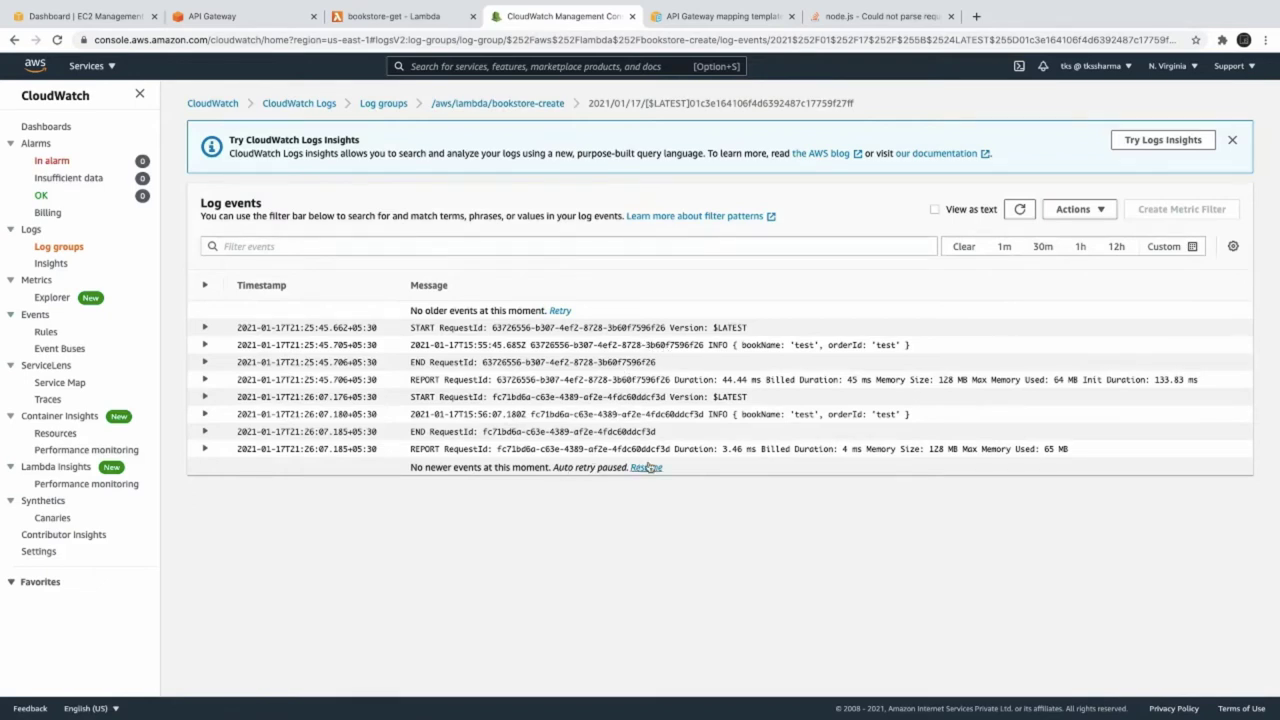
pyautogui.click(560, 310)
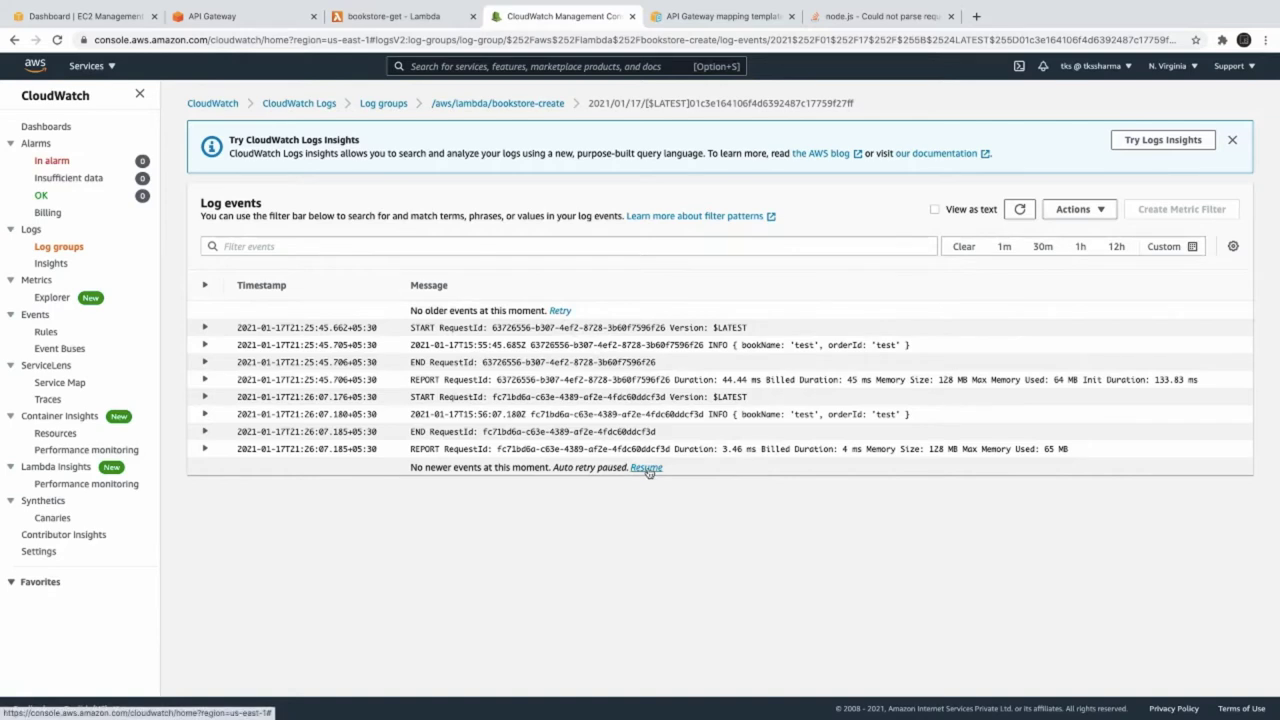
pyautogui.click(495, 106)
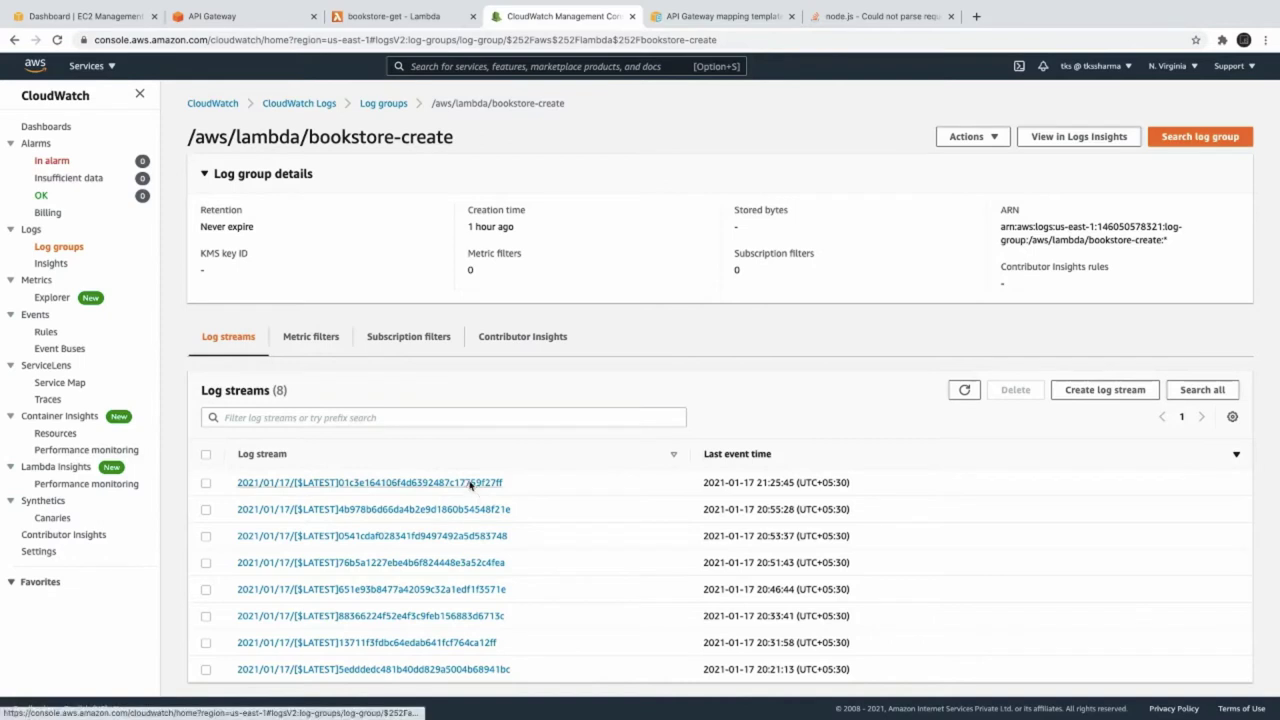
pyautogui.click(471, 484)
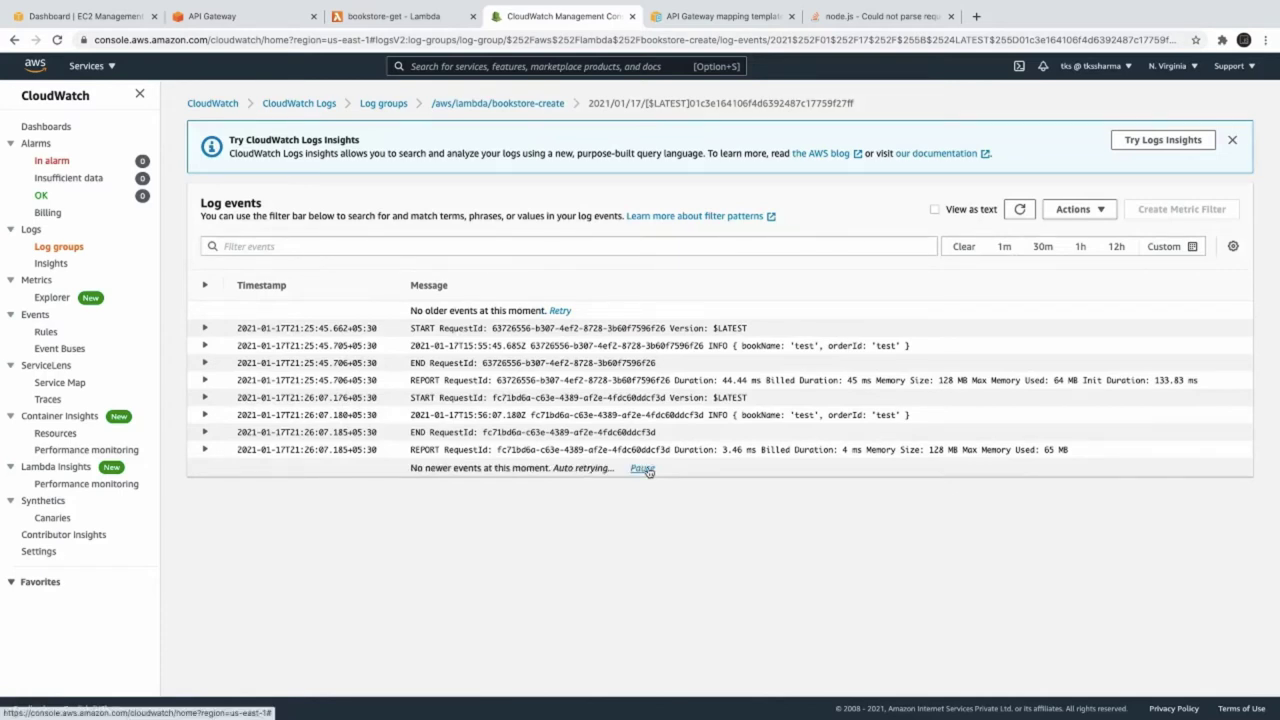
pyautogui.click(648, 469)
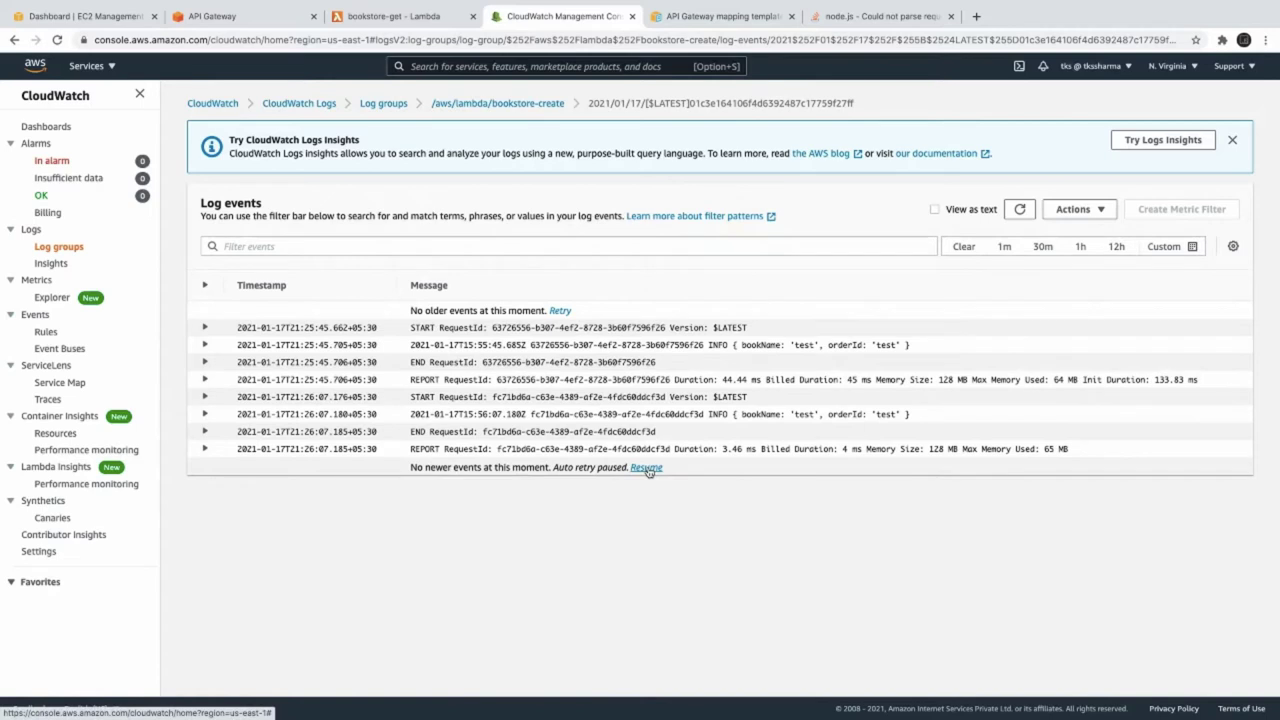
pyautogui.click(432, 17)
pyautogui.scroll(-4, 435, 340)
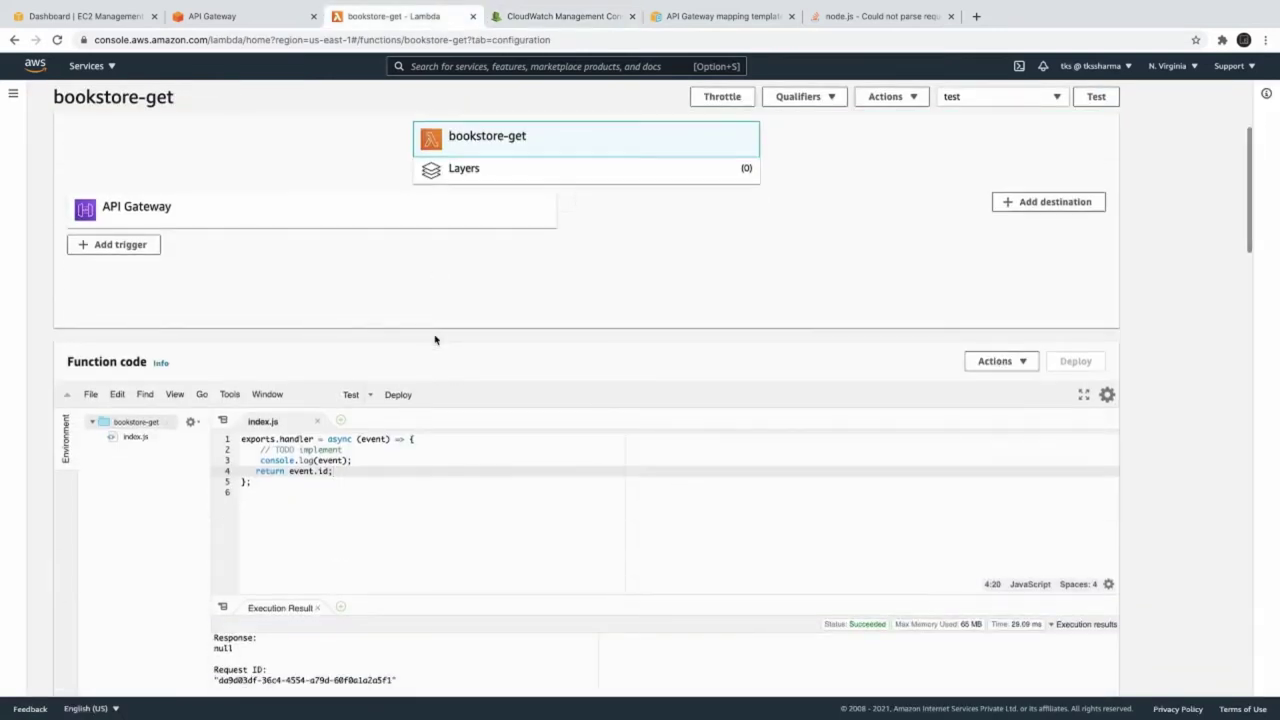
pyautogui.click(362, 460)
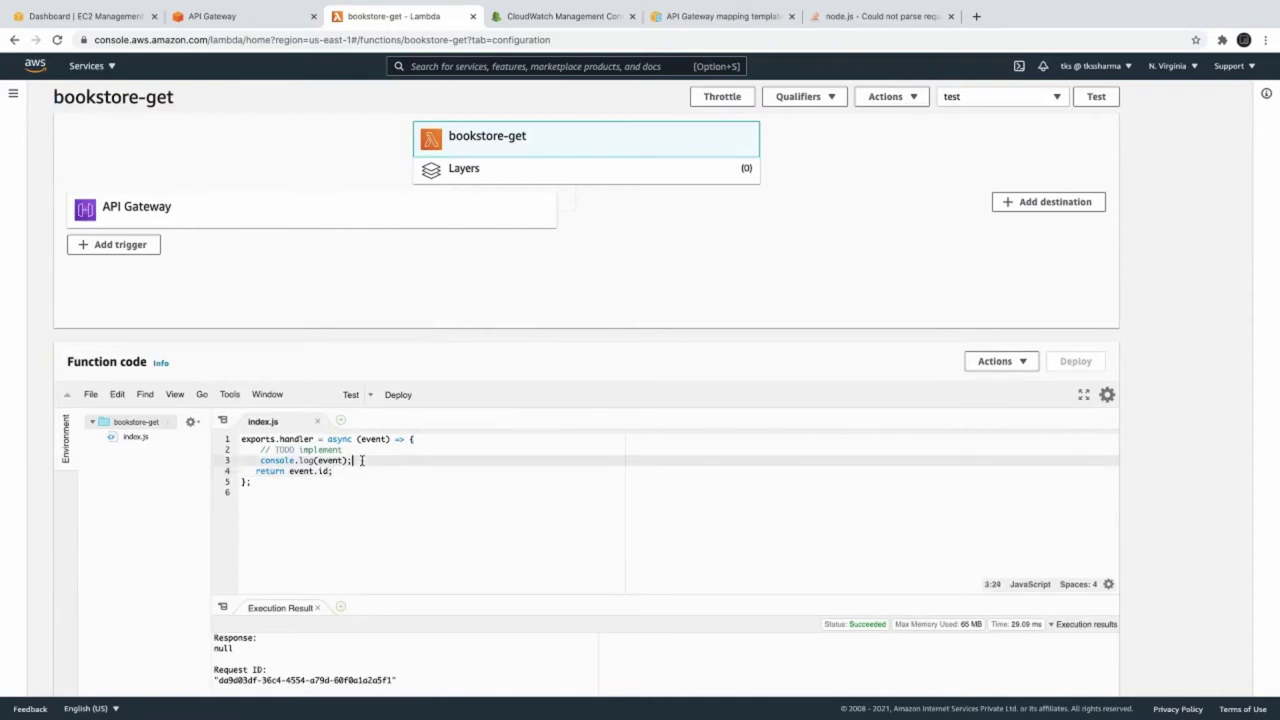
pyautogui.click(350, 450)
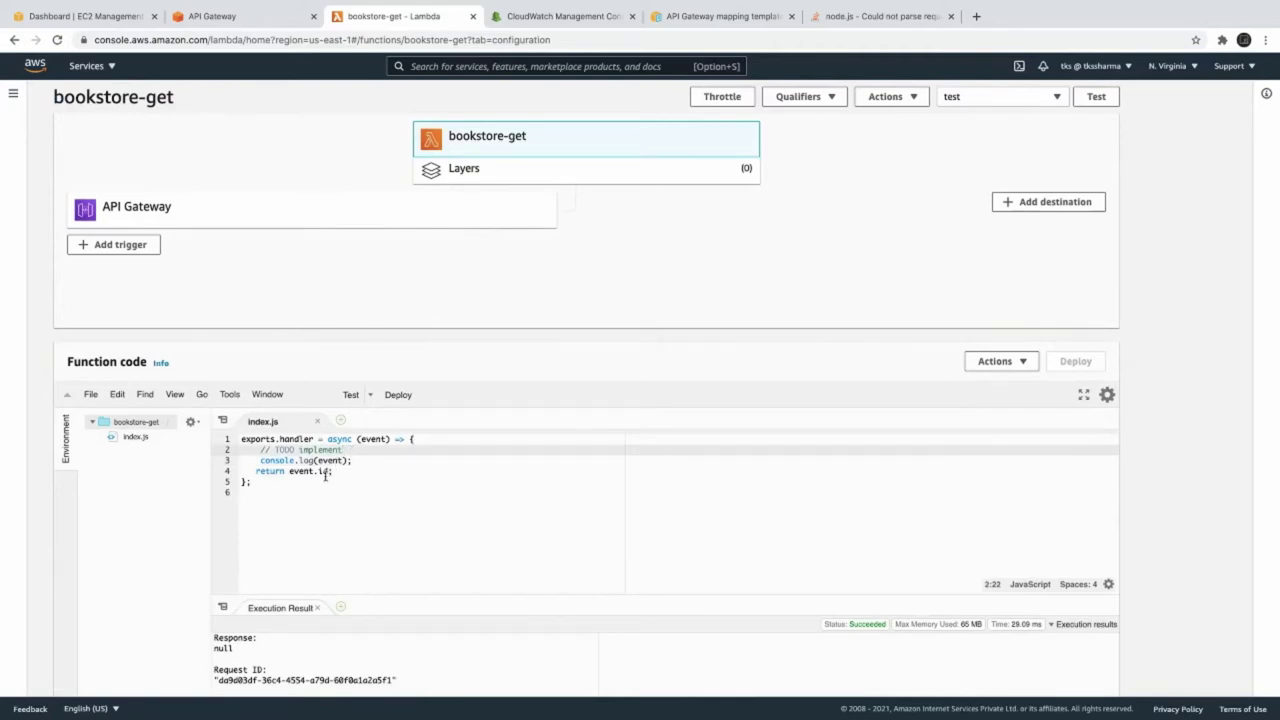
pyautogui.doubleClick(320, 472)
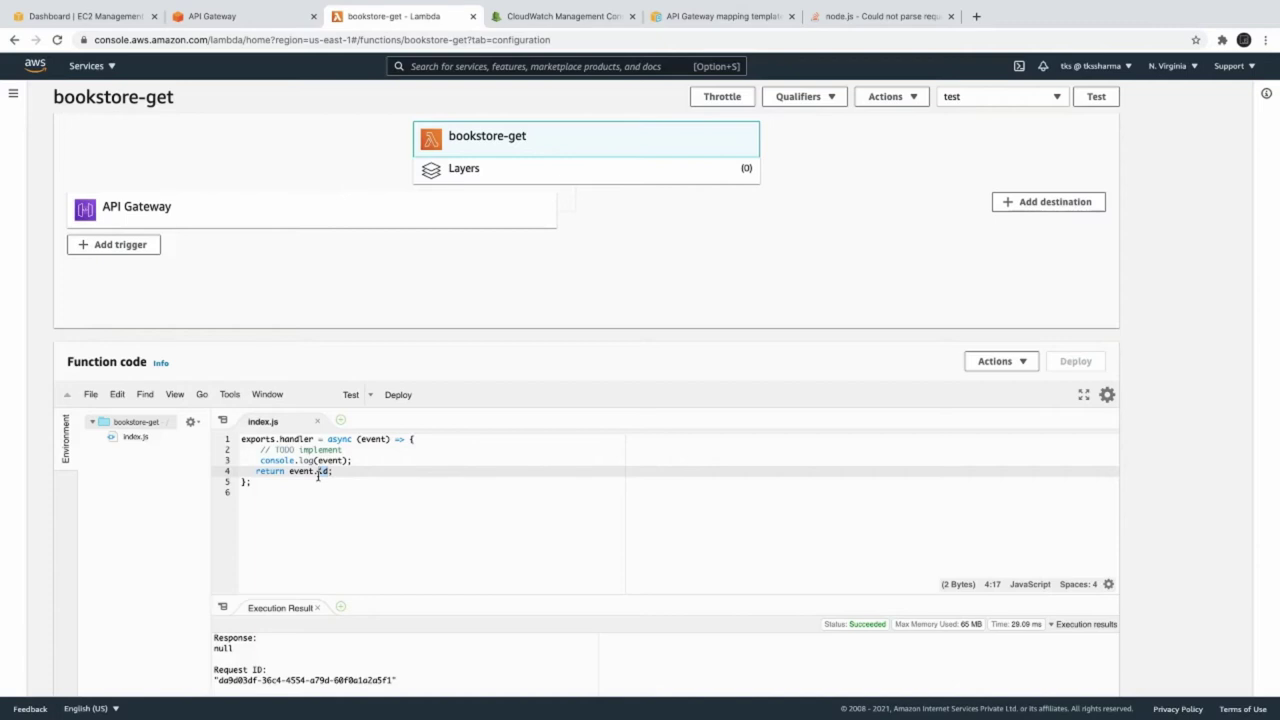
pyautogui.click(288, 498)
pyautogui.press('Return')
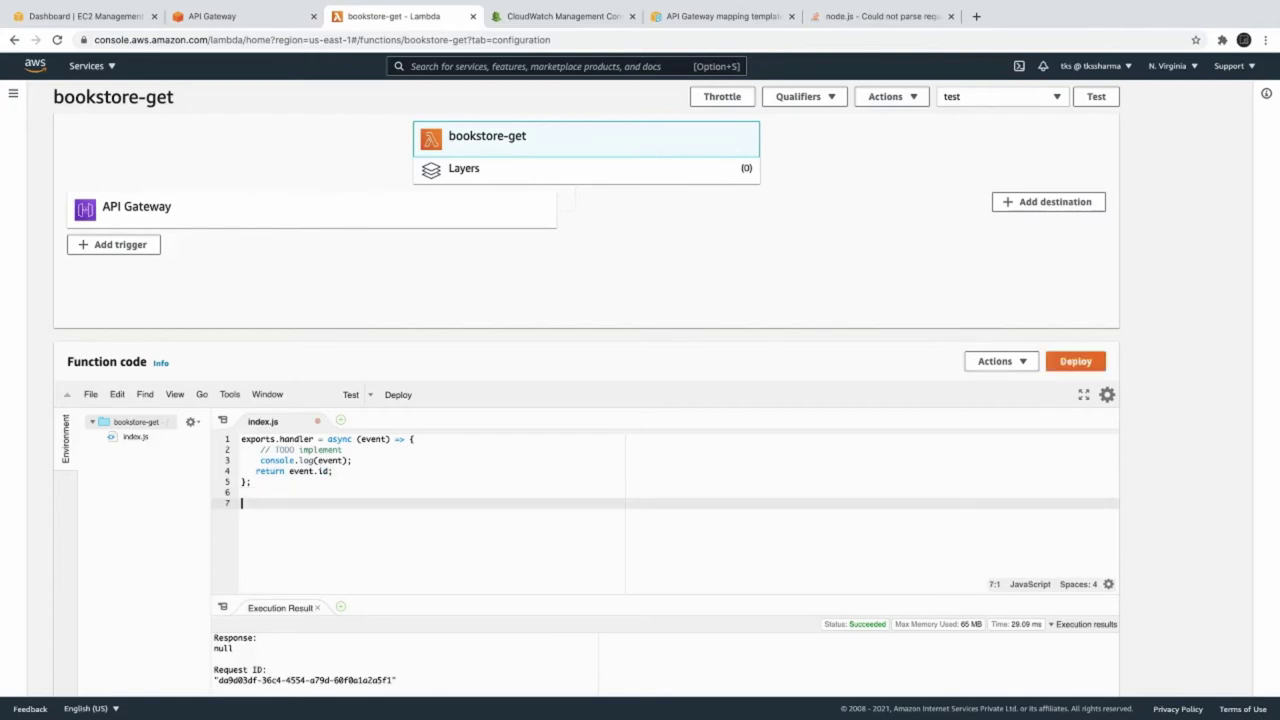
pyautogui.write('// http://www.google.com?test')
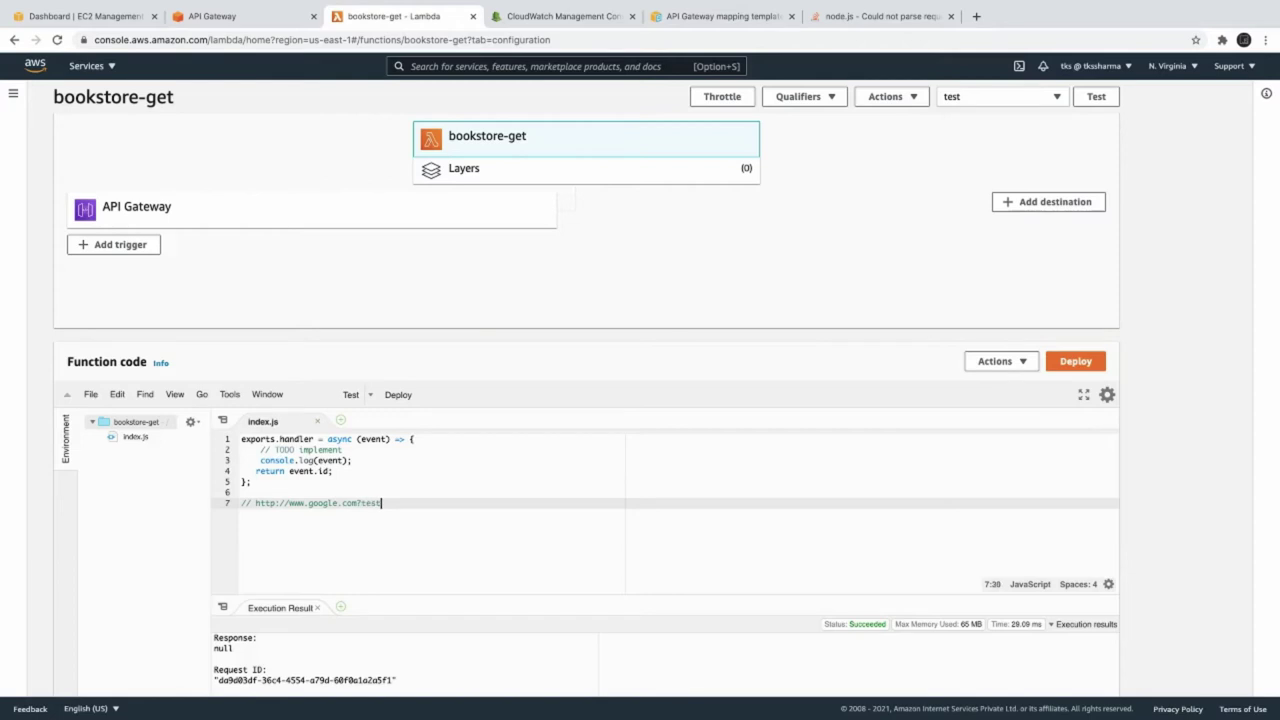
pyautogui.write('=something')
pyautogui.doubleClick(400, 503)
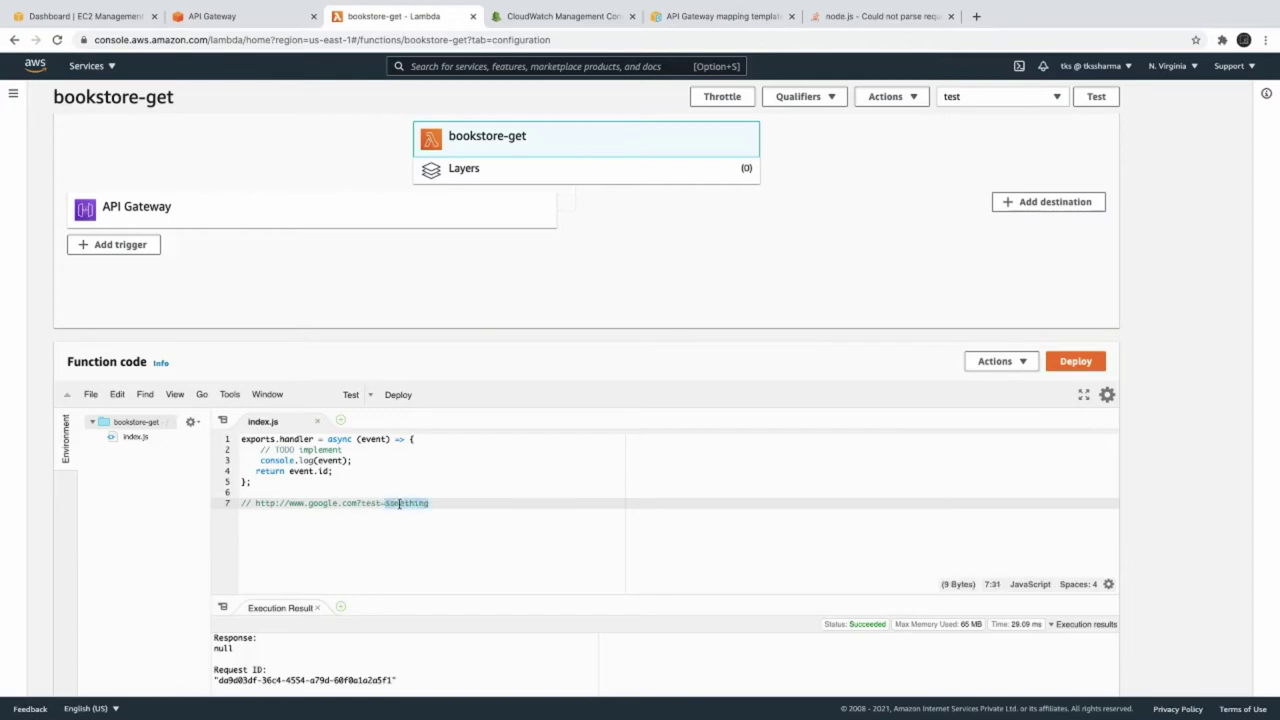
pyautogui.moveTo(355, 503); pyautogui.dragTo(430, 503)
pyautogui.press('BackSpace')
pyautogui.write('/user/')
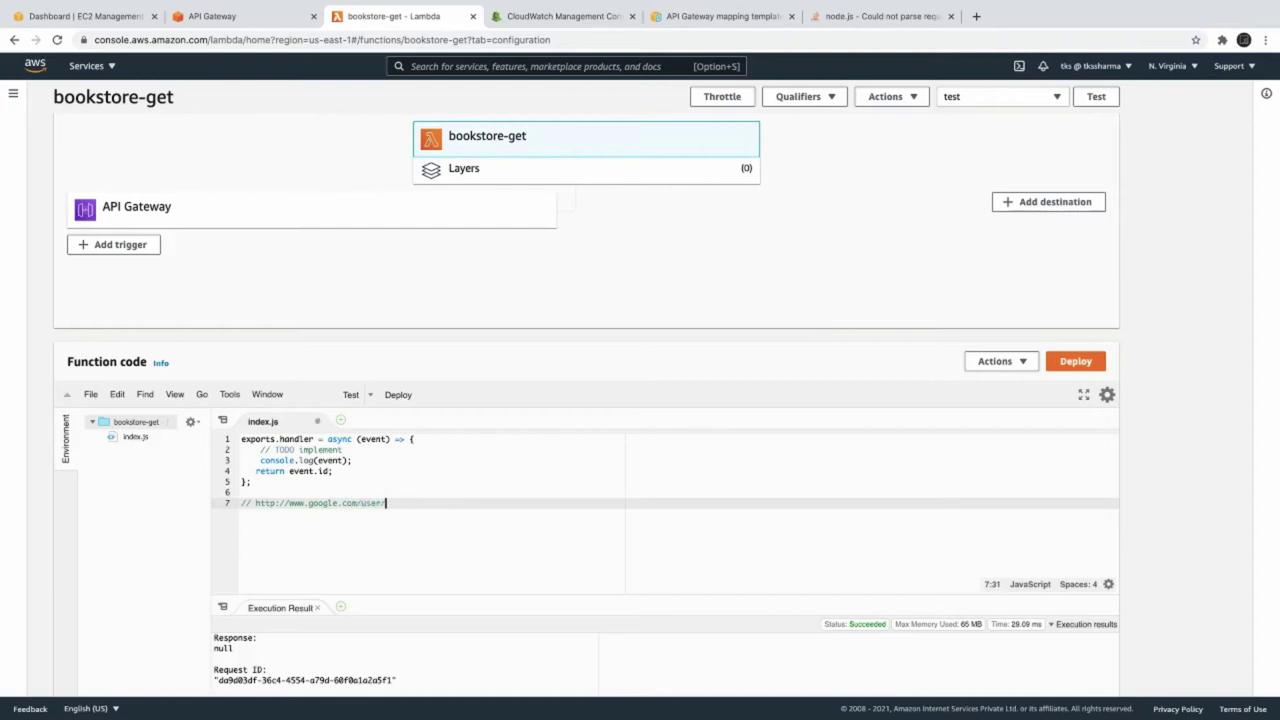
pyautogui.write('23')
pyautogui.press('BackSpace')
pyautogui.press('BackSpace')
pyautogui.press('BackSpace')
pyautogui.write('?name=')
pyautogui.press('BackSpace')
pyautogui.write('=hello')
# Delete the example URL comment and its extra line below the handler.
pyautogui.tripleClick(416, 503)
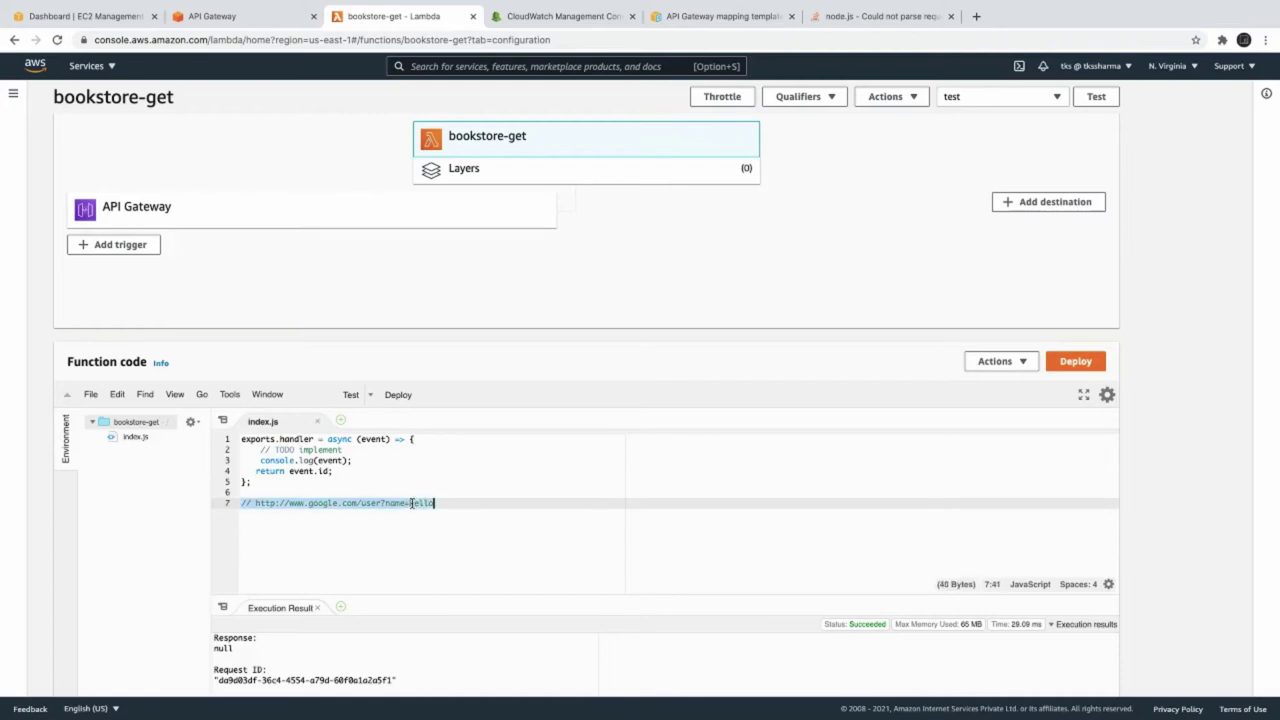
pyautogui.press('BackSpace')
pyautogui.press('BackSpace')
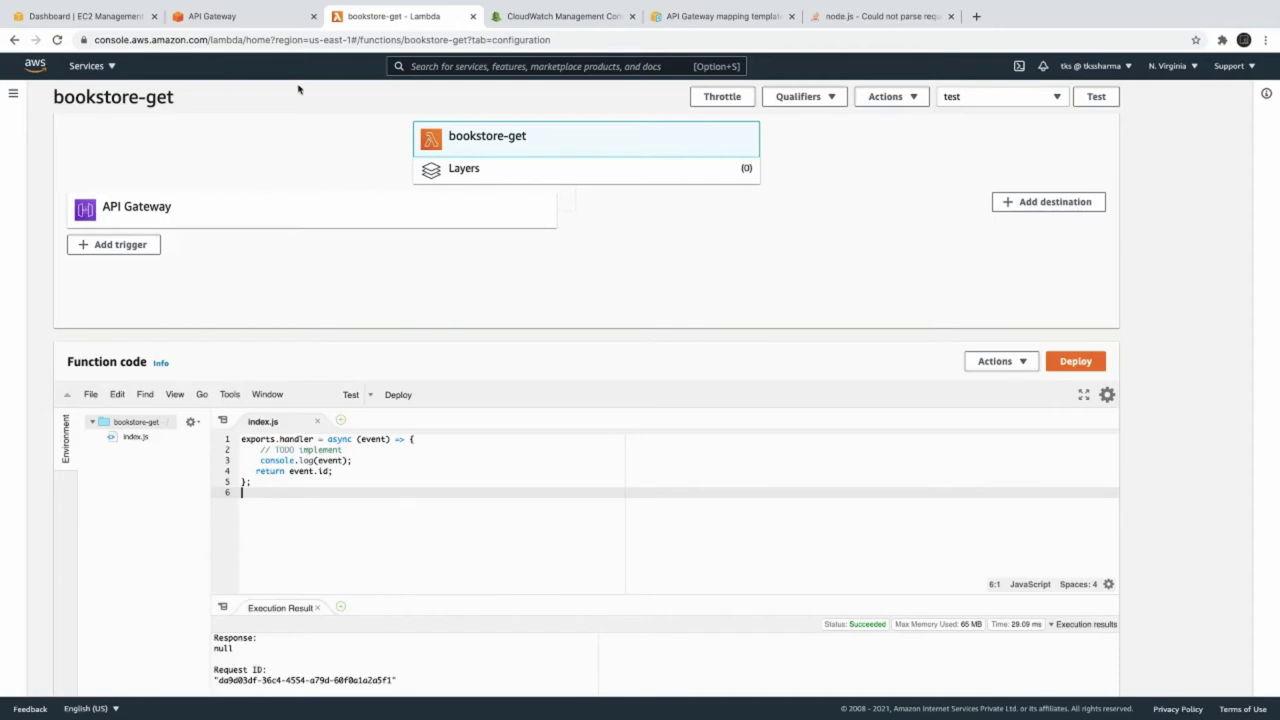
# Return to API Gateway and open the method test page of the GET method under /books/{id}.
pyautogui.scroll(3, 297, 89)
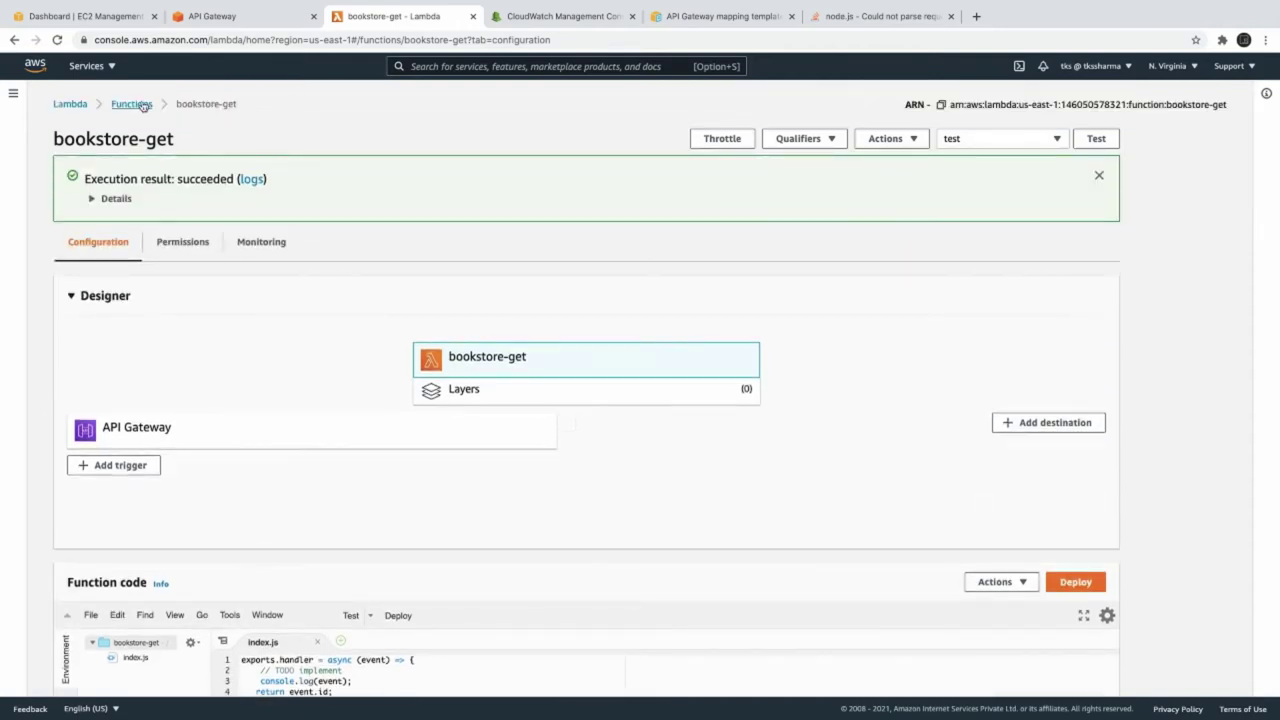
pyautogui.click(243, 17)
pyautogui.click(211, 227)
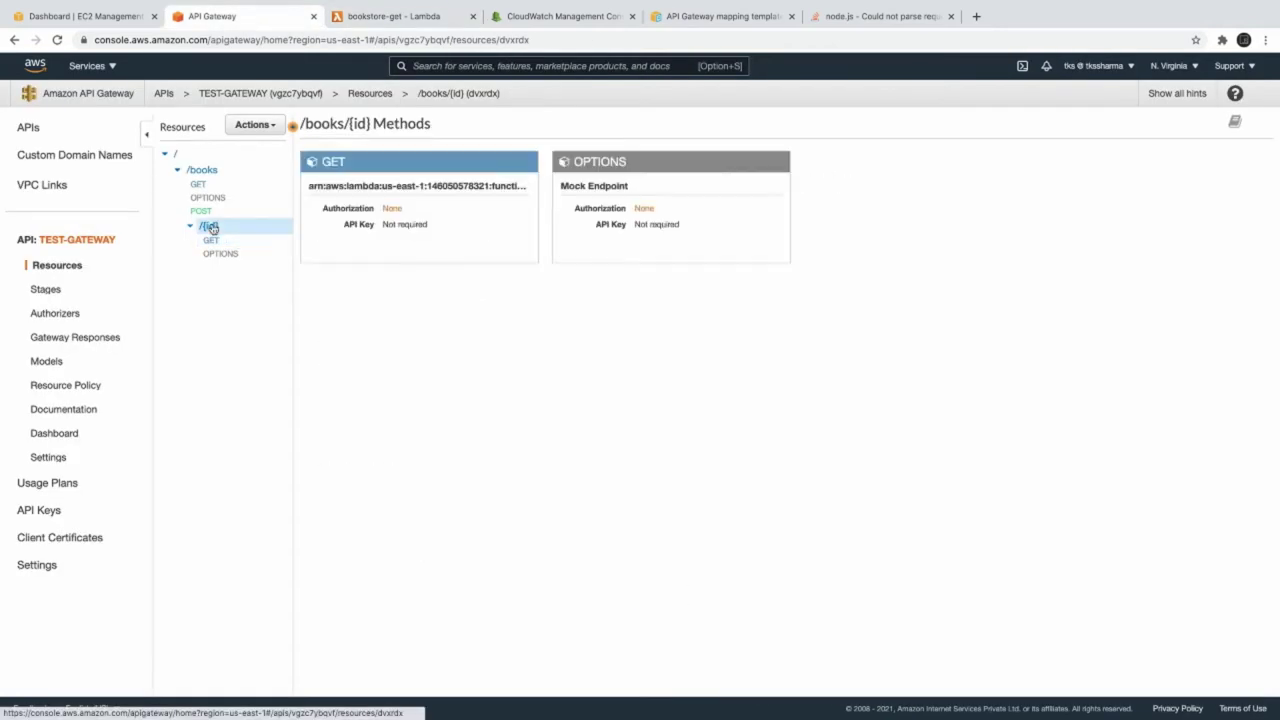
pyautogui.click(256, 125)
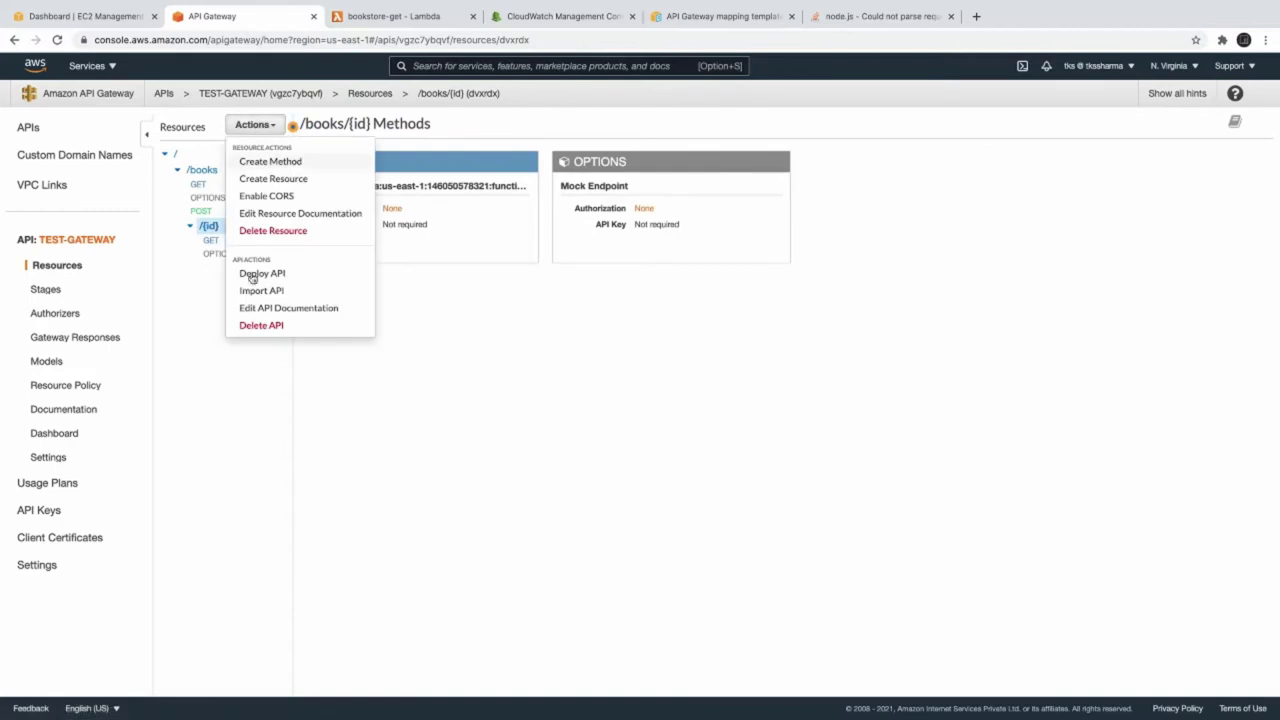
pyautogui.click(257, 394)
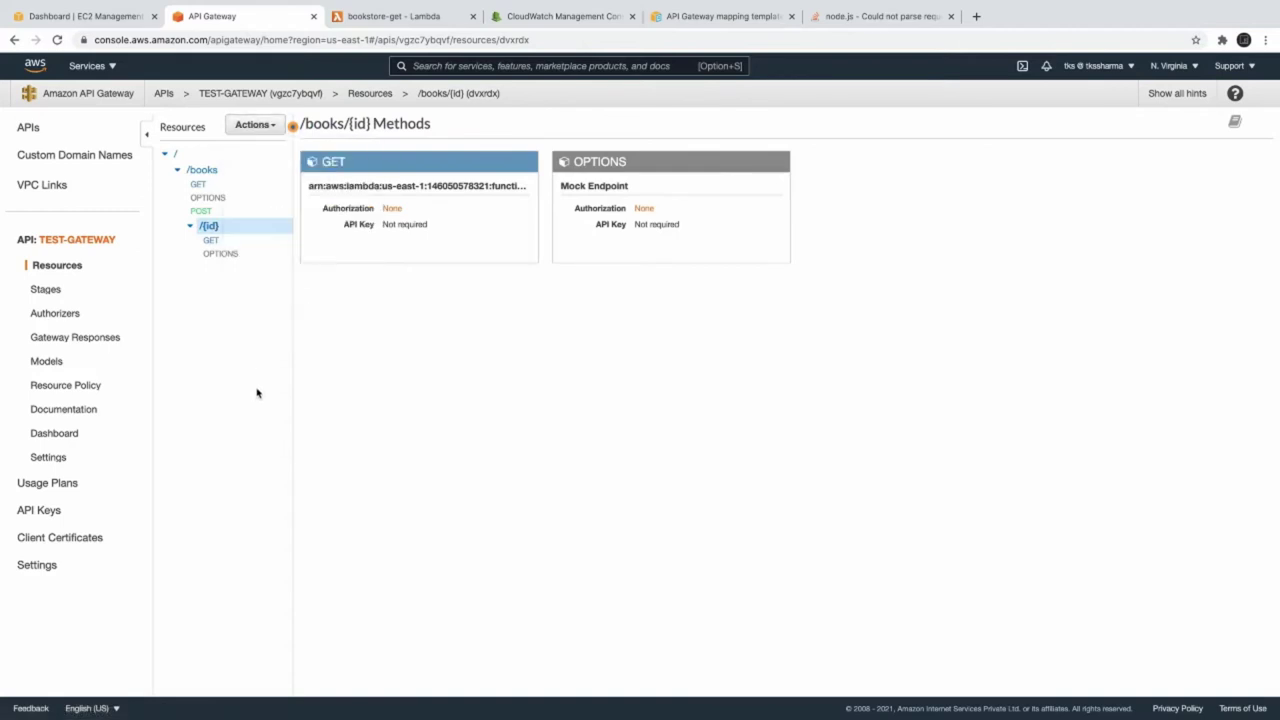
pyautogui.click(238, 245)
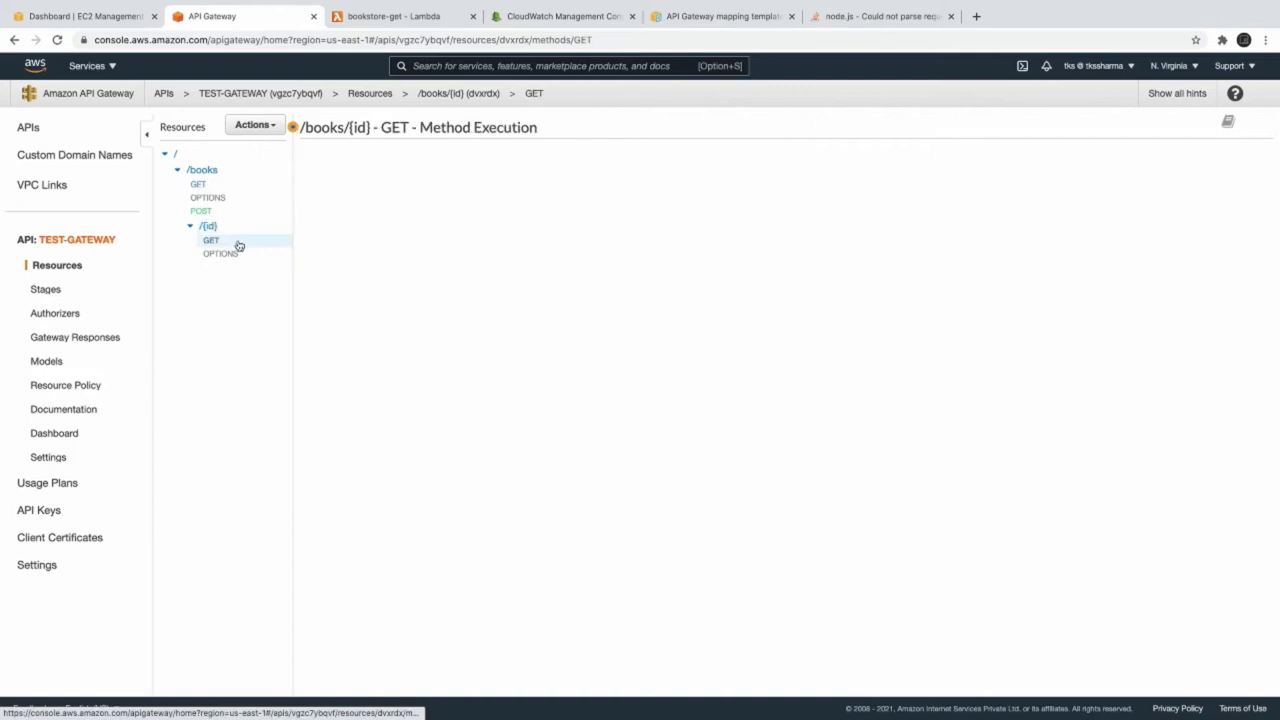
pyautogui.click(341, 191)
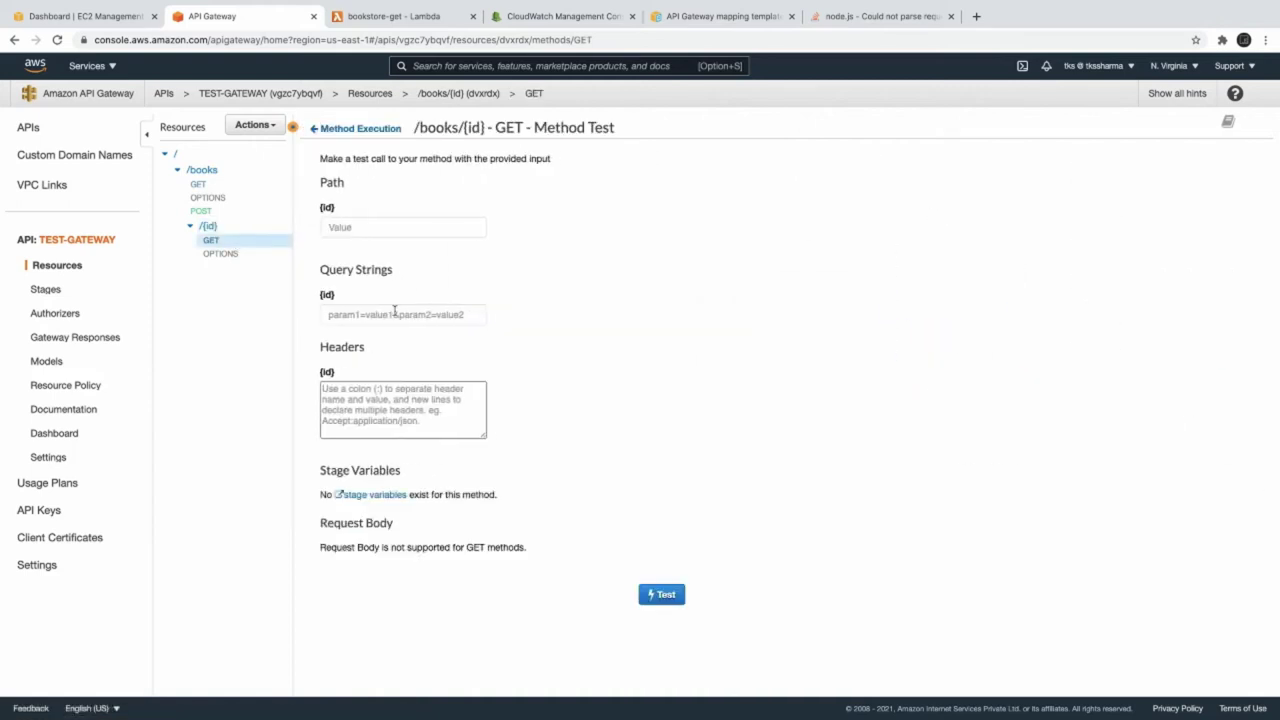
# Run the GET method test with the path id 11 and the query string test=something.
pyautogui.click(338, 229)
pyautogui.write('11')
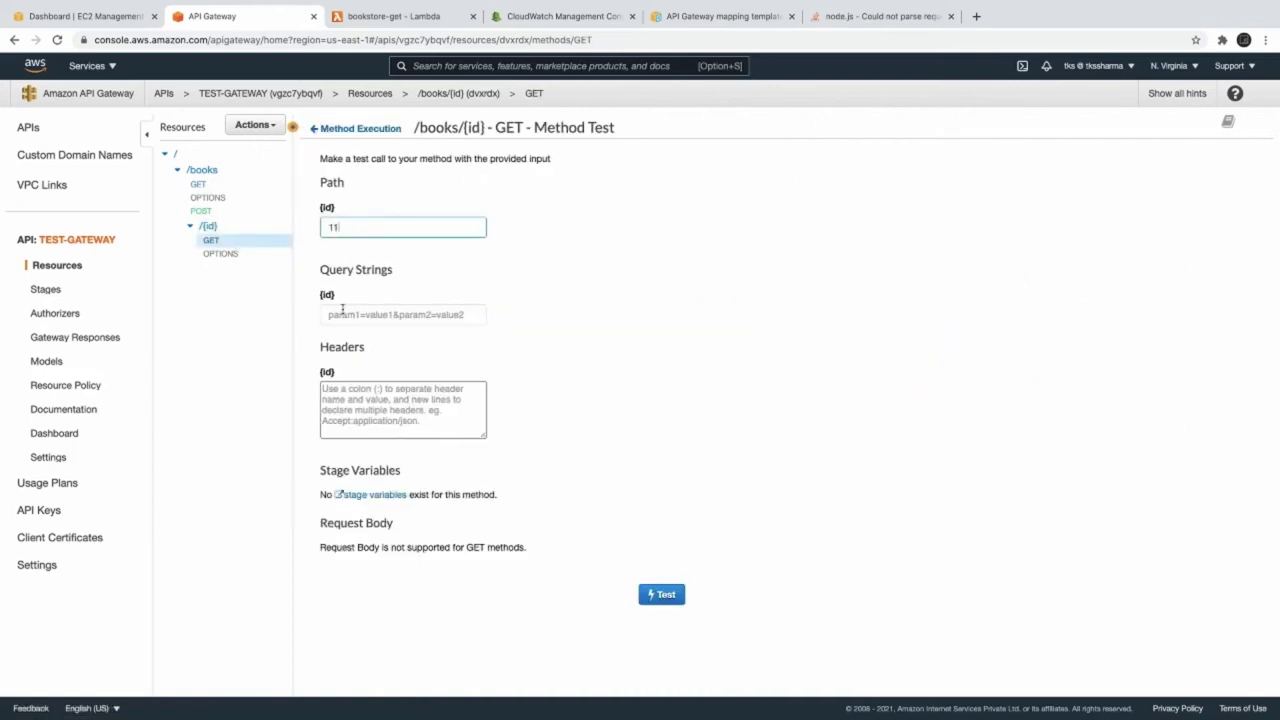
pyautogui.click(339, 316)
pyautogui.write('test')
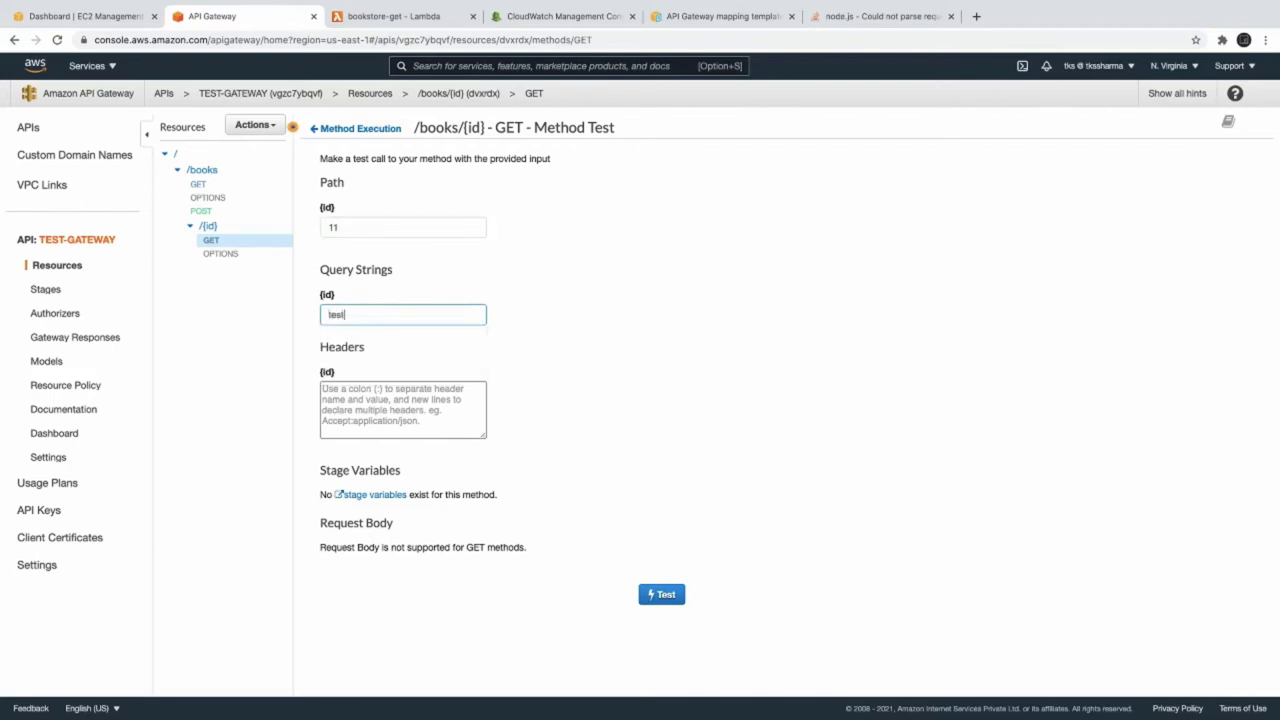
pyautogui.write('=something')
pyautogui.click(661, 594)
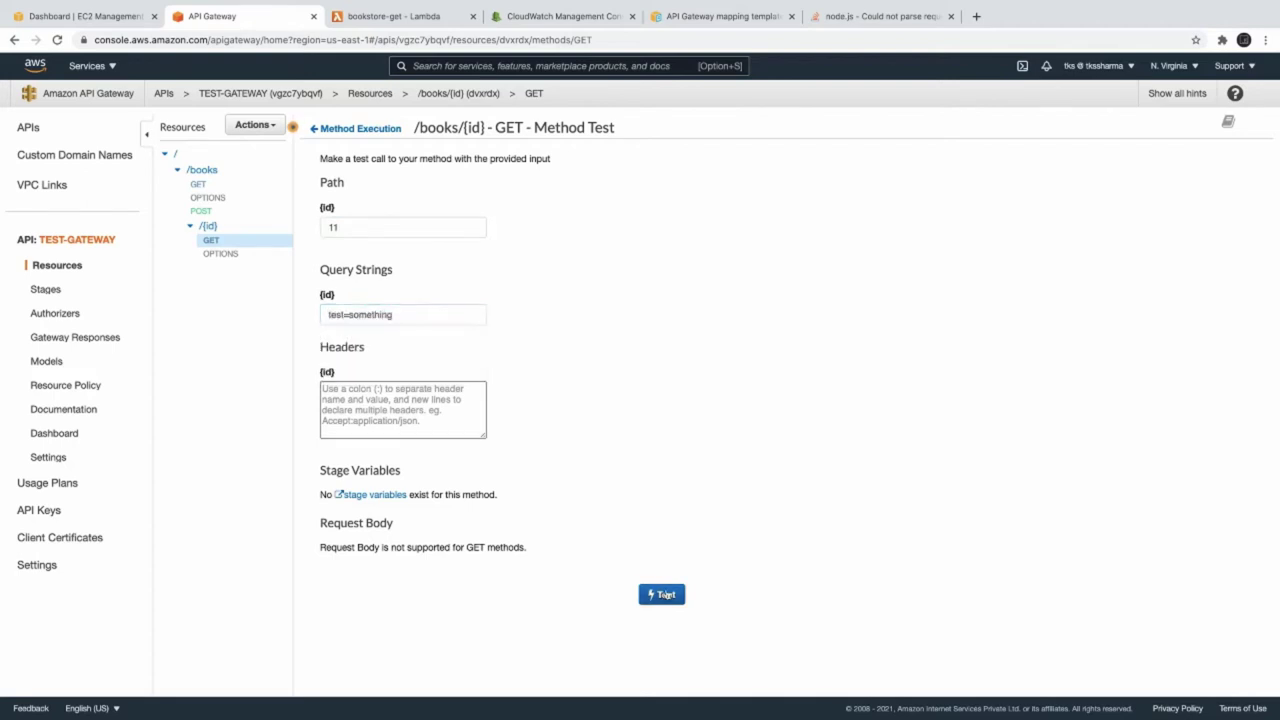
pyautogui.doubleClick(347, 225)
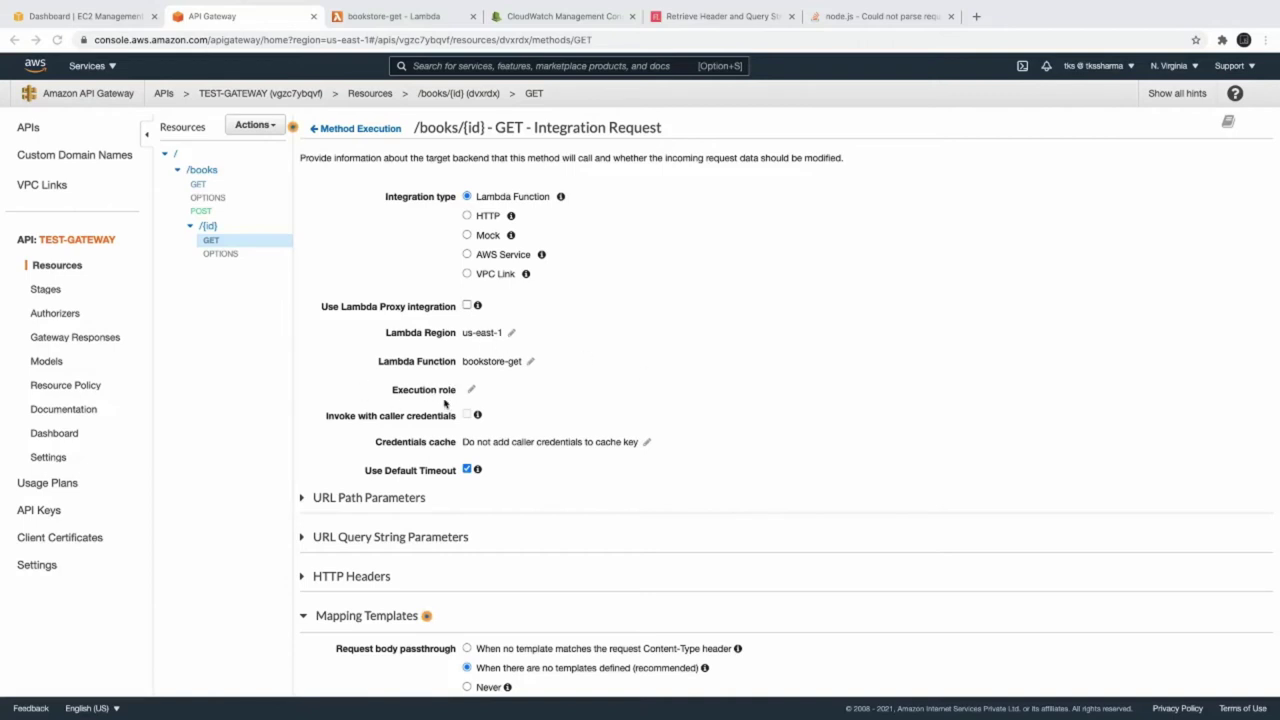
# Switch to the policy file in VS Code and examine the params and query sections of the mapping template.
pyautogui.hotkey('ctrl', 'Left')
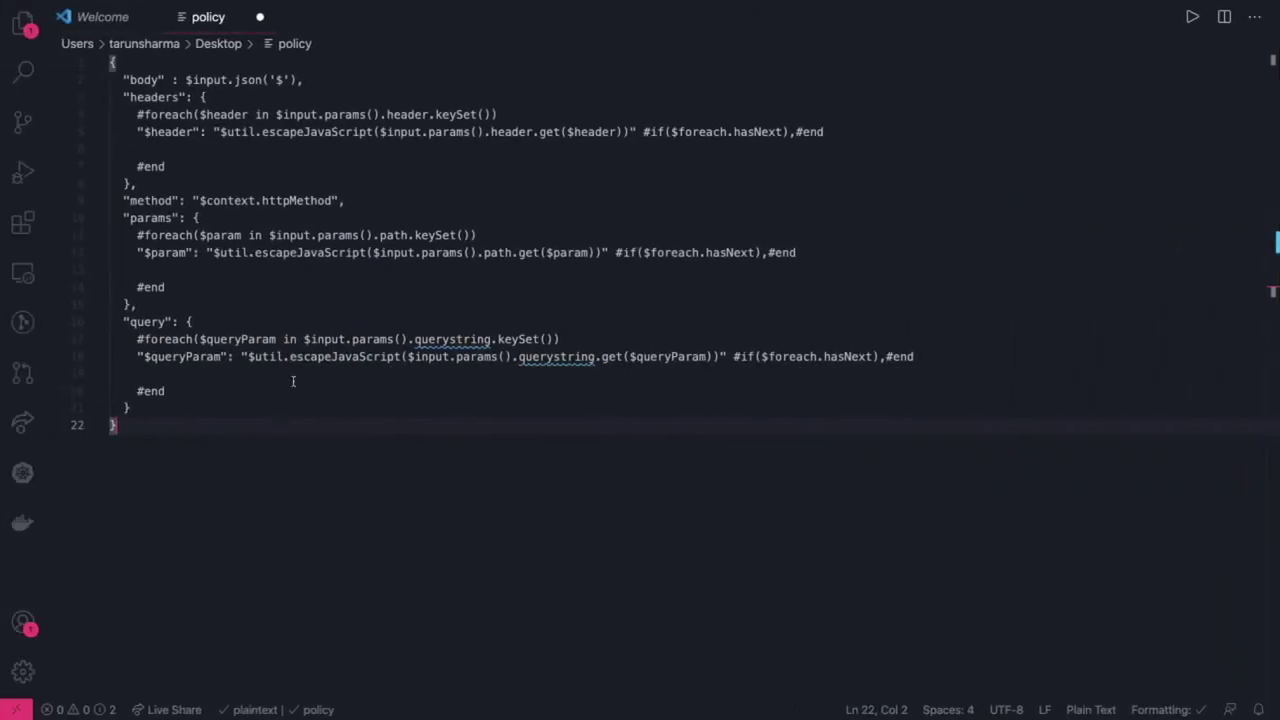
pyautogui.keyDown('shift'); pyautogui.click(131, 121); pyautogui.keyUp('shift')
pyautogui.keyDown('shift'); pyautogui.click(110, 62); pyautogui.keyUp('shift')
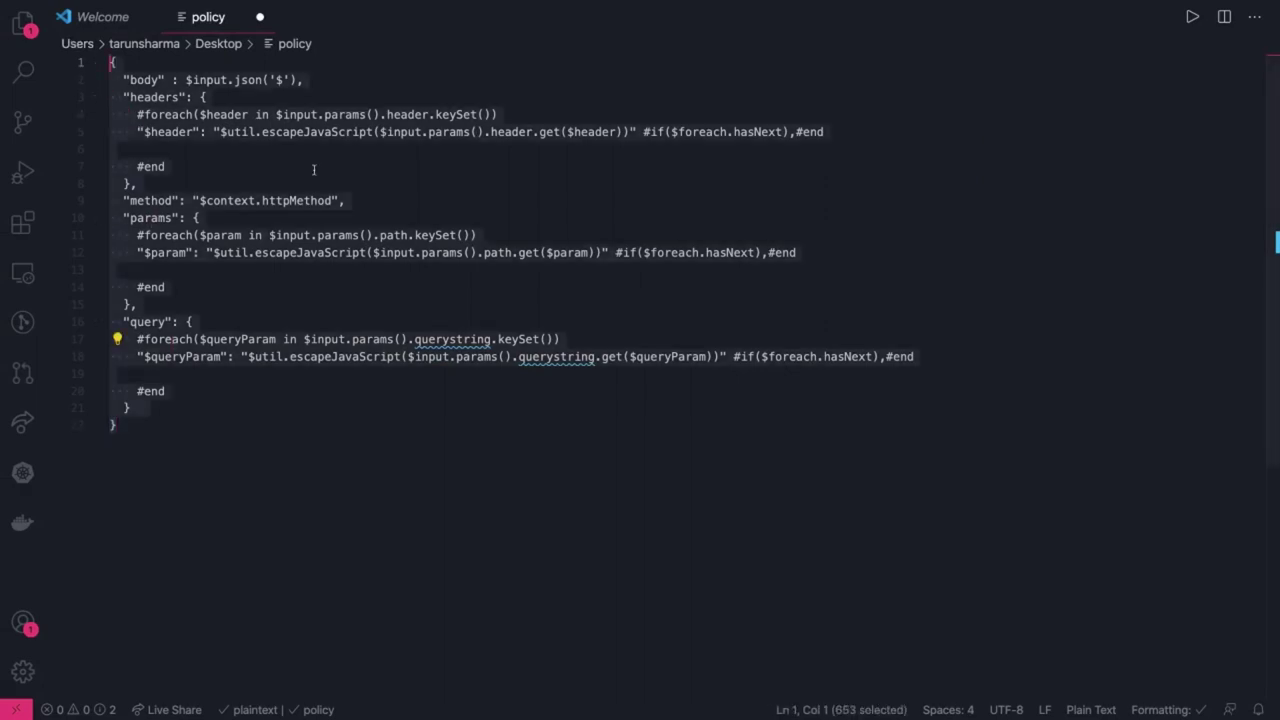
pyautogui.click(402, 222)
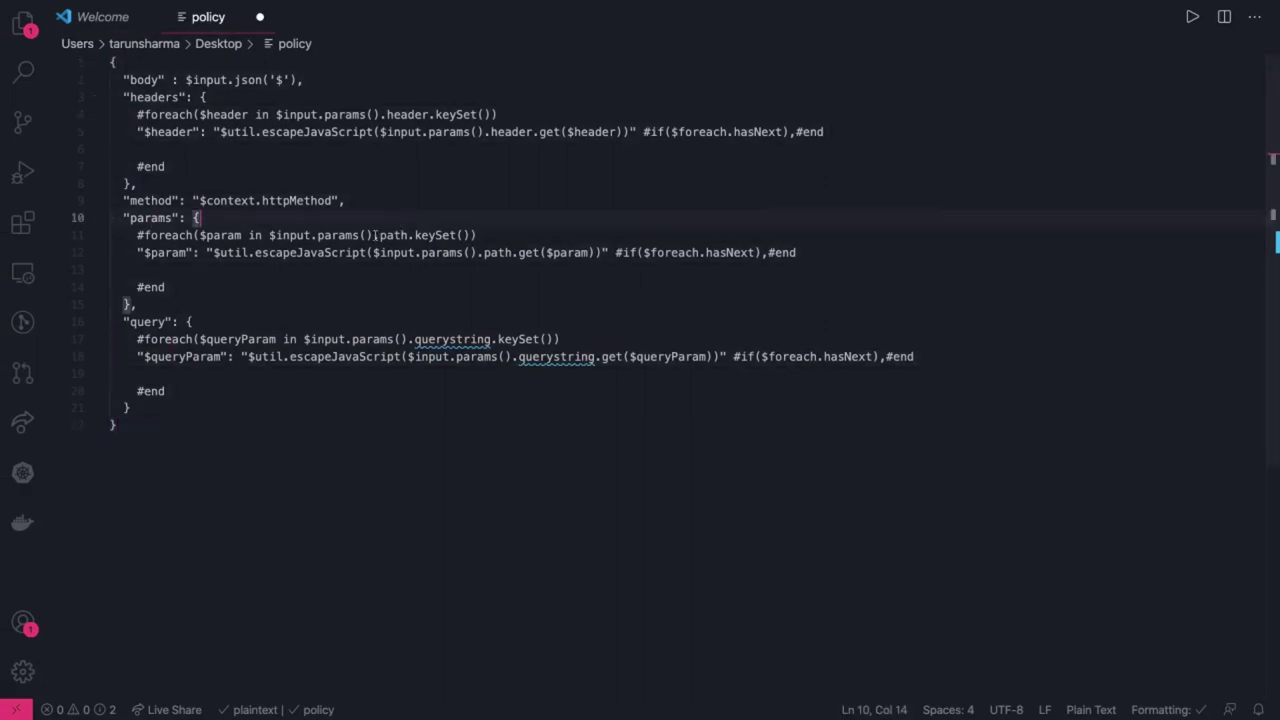
pyautogui.doubleClick(155, 321)
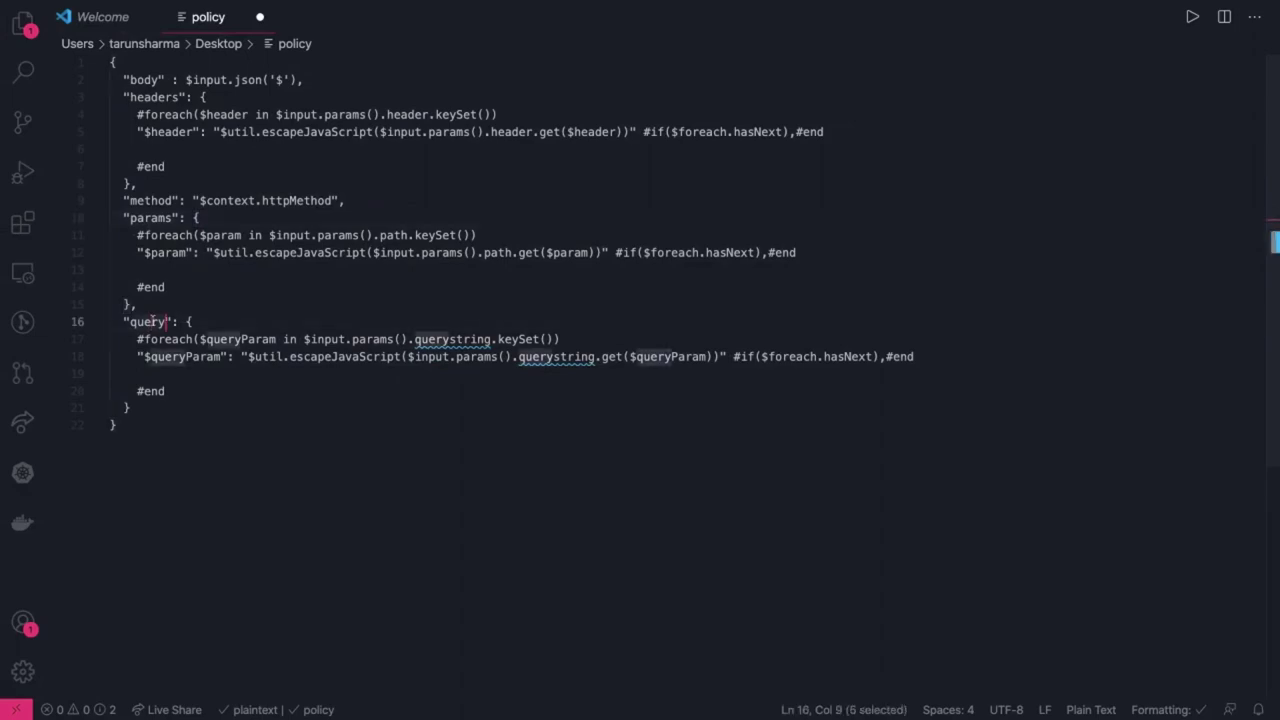
pyautogui.doubleClick(151, 218)
pyautogui.click(231, 357)
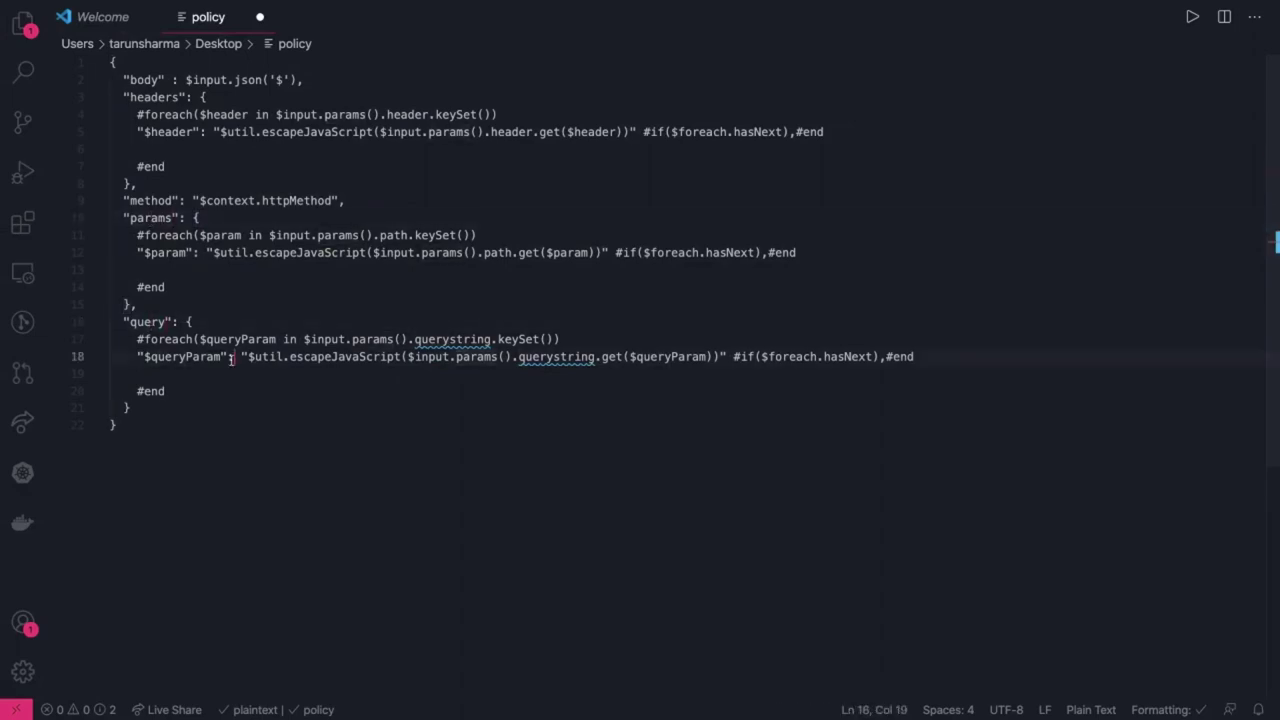
# Select the whole template in the policy file, return to API Gateway's integration request and save the full application/json mapping template.
pyautogui.hotkey('ctrl', 'a')
pyautogui.press('super+Tab')
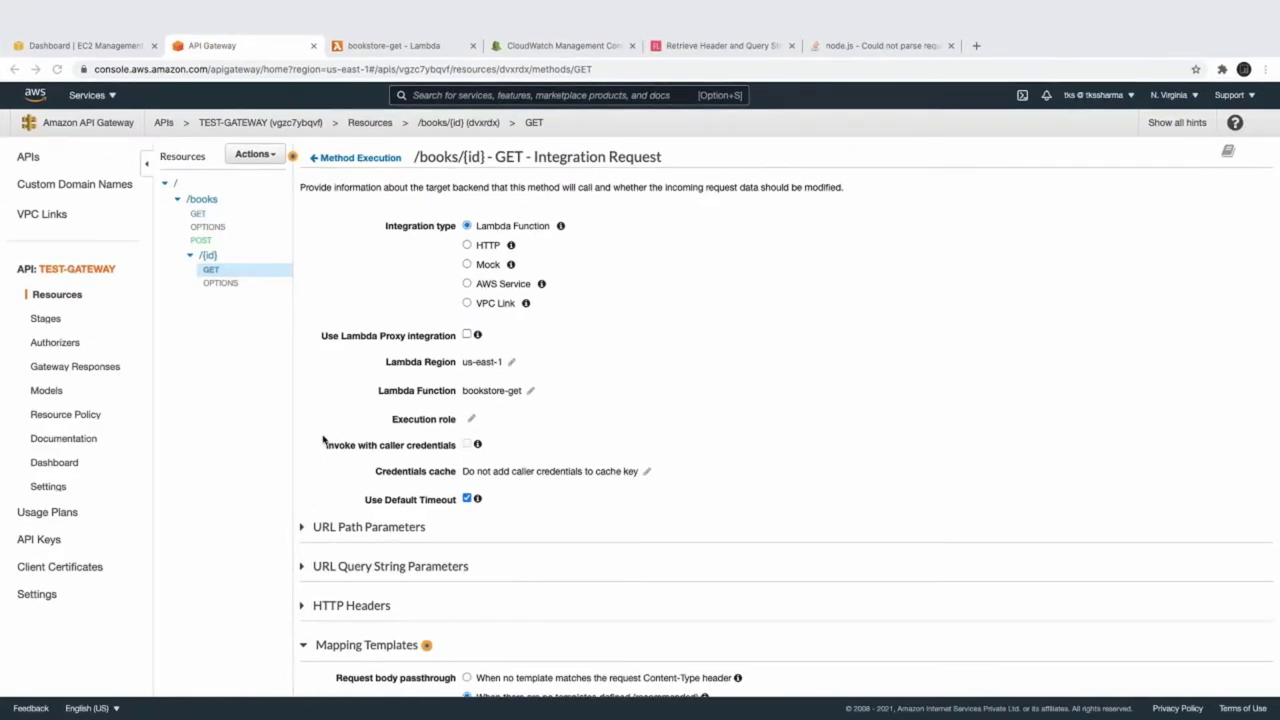
pyautogui.scroll(-5, 435, 482)
pyautogui.click(435, 482)
pyautogui.hotkey('ctrl', 'a')
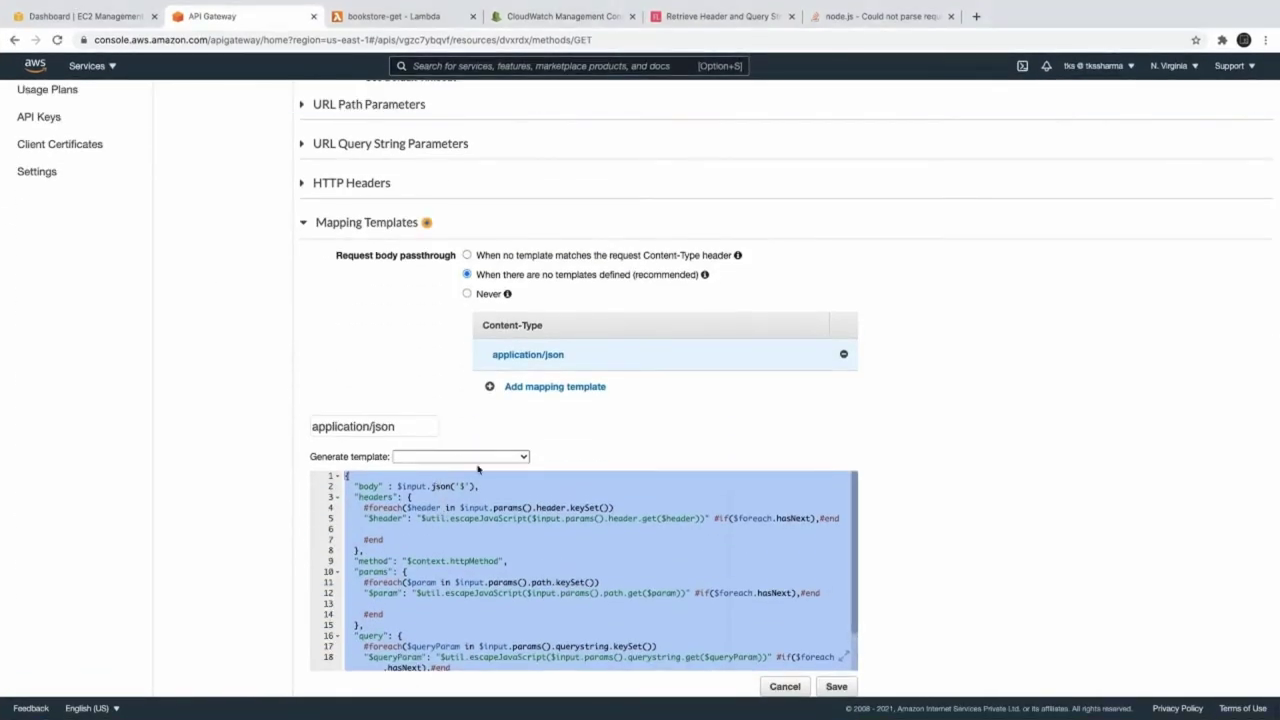
pyautogui.click(836, 686)
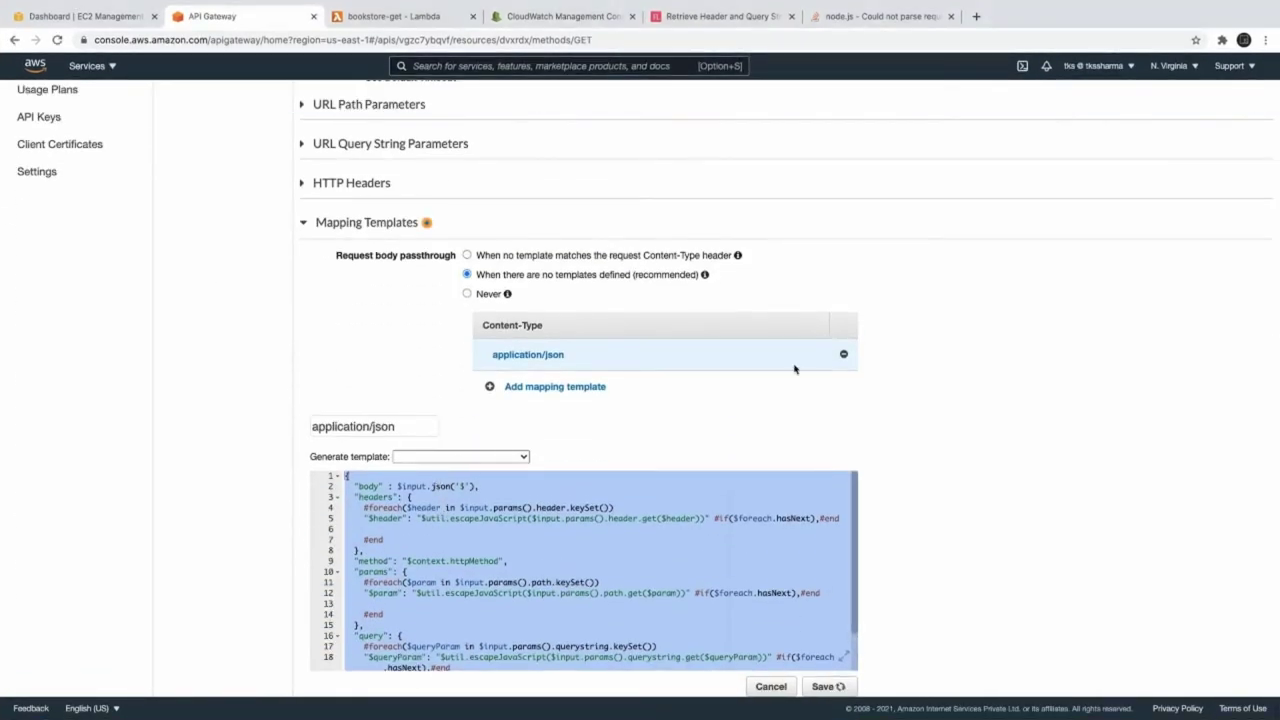
# Rerun the /books/{id} GET method test with the path id 11 and the query string name=something.
pyautogui.click(361, 129)
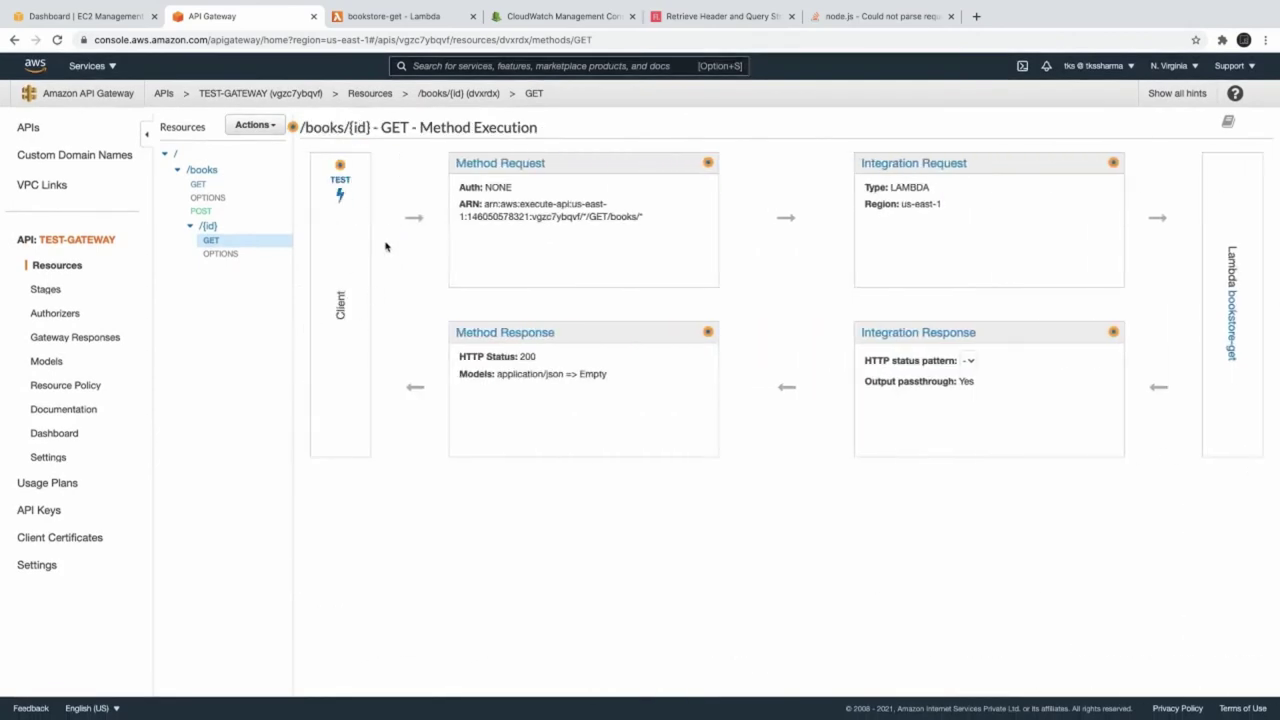
pyautogui.click(338, 192)
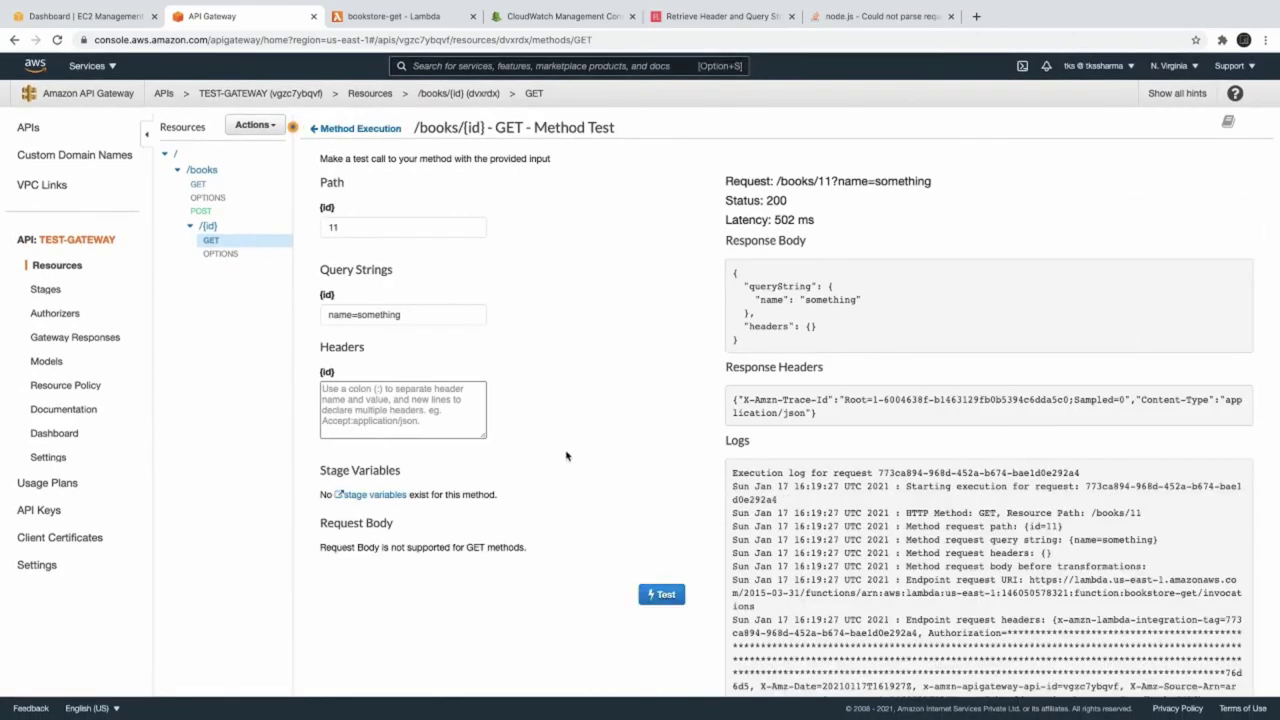
pyautogui.click(672, 598)
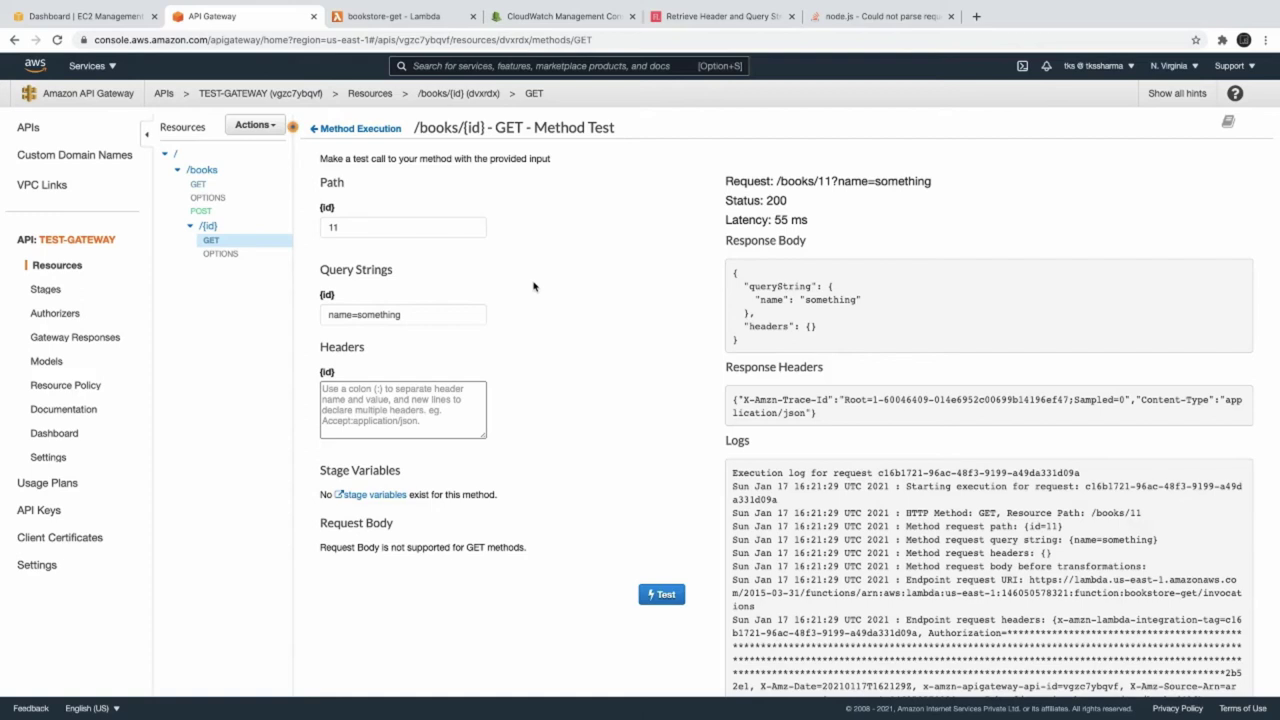
# Start a new API Gateway model named test-model with the content type application/json, leaving its description empty.
pyautogui.click(48, 364)
pyautogui.click(260, 124)
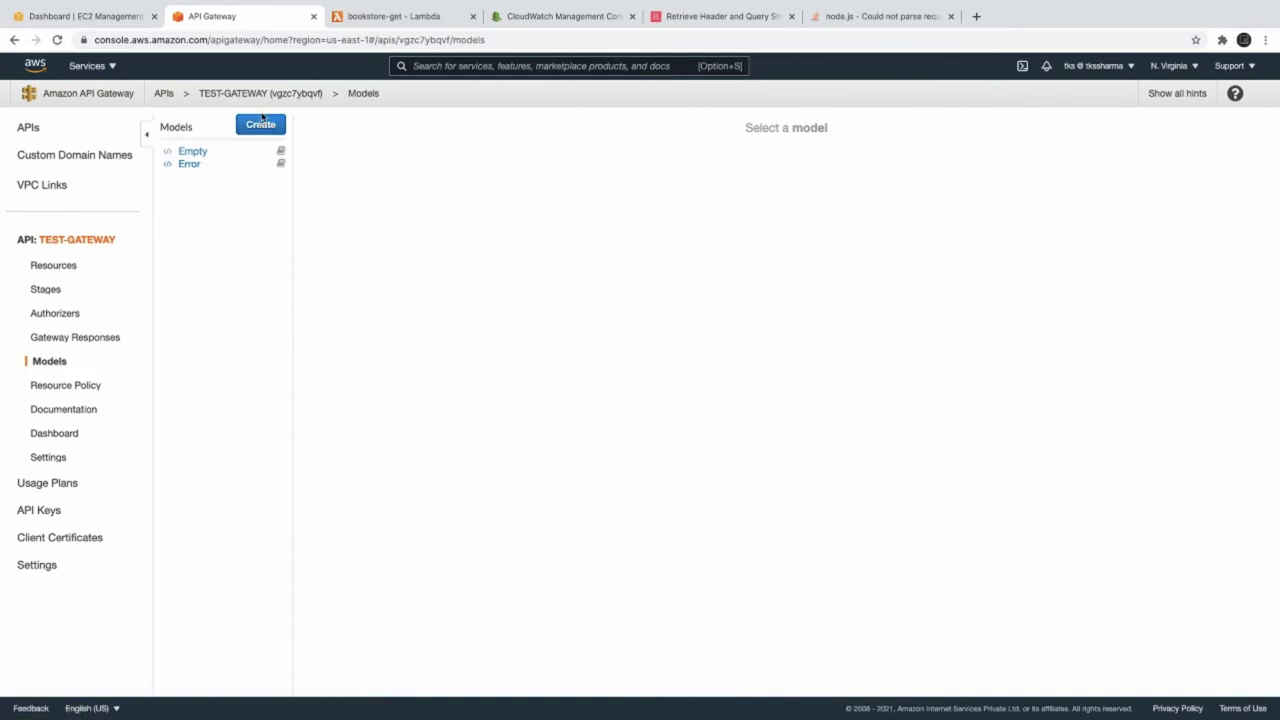
pyautogui.click(508, 186)
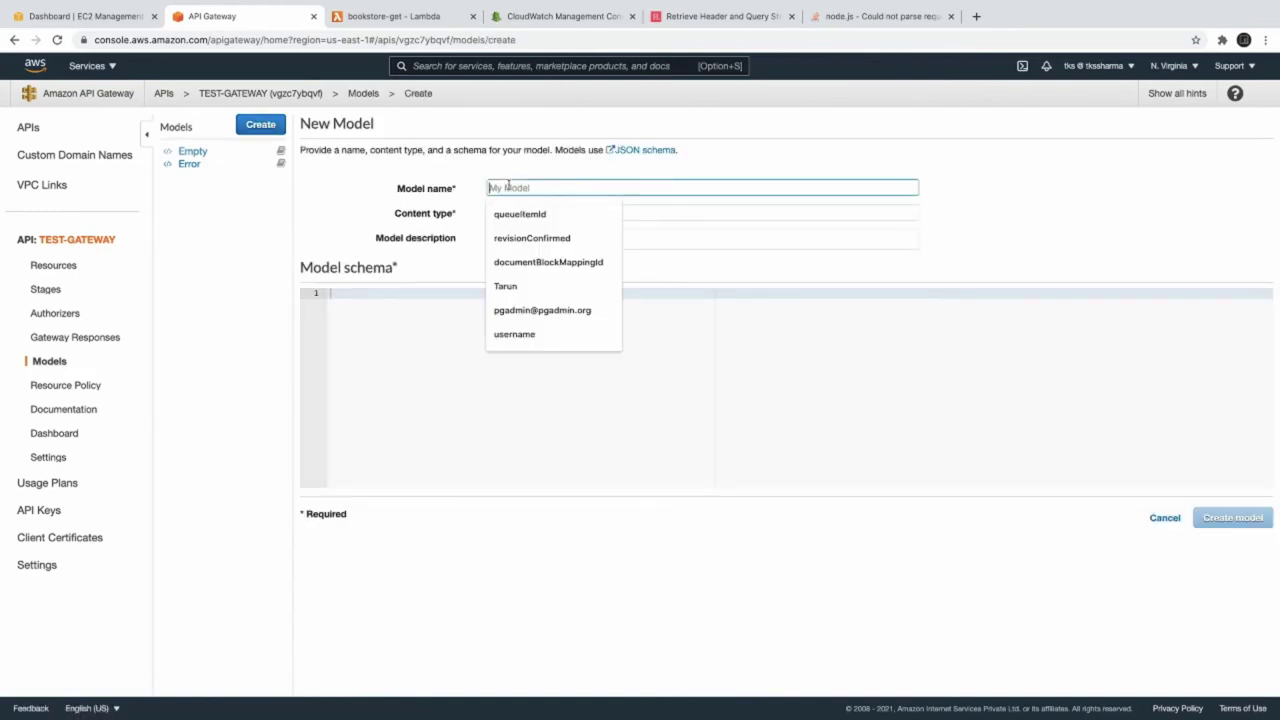
pyautogui.write('test-model')
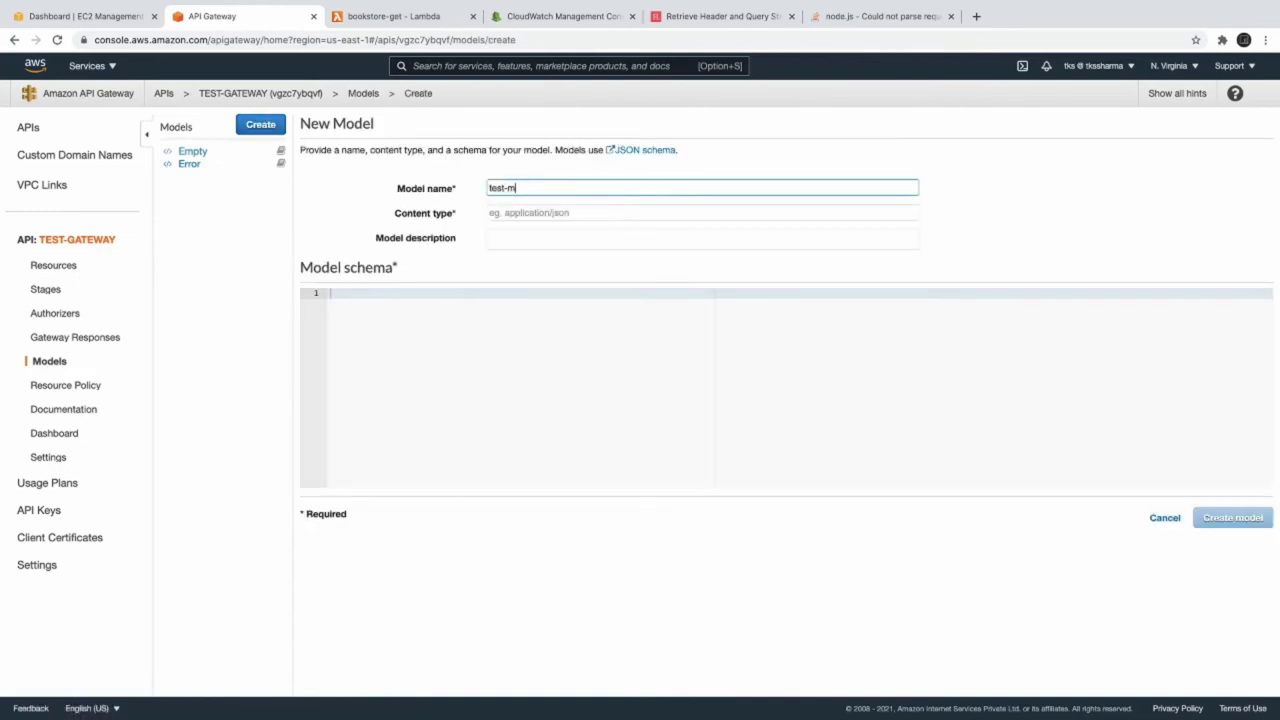
pyautogui.click(502, 212)
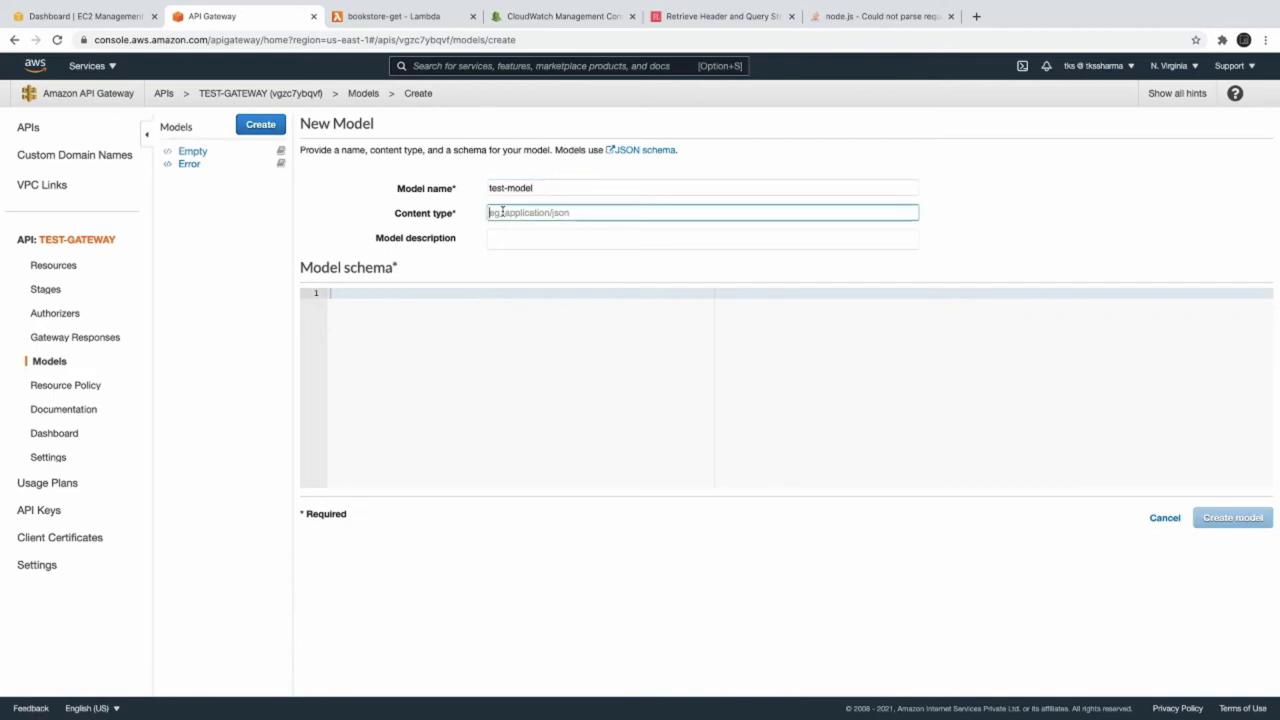
pyautogui.write('applic')
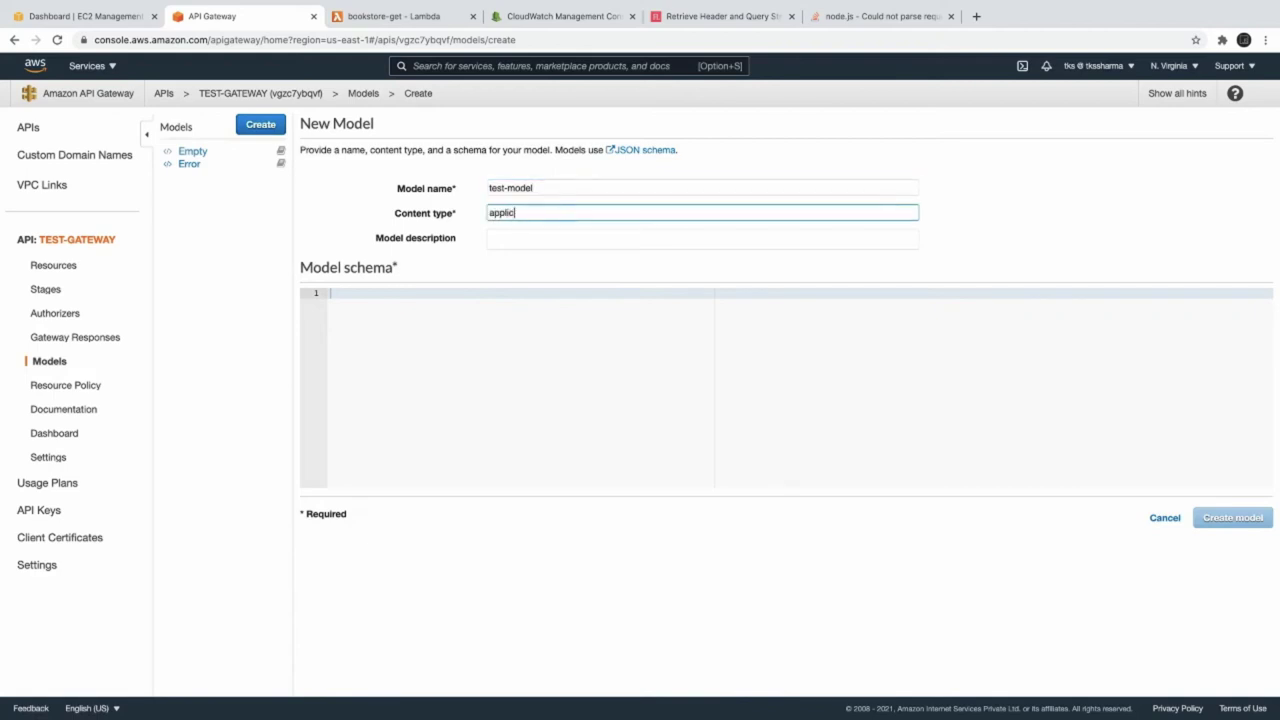
pyautogui.write('ation/json')
pyautogui.click(515, 234)
pyautogui.click(418, 362)
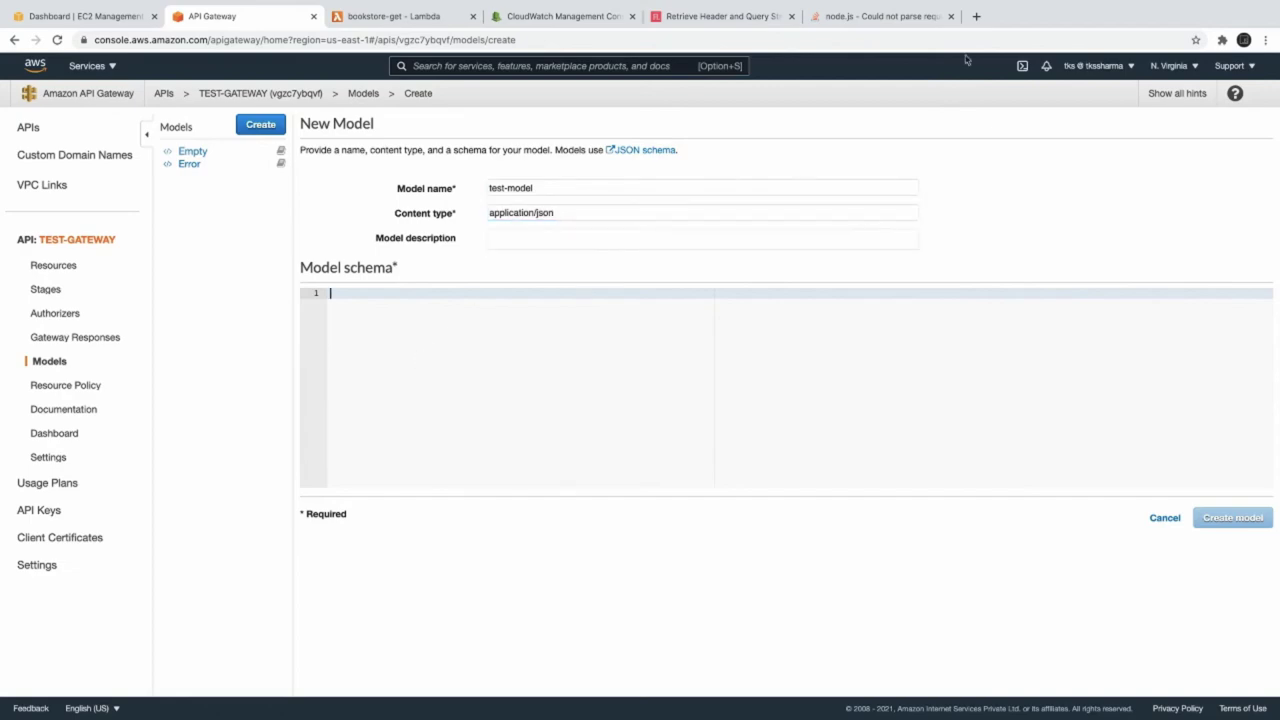
# Search Google for "json schem" in a new browser tab.
pyautogui.click(976, 16)
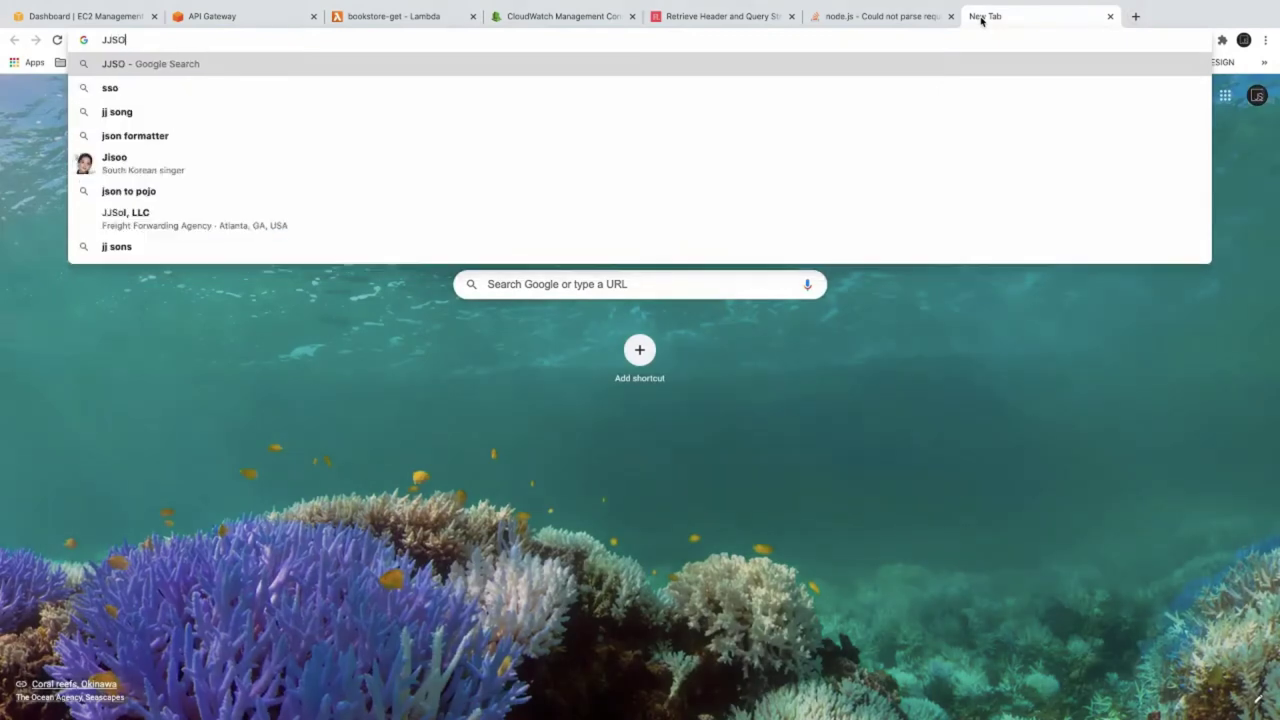
pyautogui.press('BackSpace')
pyautogui.press('BackSpace')
pyautogui.write('json')
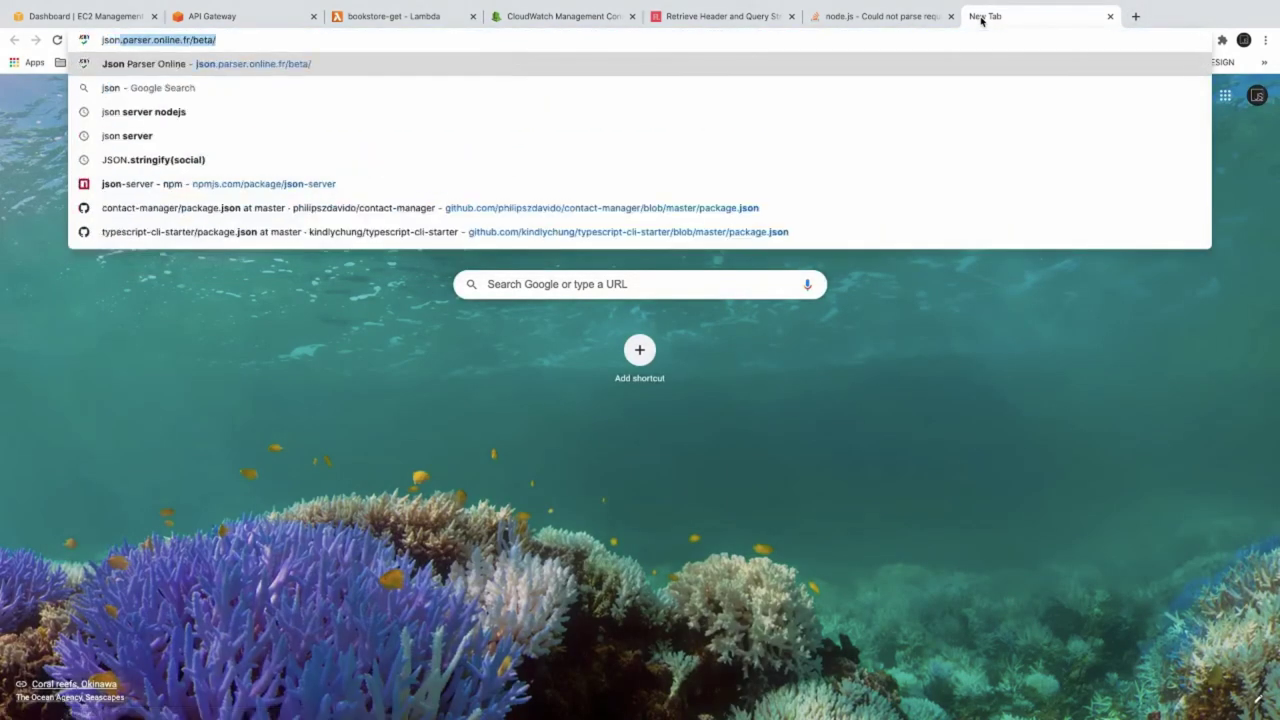
pyautogui.write(' schem')
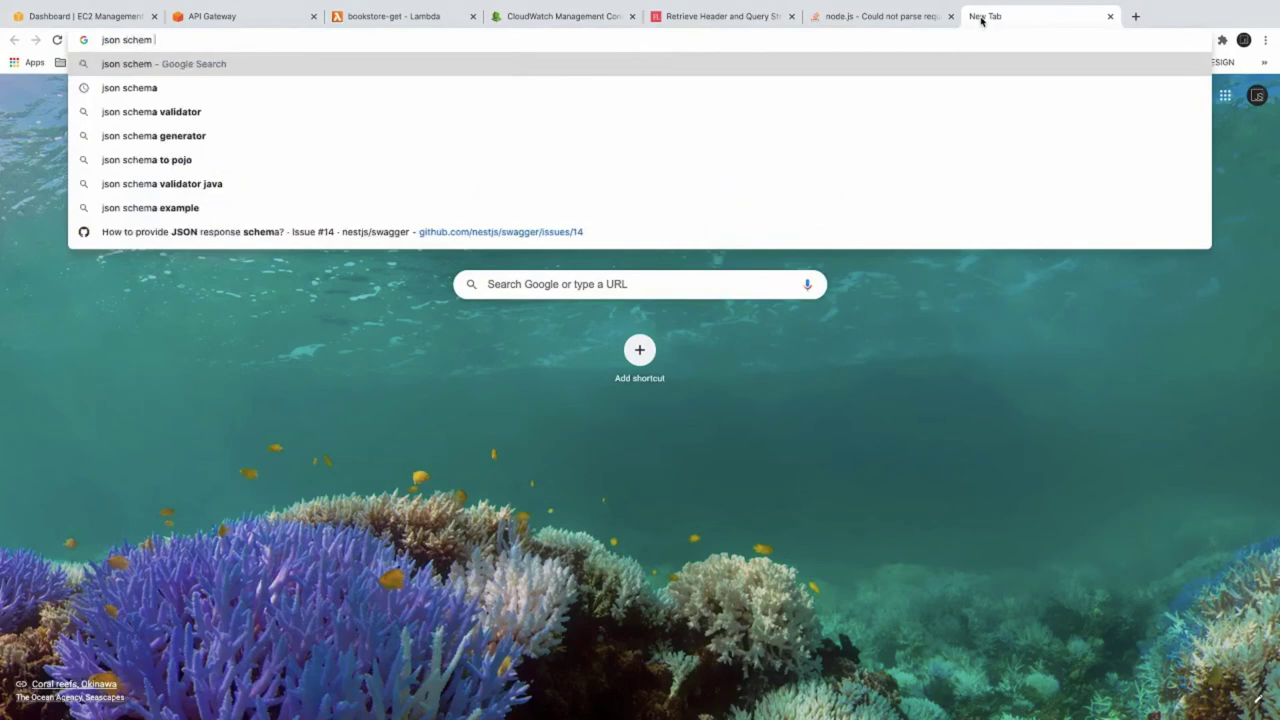
pyautogui.press('Return')
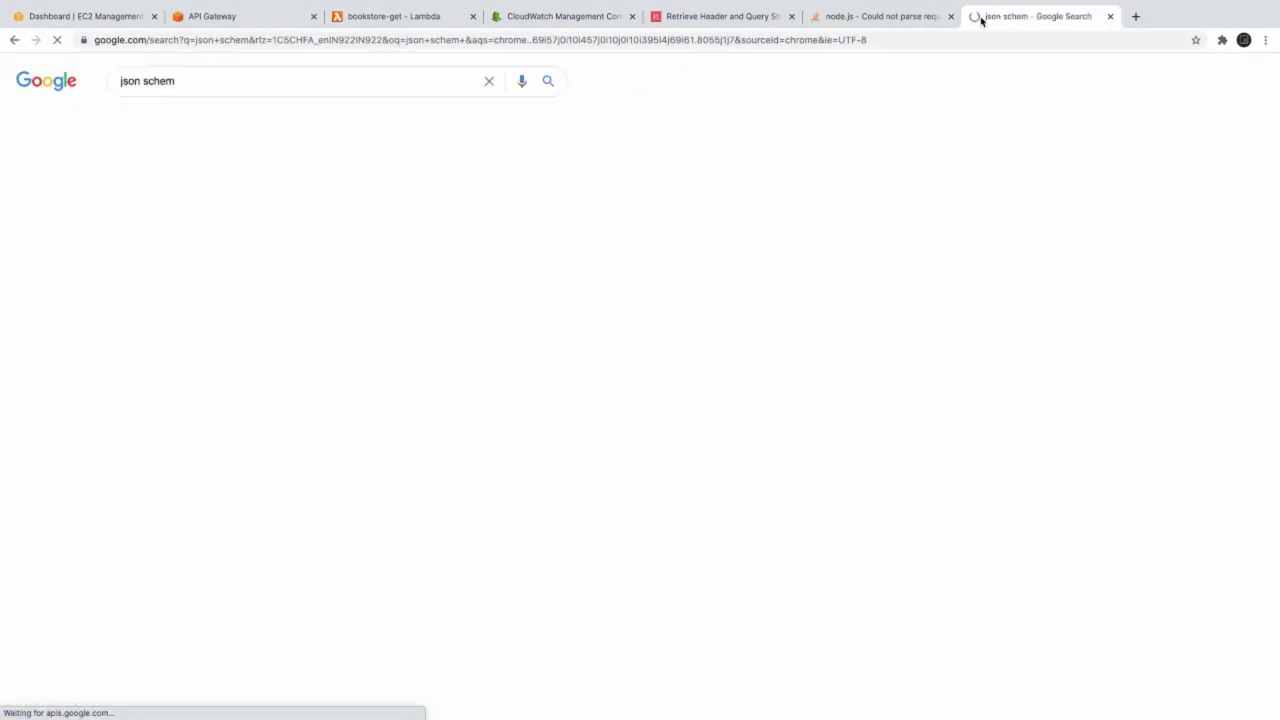
# Look at the JSON Schema home page, return to the search results and open the JSON Schema Tool at jsonschema.net.
pyautogui.scroll(-4, 295, 408)
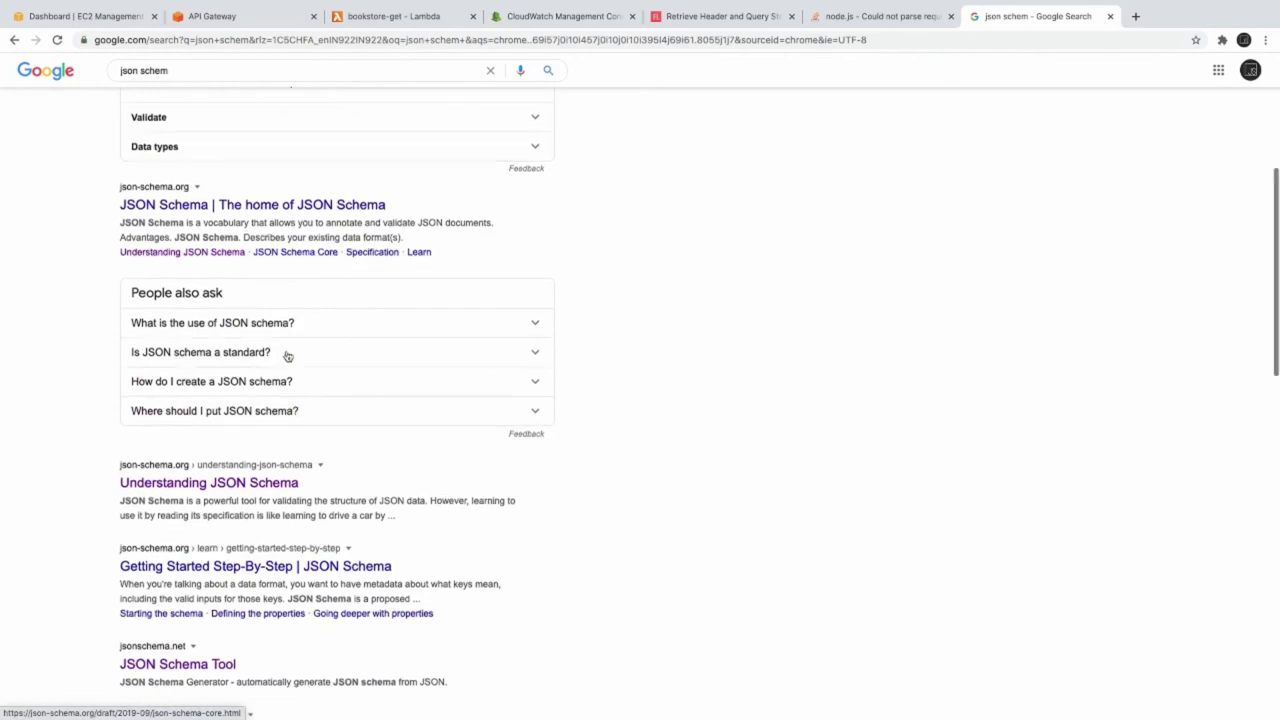
pyautogui.click(250, 206)
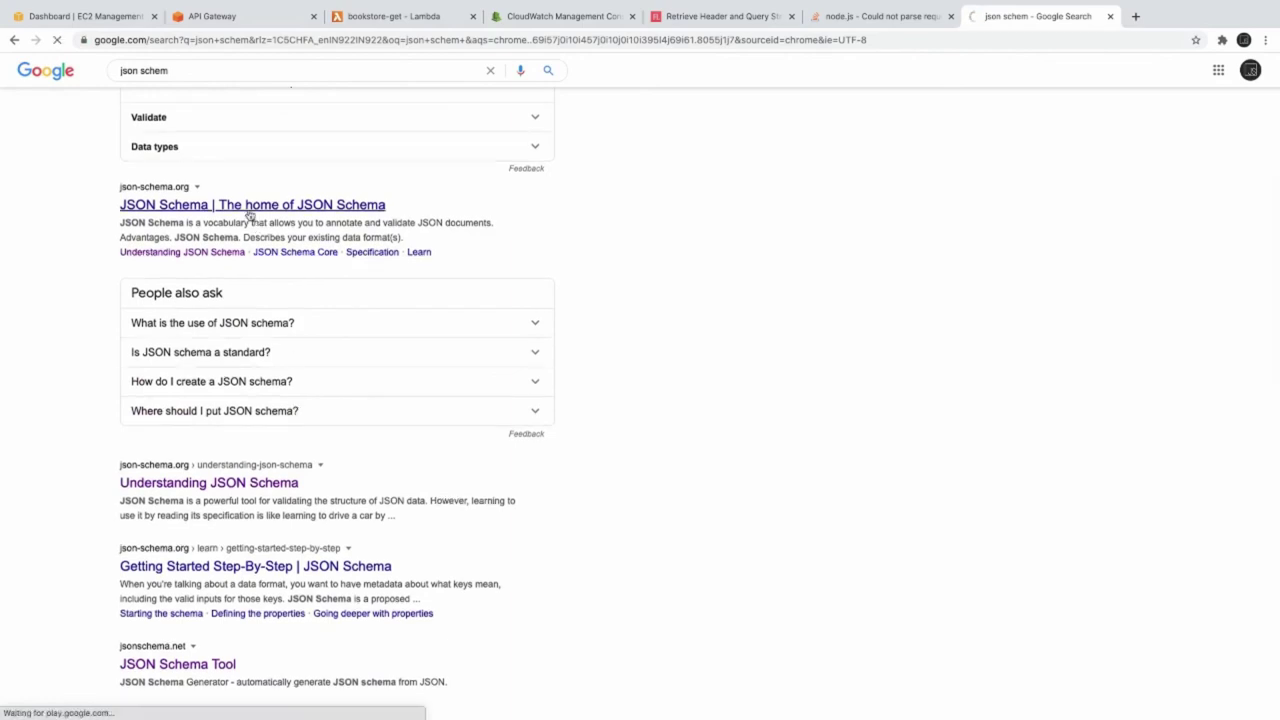
pyautogui.click(14, 41)
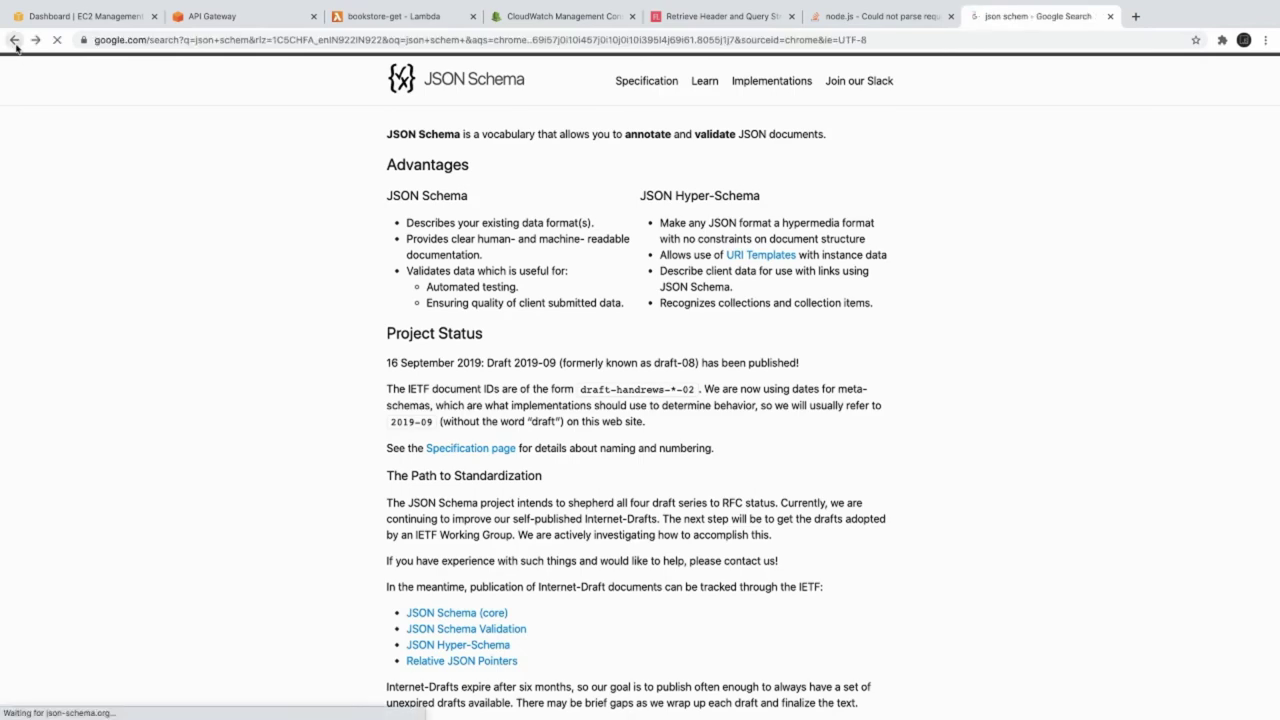
pyautogui.scroll(-2, 157, 386)
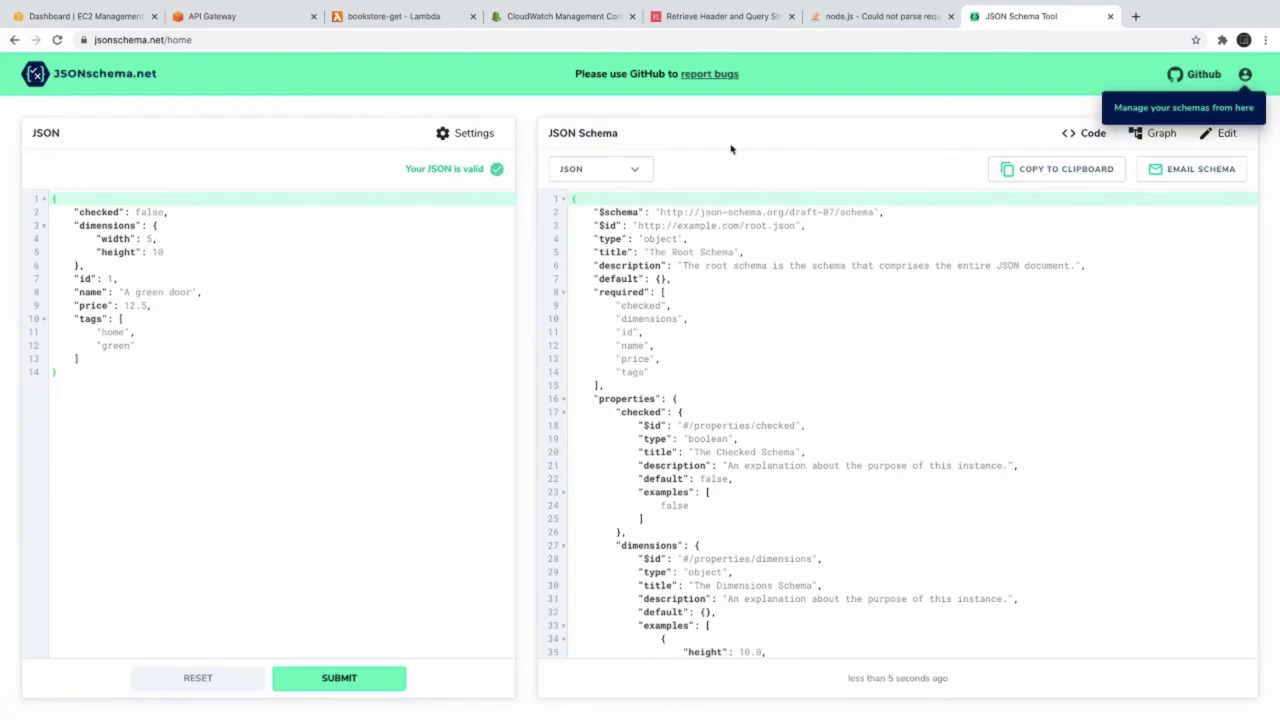
# Remove the tags, checked and dimensions entries from the sample JSON, leaving valid JSON with only id, name and price.
pyautogui.click(397, 376)
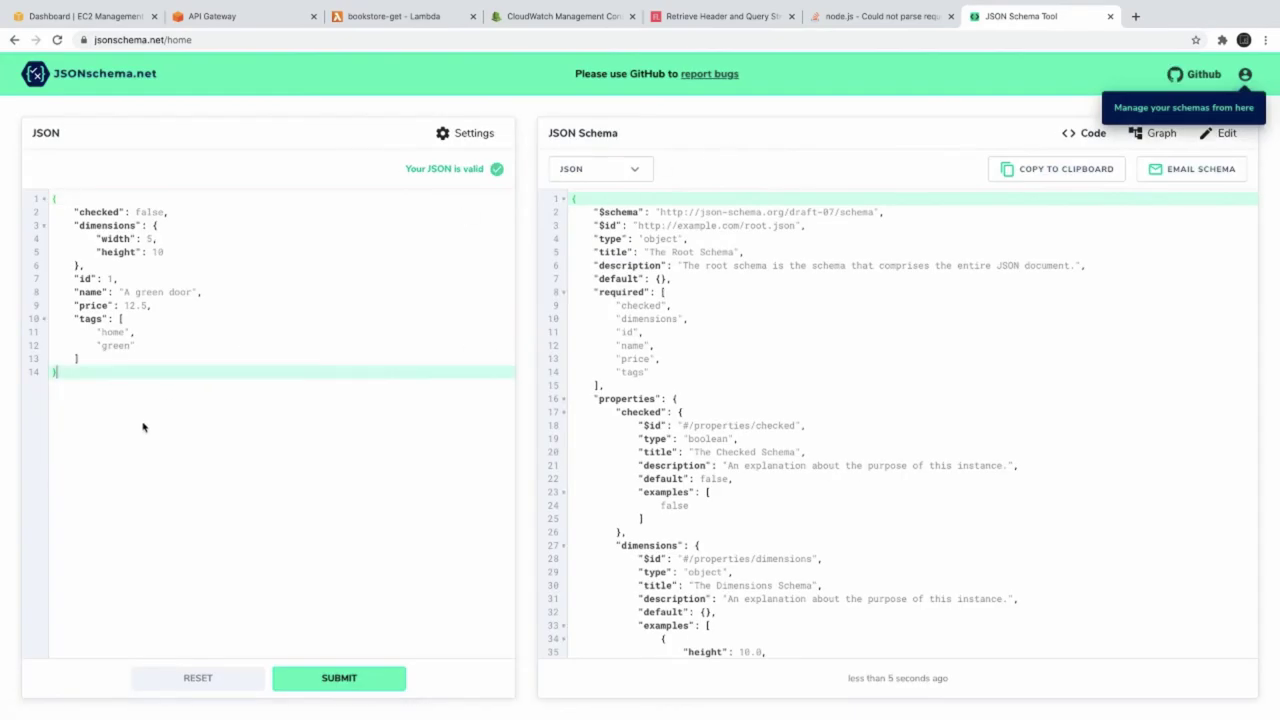
pyautogui.moveTo(86, 357); pyautogui.dragTo(38, 322)
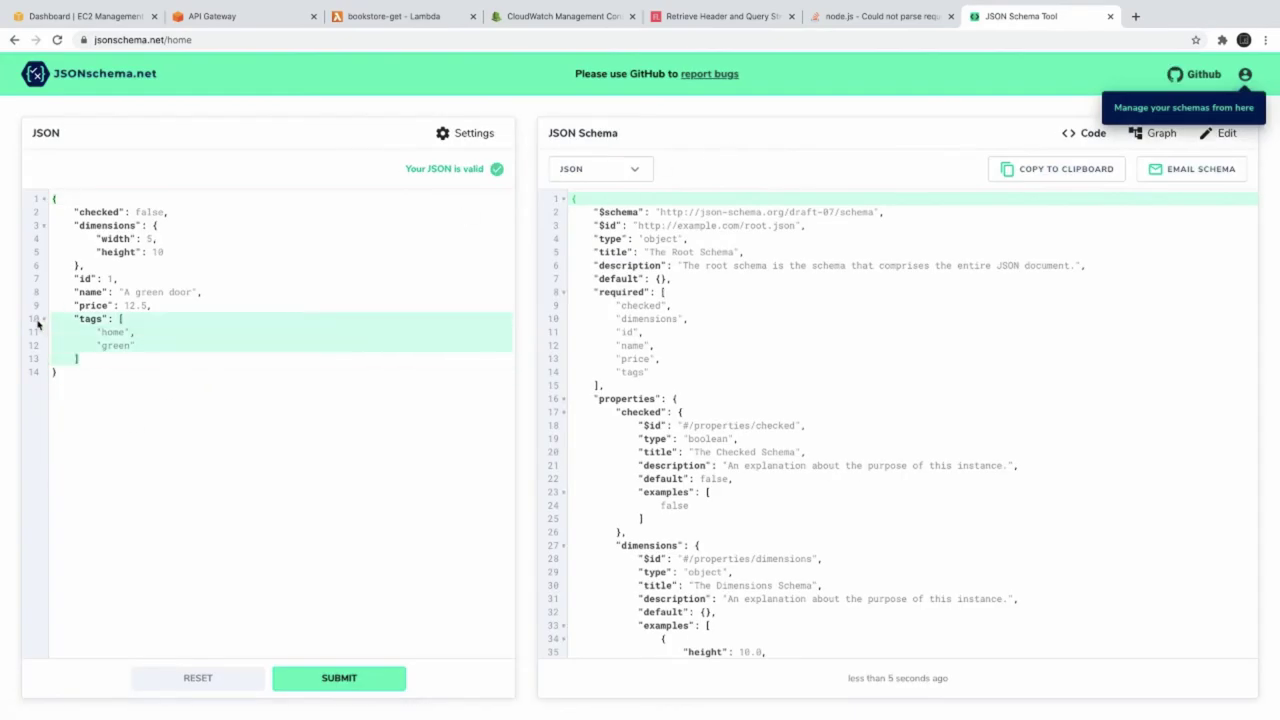
pyautogui.press('BackSpace')
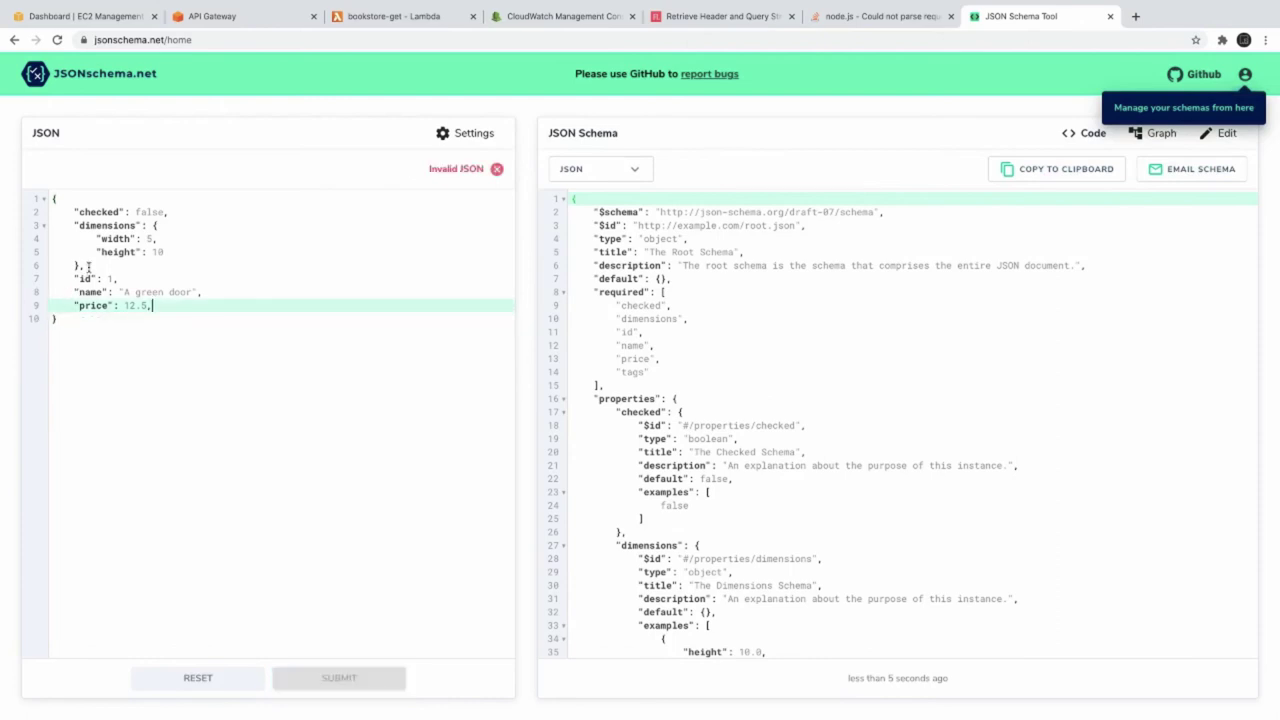
pyautogui.moveTo(84, 266); pyautogui.dragTo(33, 218)
pyautogui.press('BackSpace')
pyautogui.press('BackSpace')
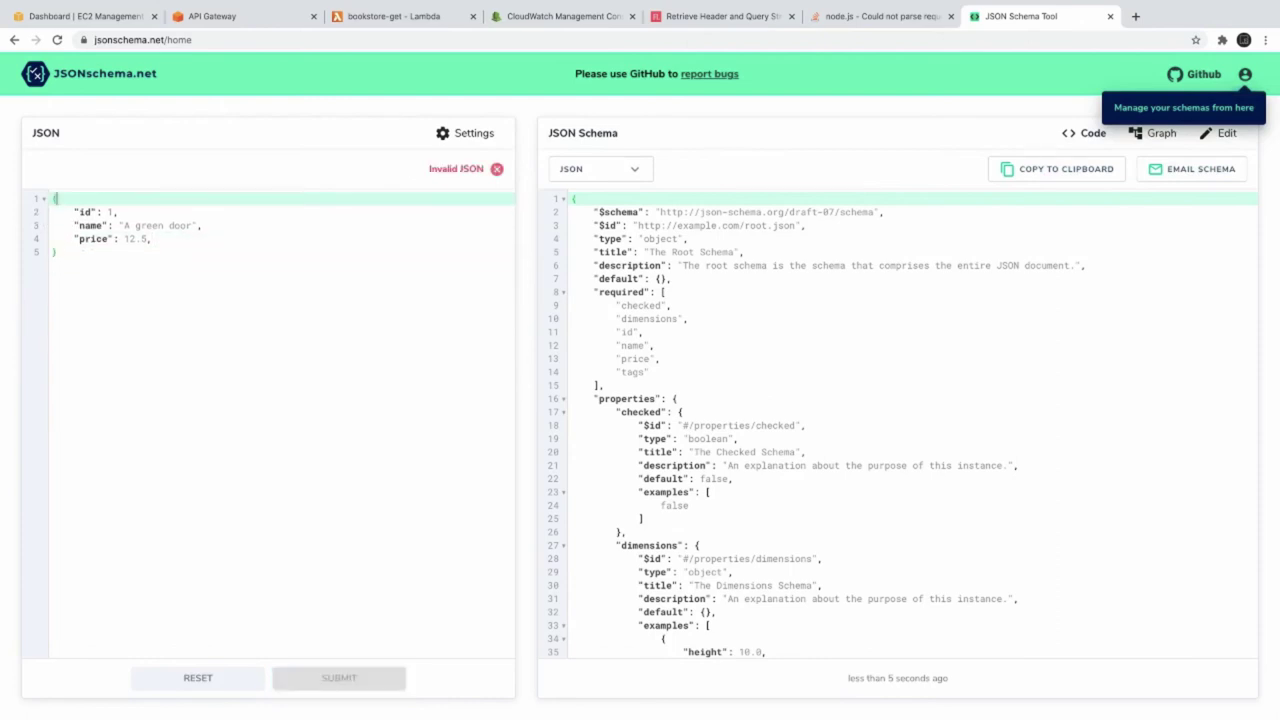
pyautogui.click(154, 291)
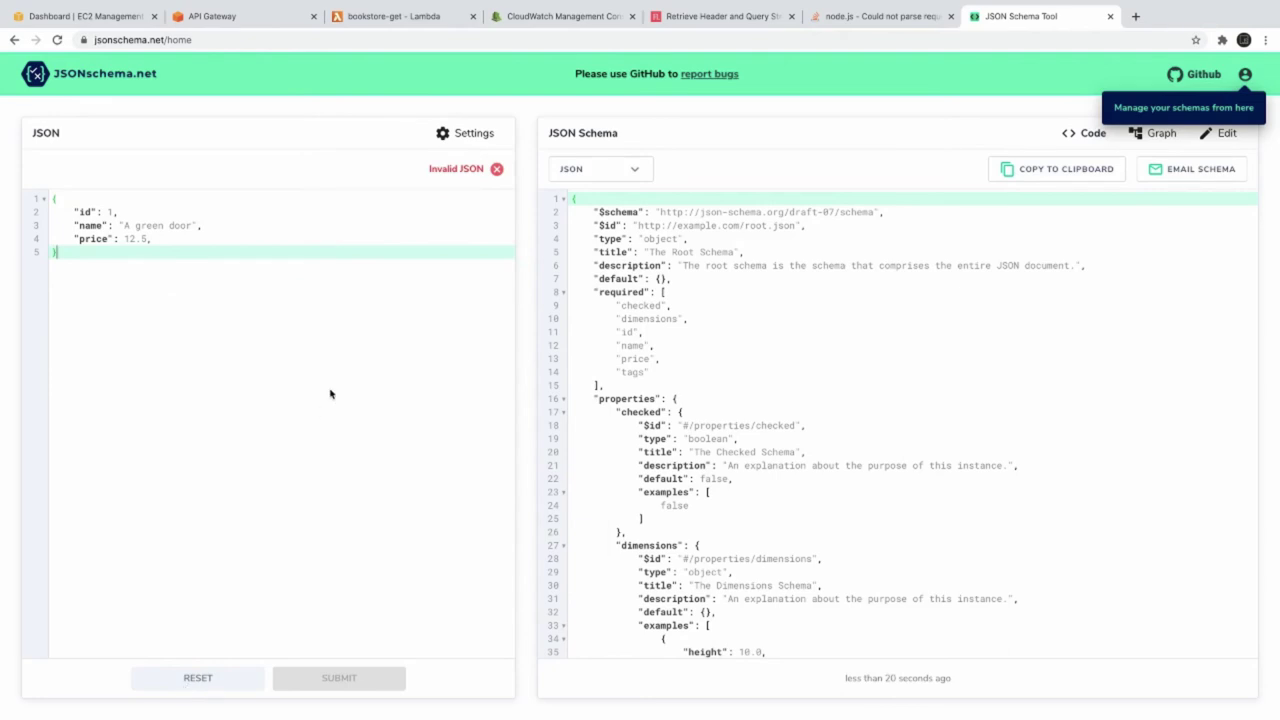
pyautogui.click(177, 234)
pyautogui.press('BackSpace')
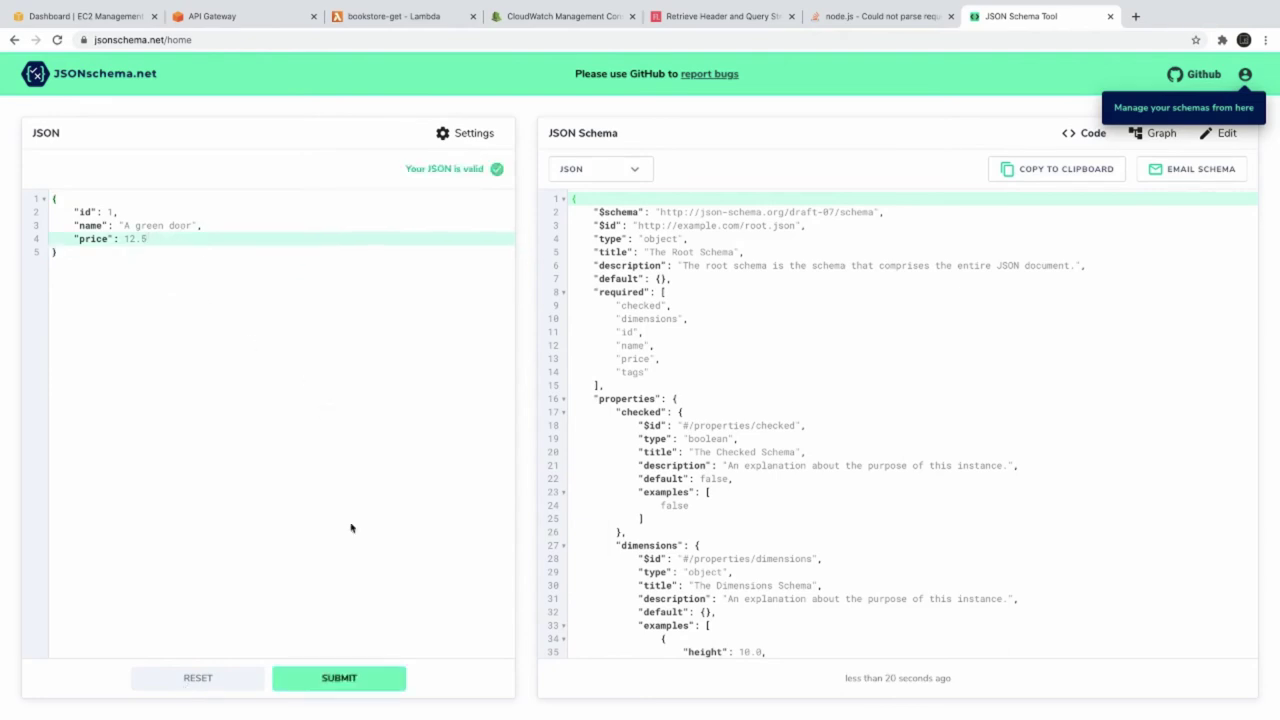
# Generate the JSON schema from the reduced sample and examine its list of required properties.
pyautogui.click(326, 678)
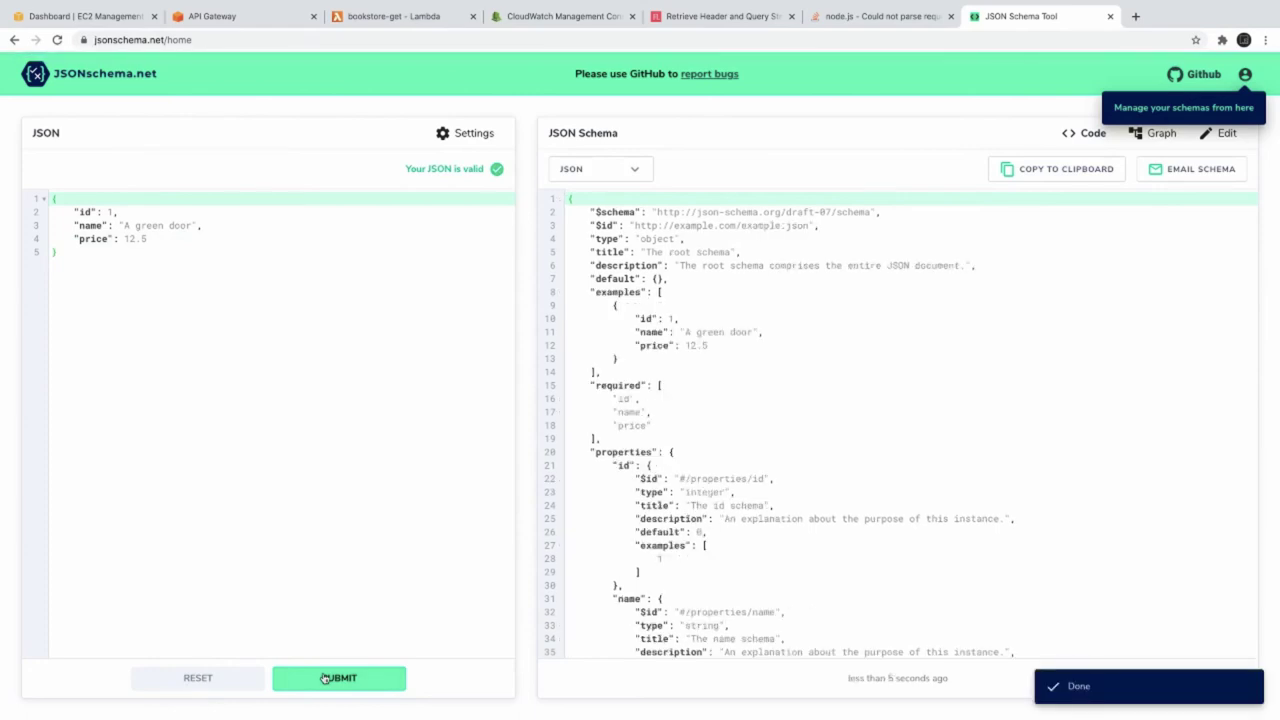
pyautogui.click(799, 410)
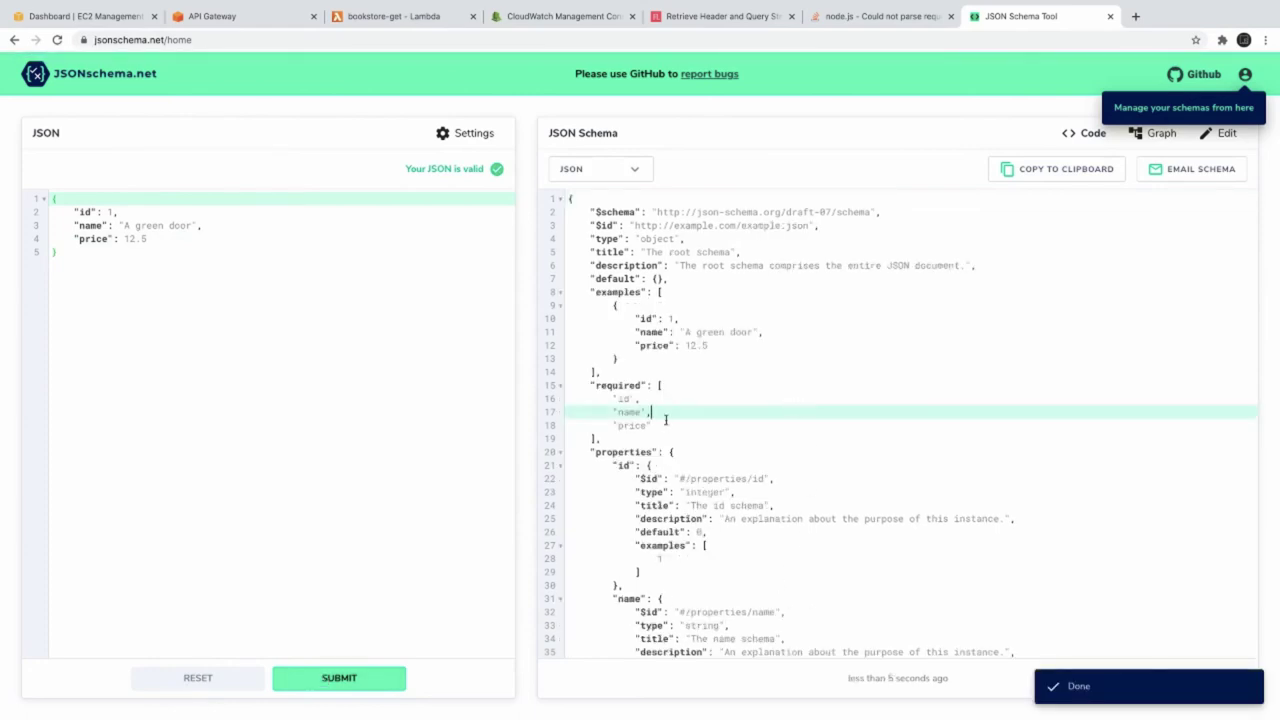
pyautogui.moveTo(665, 420); pyautogui.dragTo(602, 398)
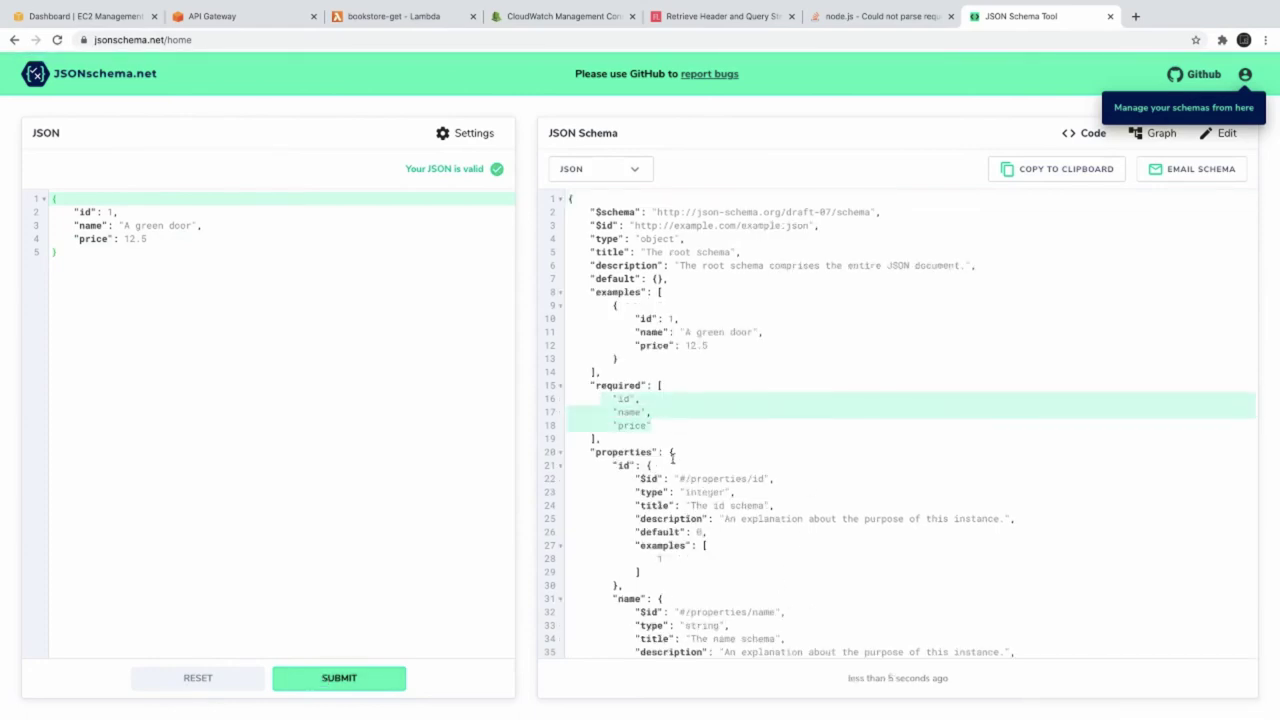
# Switch to the API Gateway browser window and look through the schema of the testmodel model.
pyautogui.press('super+grave')
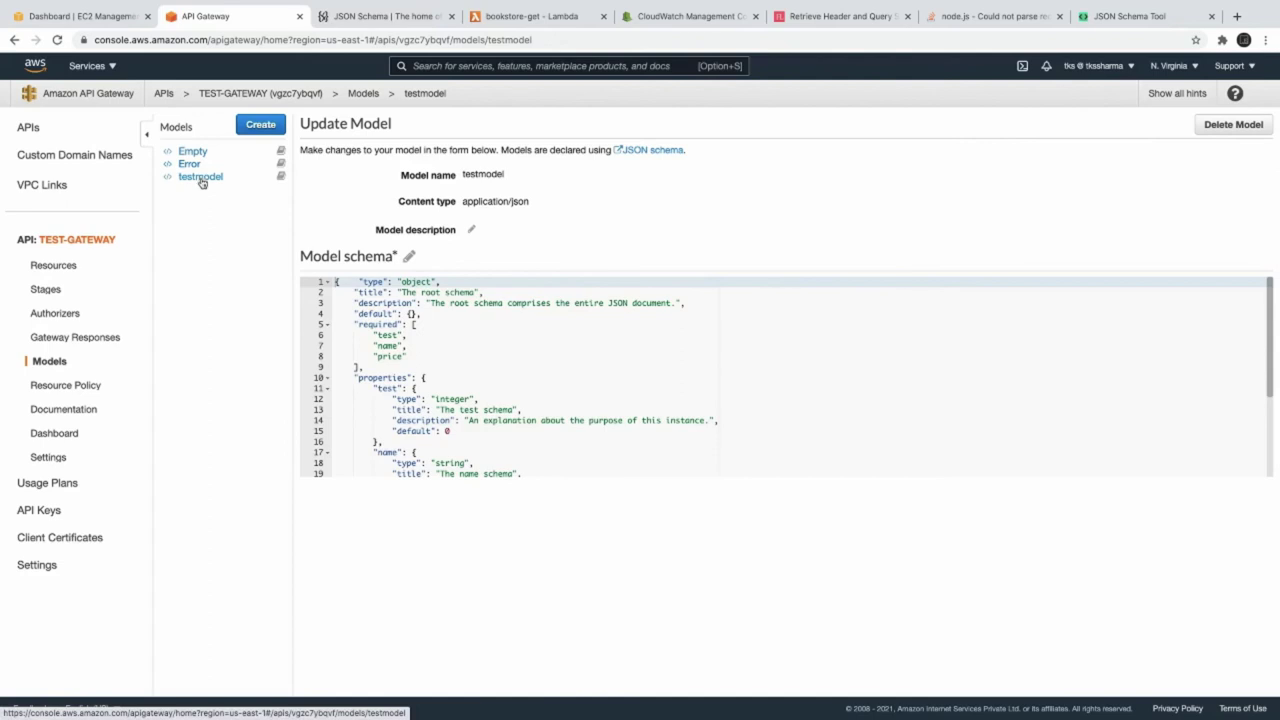
pyautogui.click(460, 371)
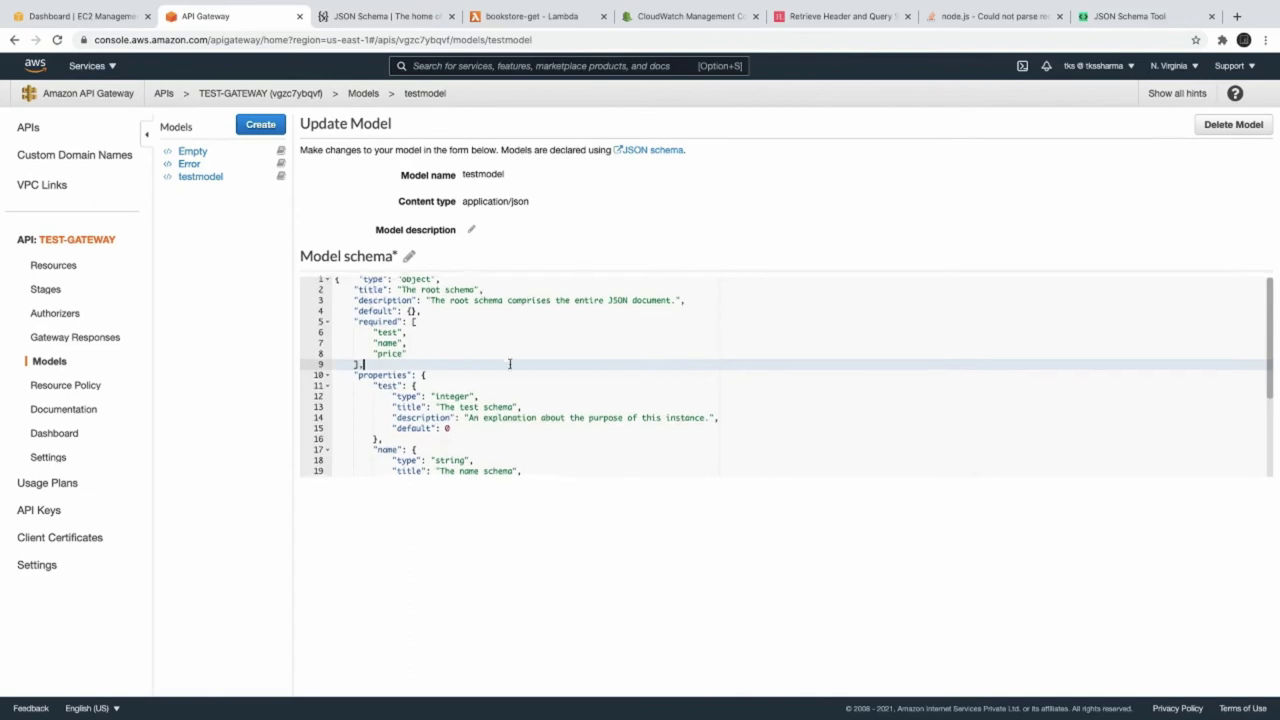
pyautogui.scroll(-5, 508, 363)
pyautogui.scroll(2, 510, 364)
pyautogui.scroll(3, 510, 364)
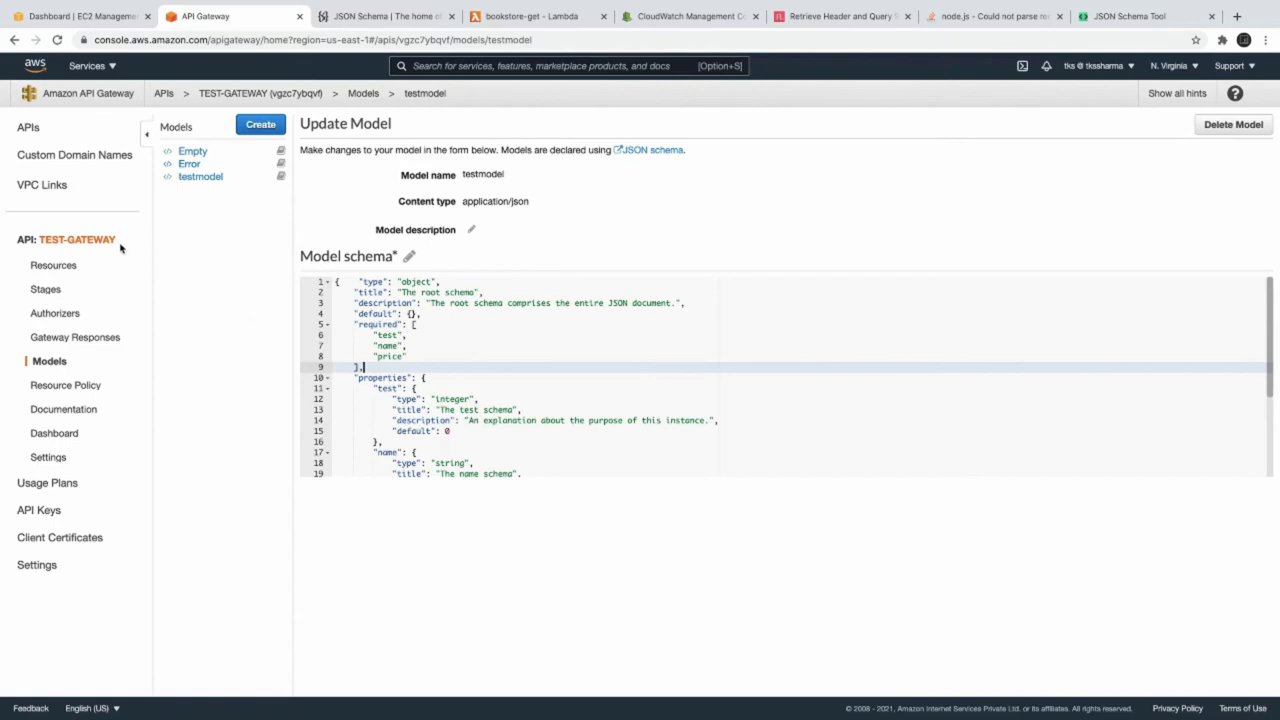
# Add testmodel as the request body model for content type application/json in the /books POST method request.
pyautogui.click(250, 94)
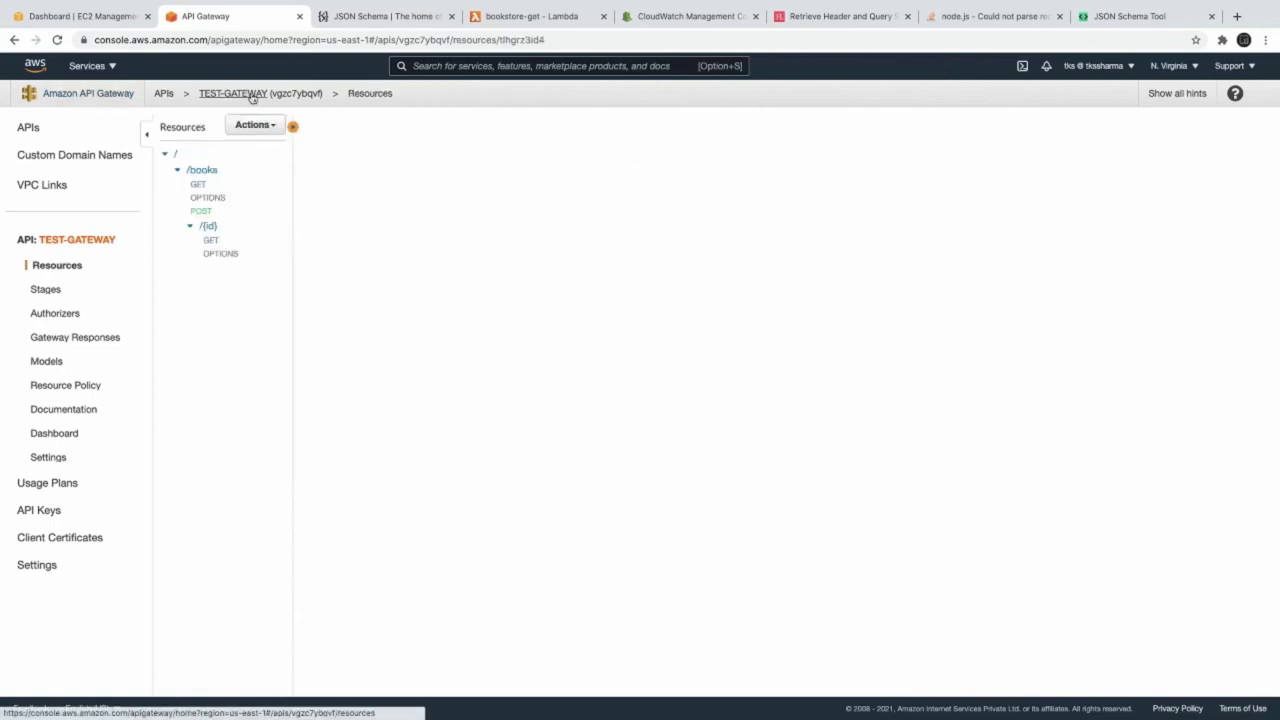
pyautogui.click(205, 211)
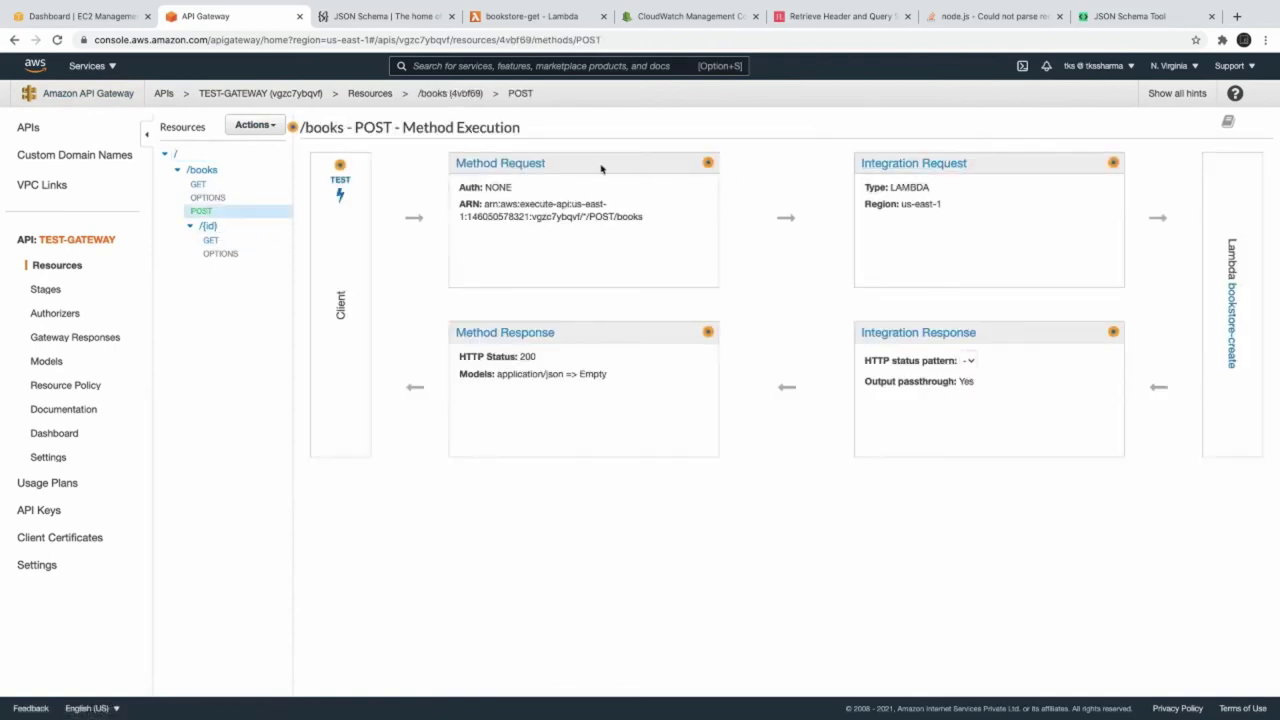
pyautogui.click(482, 164)
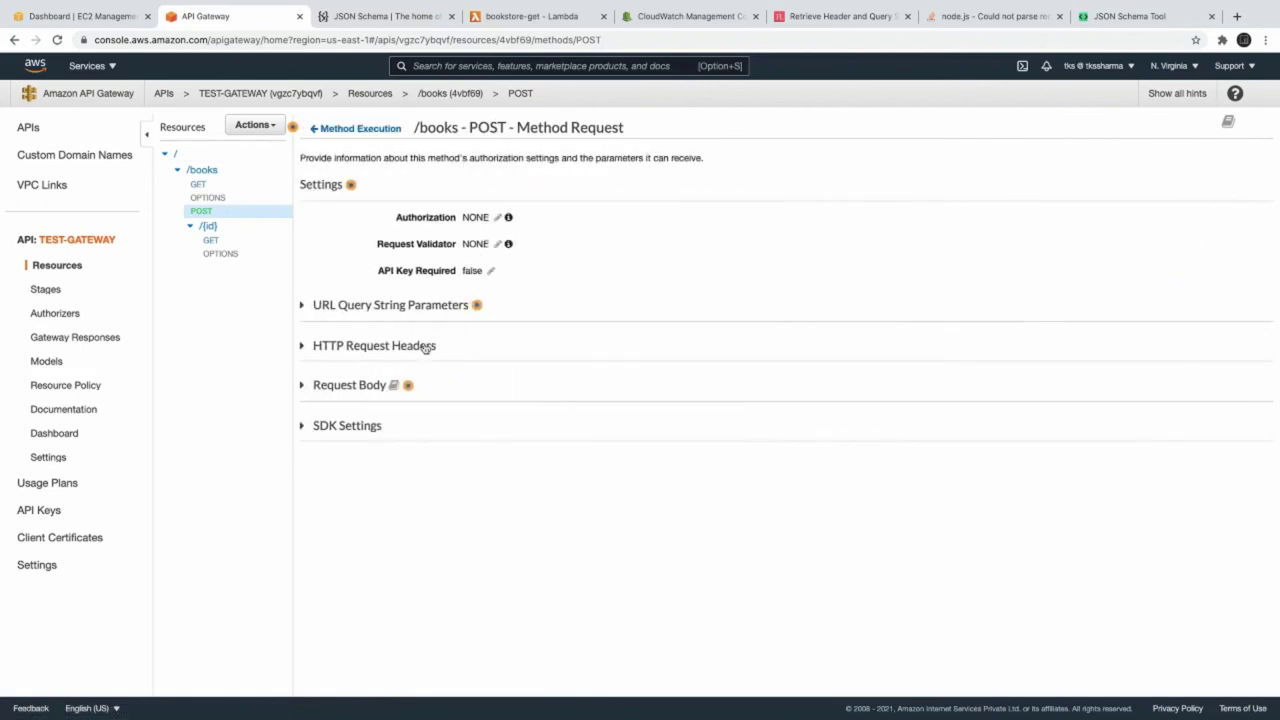
pyautogui.click(357, 387)
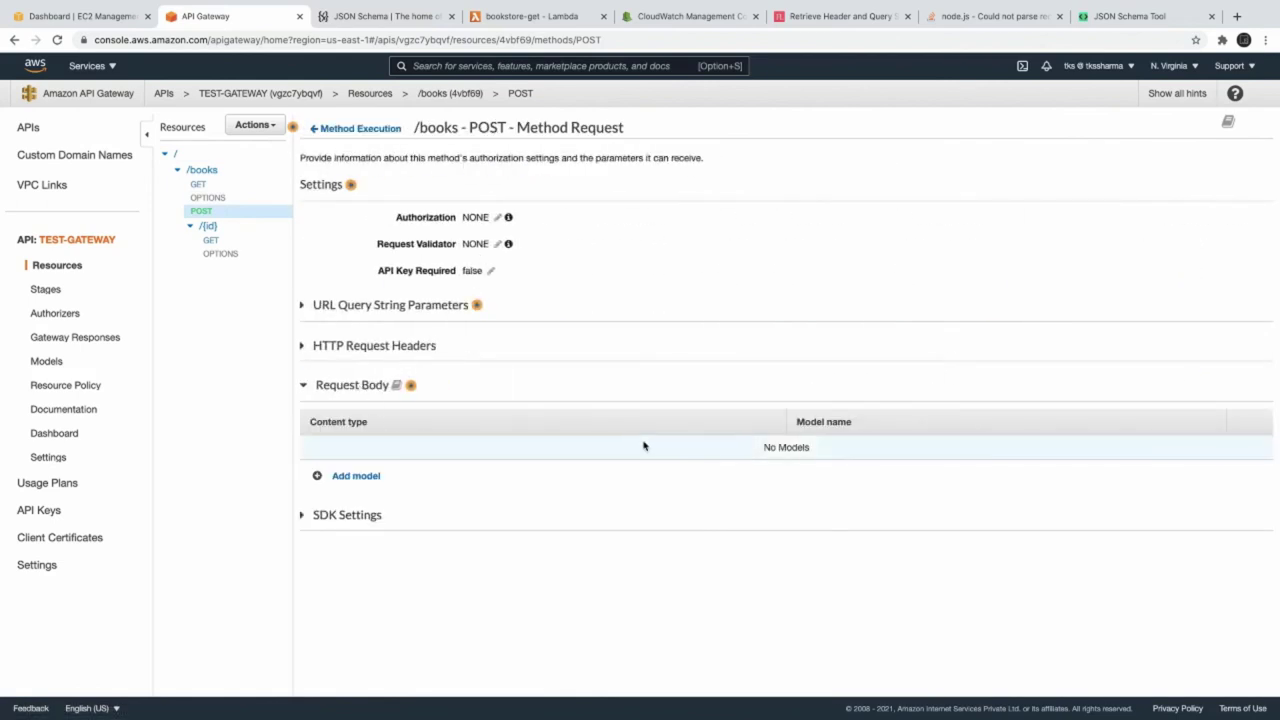
pyautogui.click(340, 476)
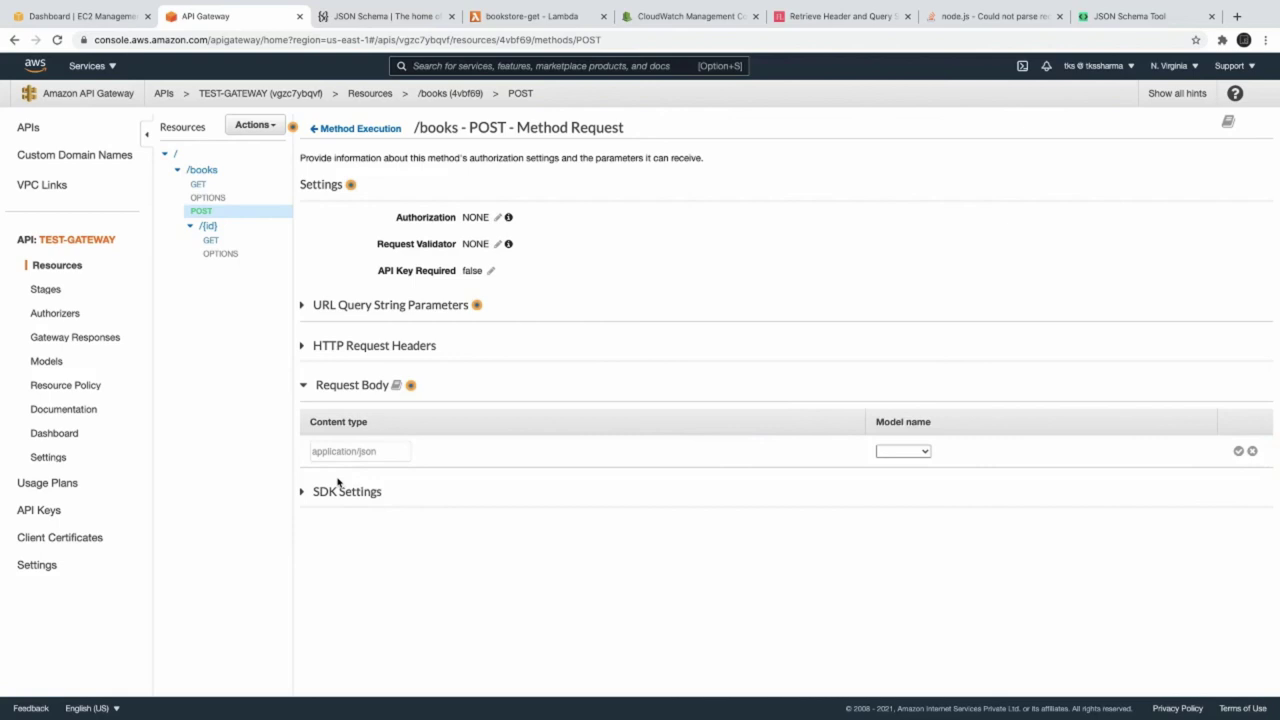
pyautogui.click(912, 449)
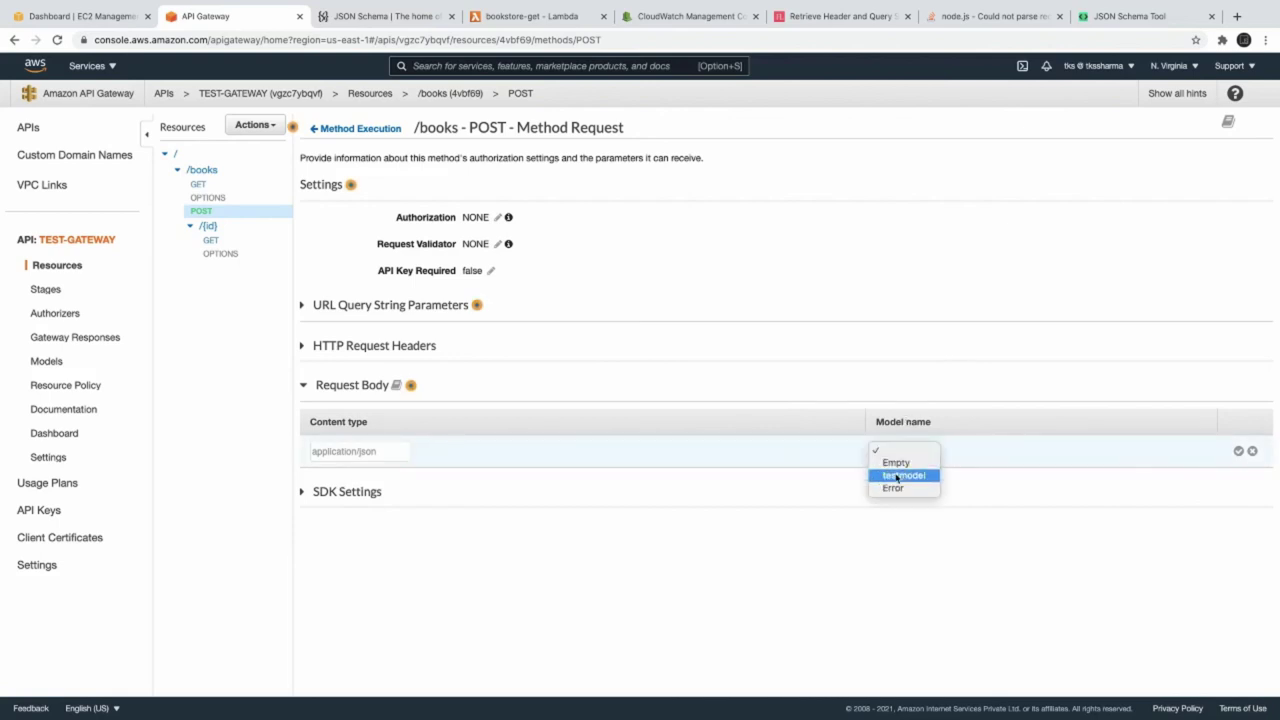
pyautogui.click(897, 477)
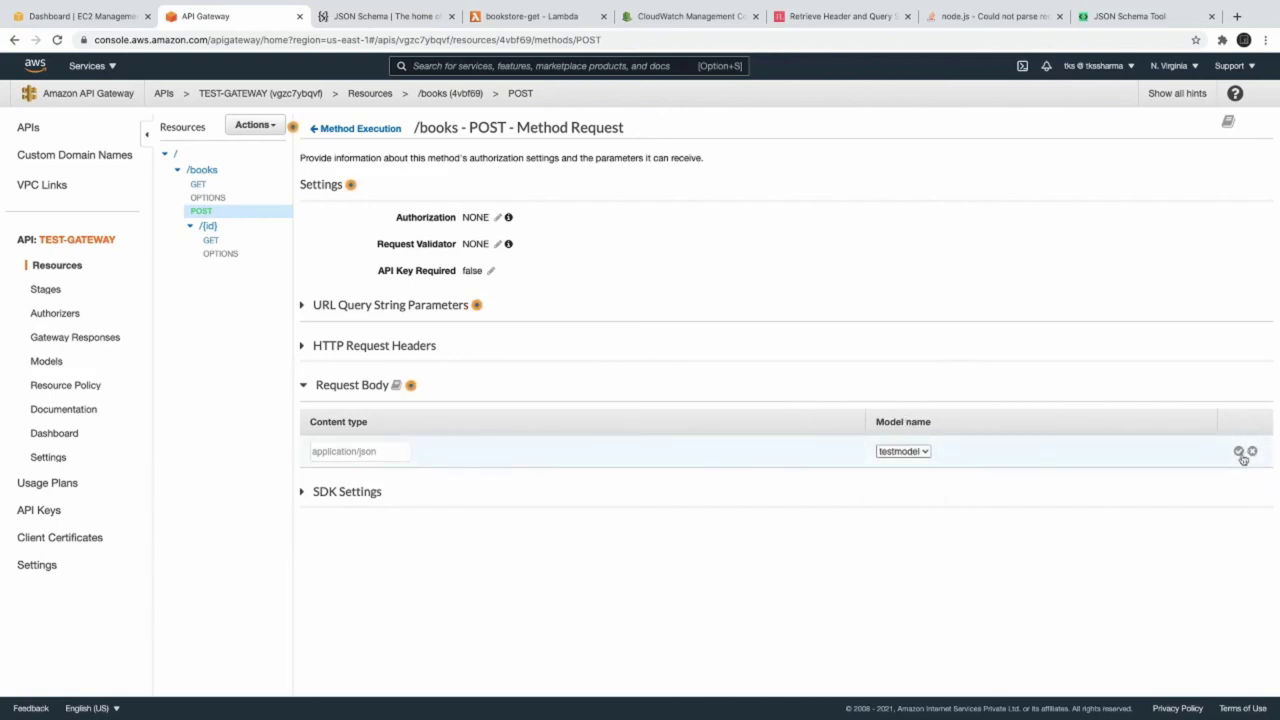
pyautogui.click(366, 455)
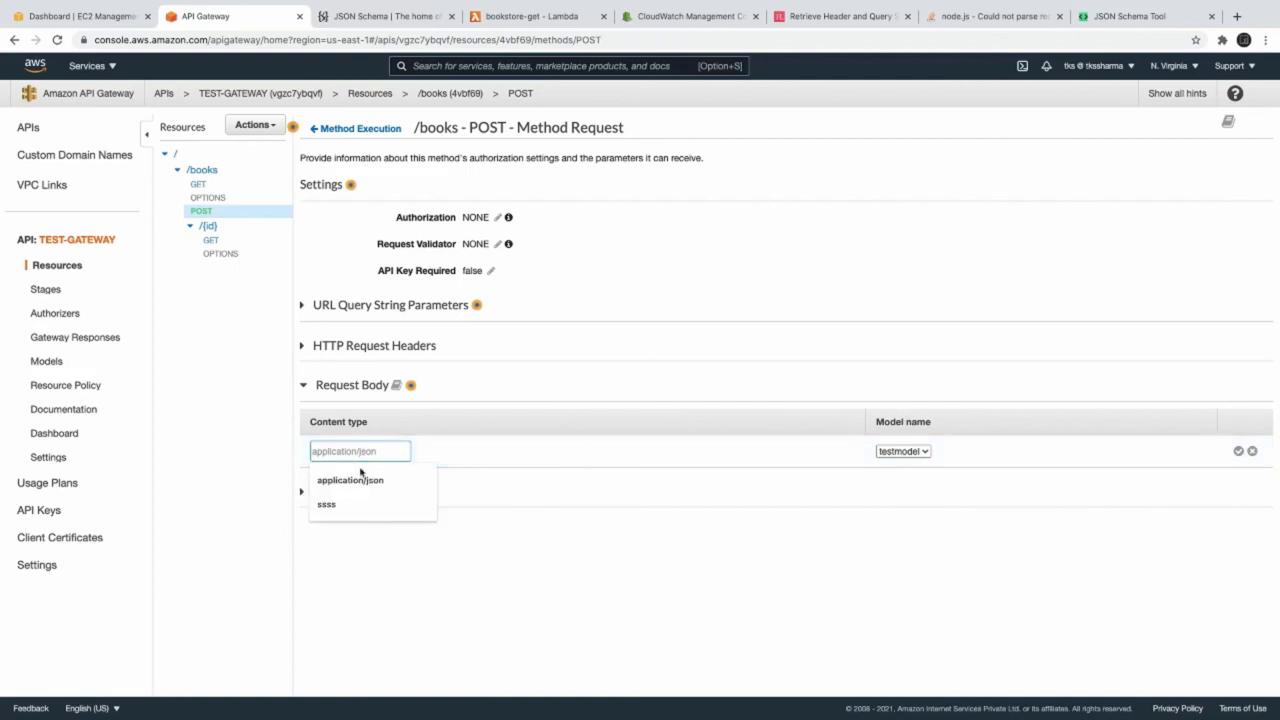
pyautogui.click(360, 479)
pyautogui.click(1238, 451)
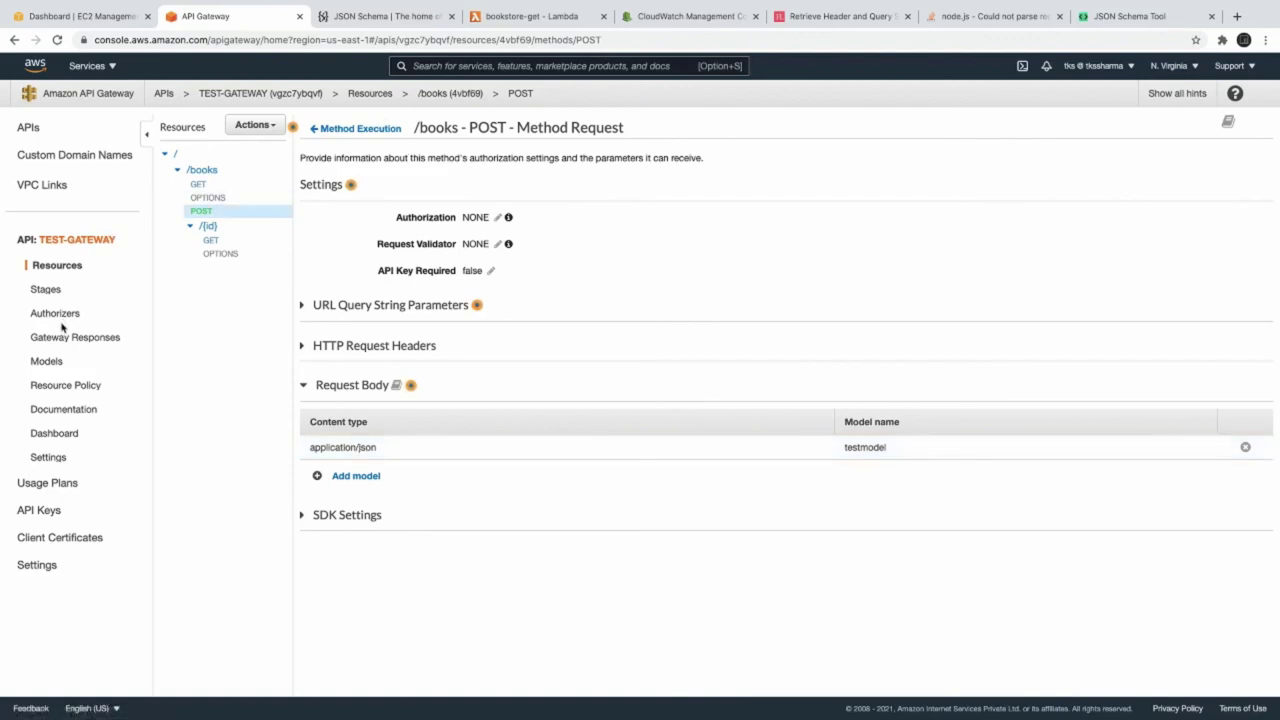
# Reopen testmodel from the API's models and examine the required properties in its schema.
pyautogui.click(49, 364)
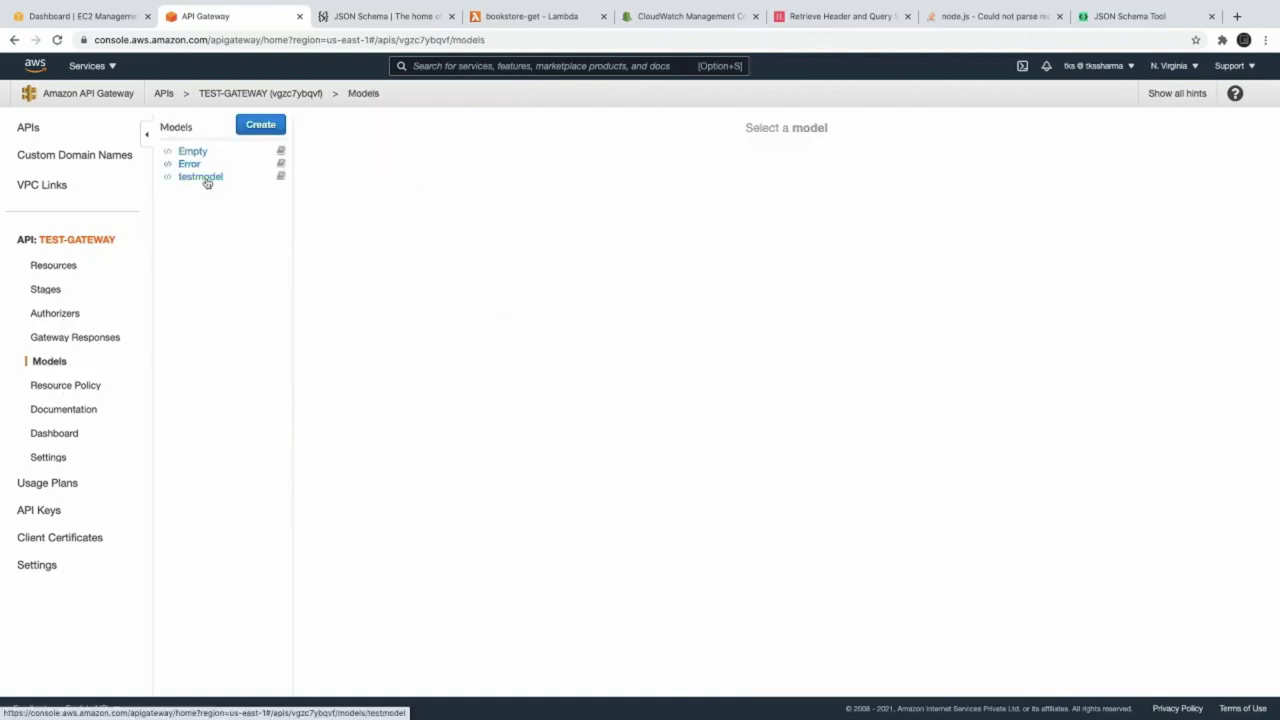
pyautogui.click(204, 178)
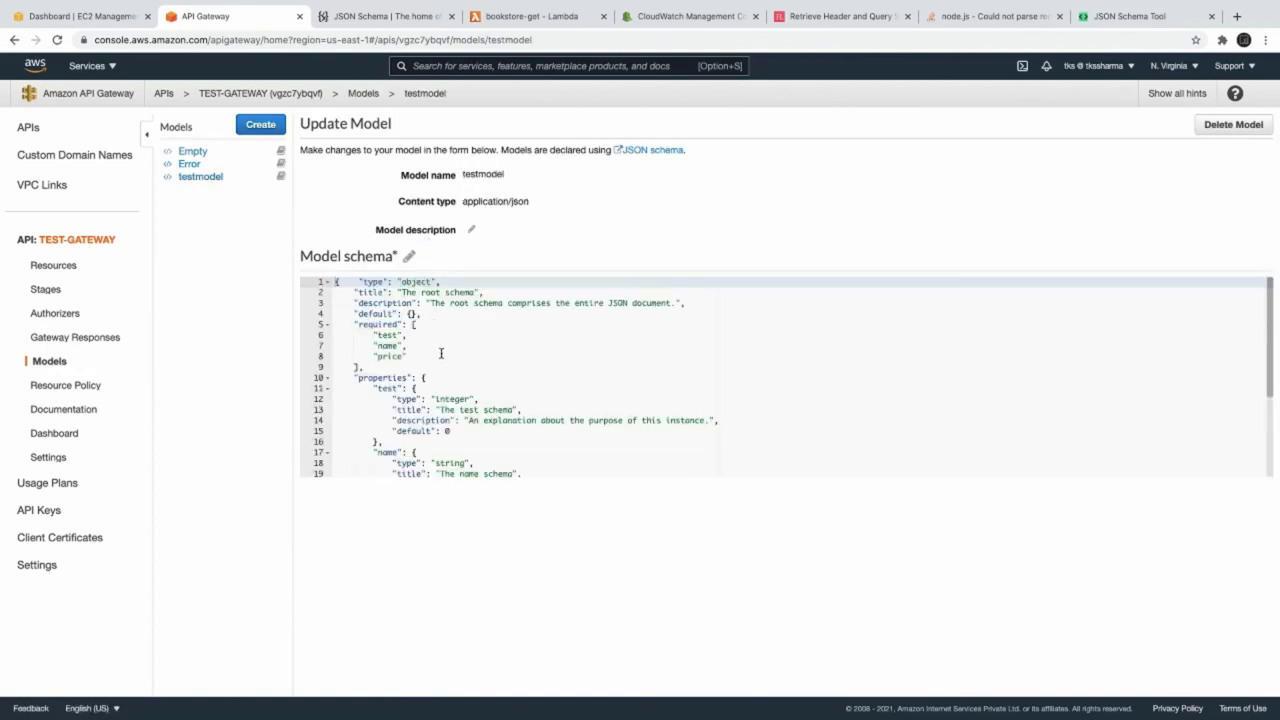
pyautogui.moveTo(369, 342); pyautogui.dragTo(413, 355)
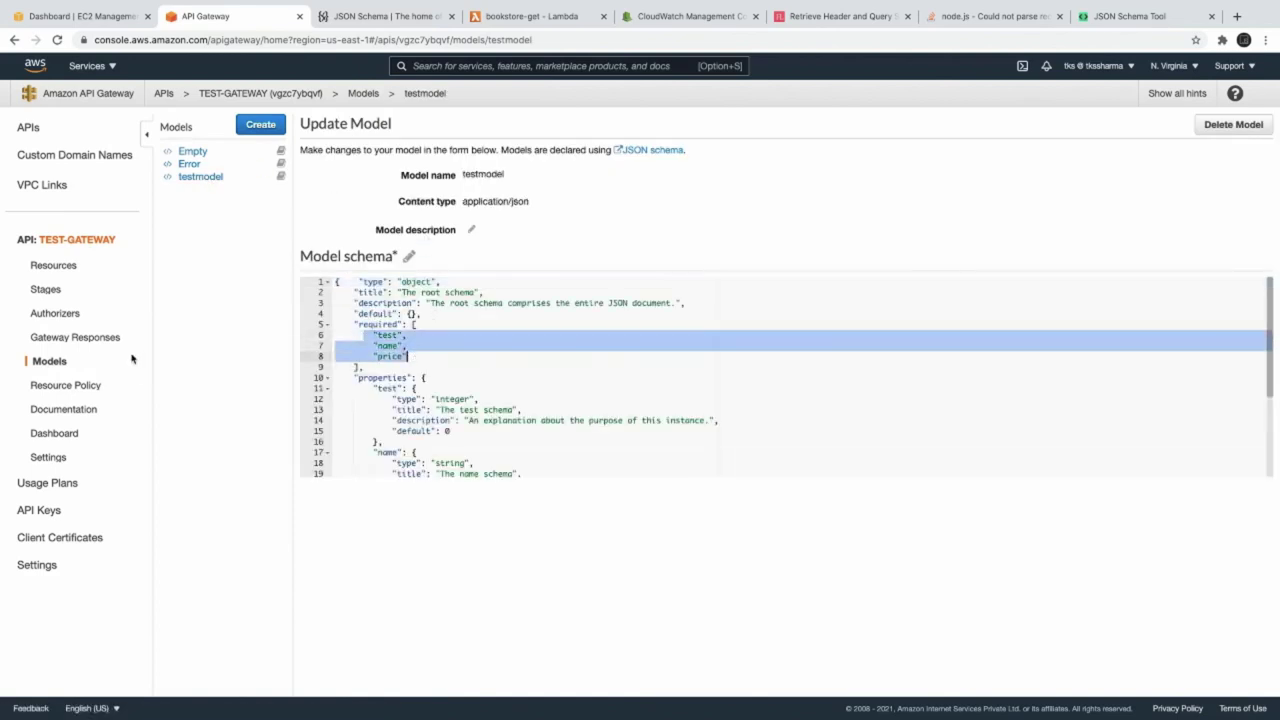
# Return to the /books POST method request and check the content type and model assigned to its request body.
pyautogui.click(256, 95)
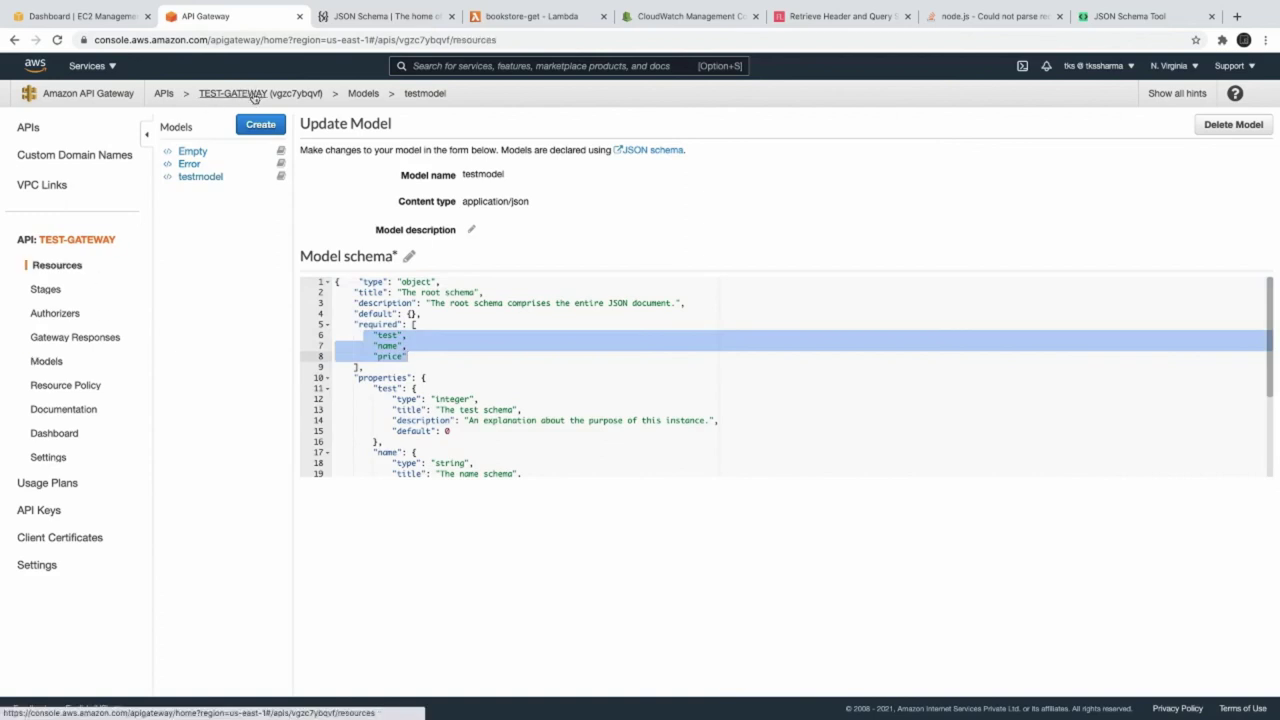
pyautogui.click(207, 213)
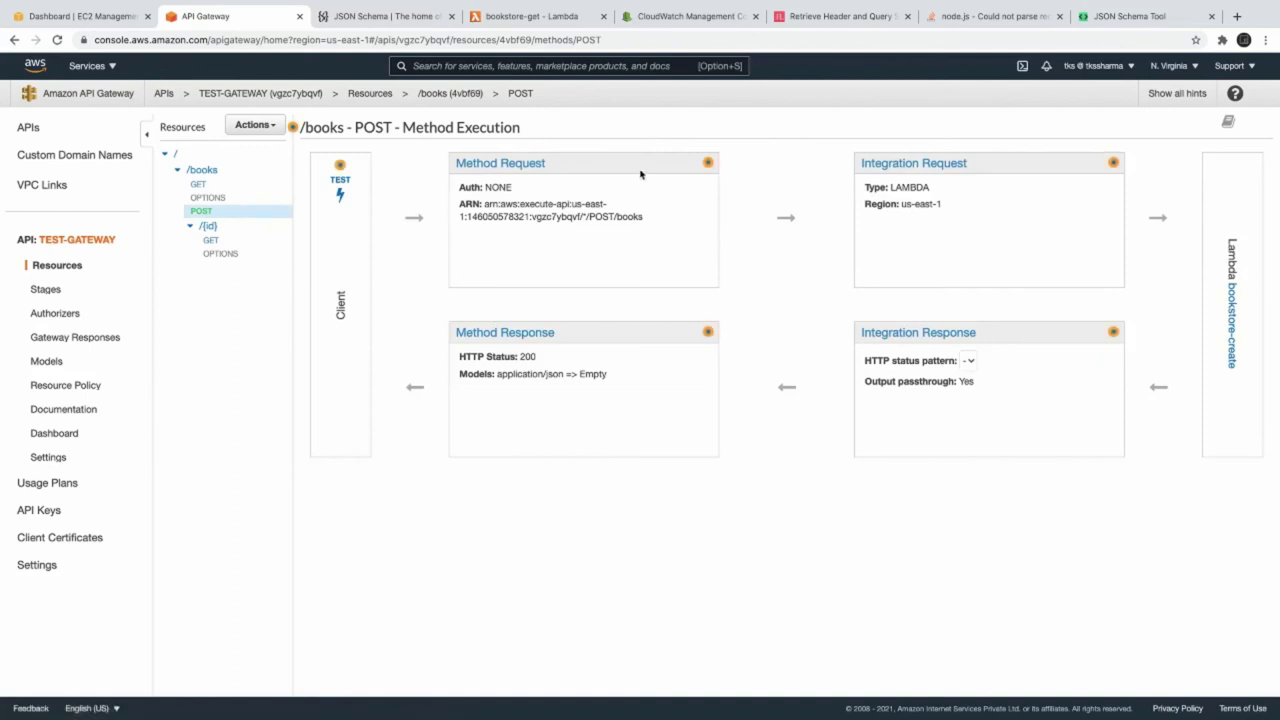
pyautogui.click(516, 169)
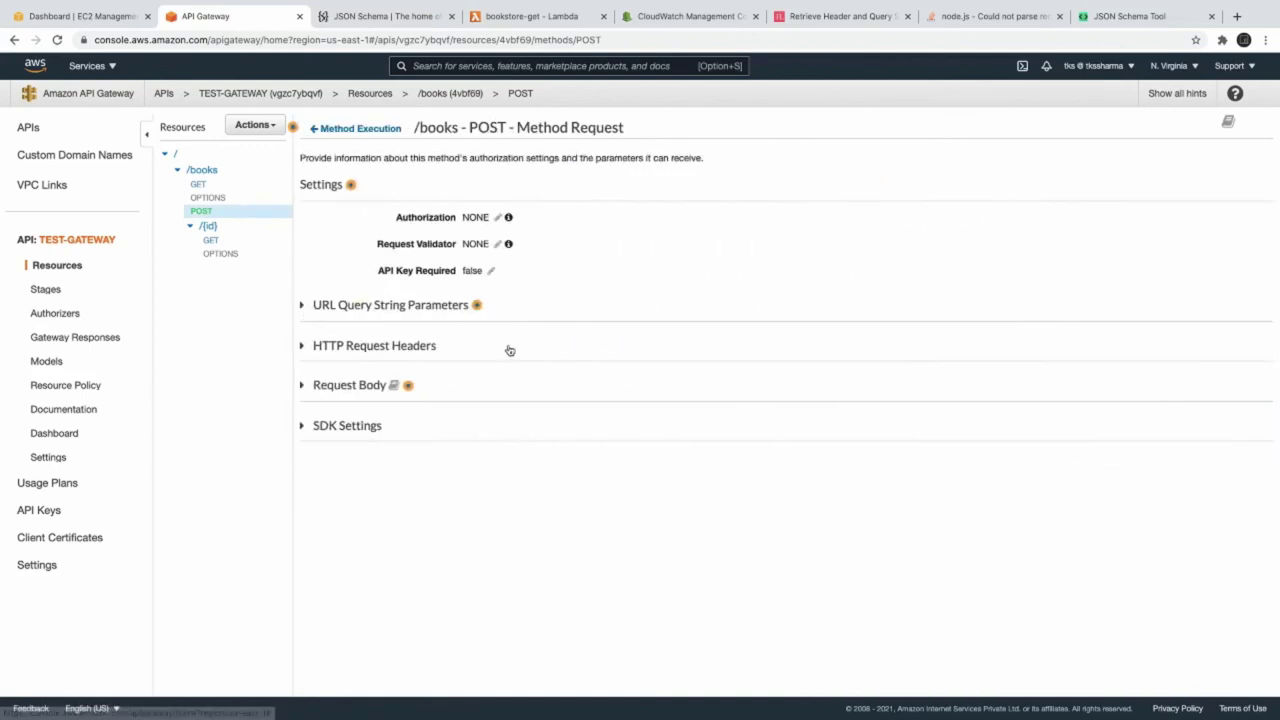
pyautogui.click(334, 386)
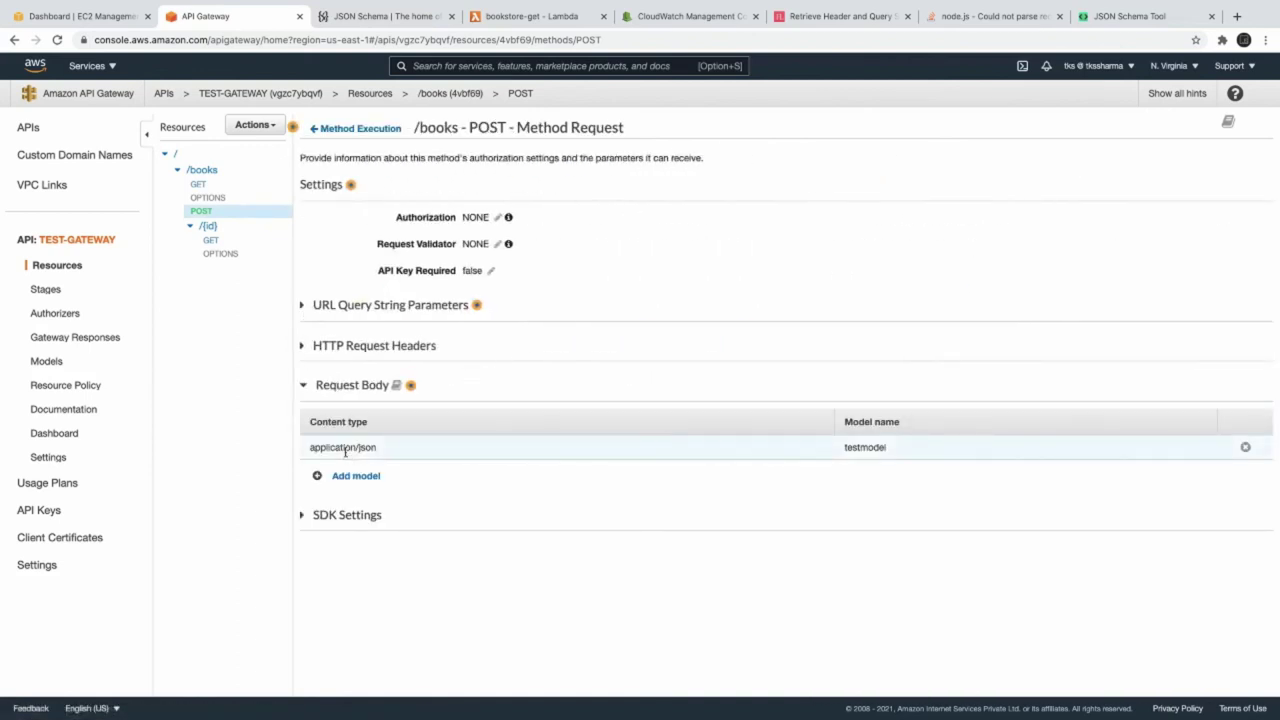
pyautogui.tripleClick(345, 449)
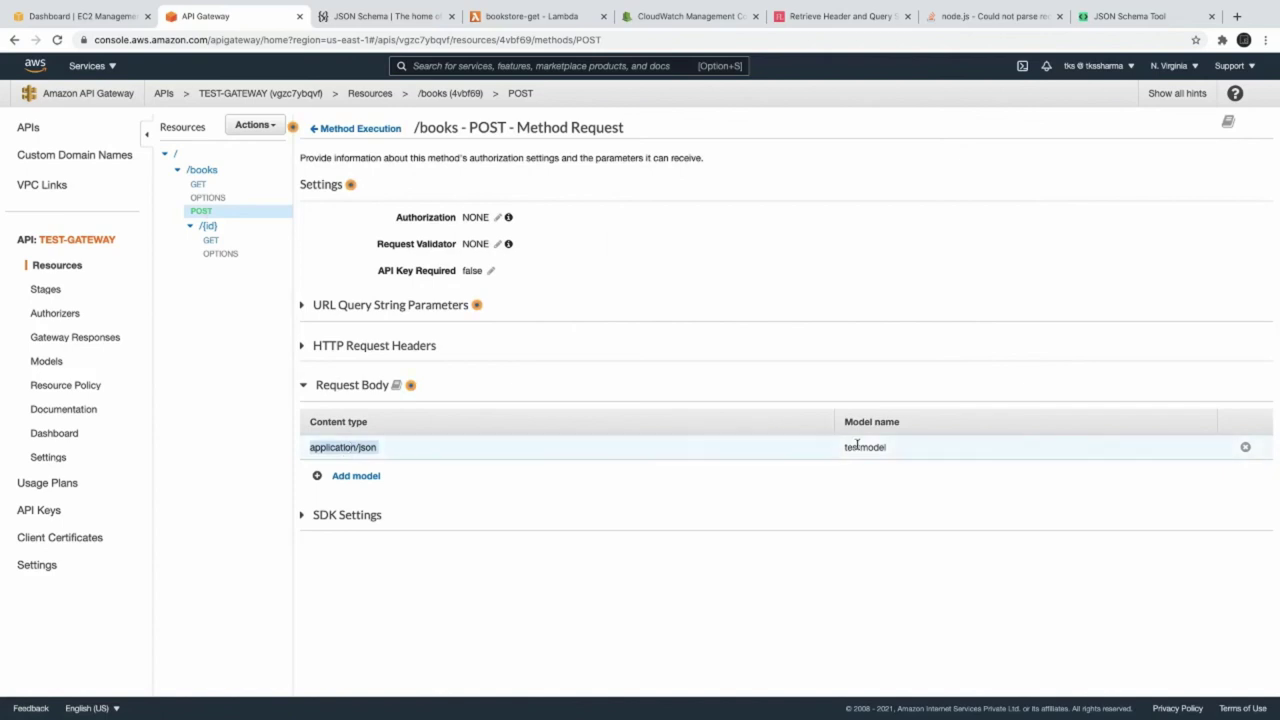